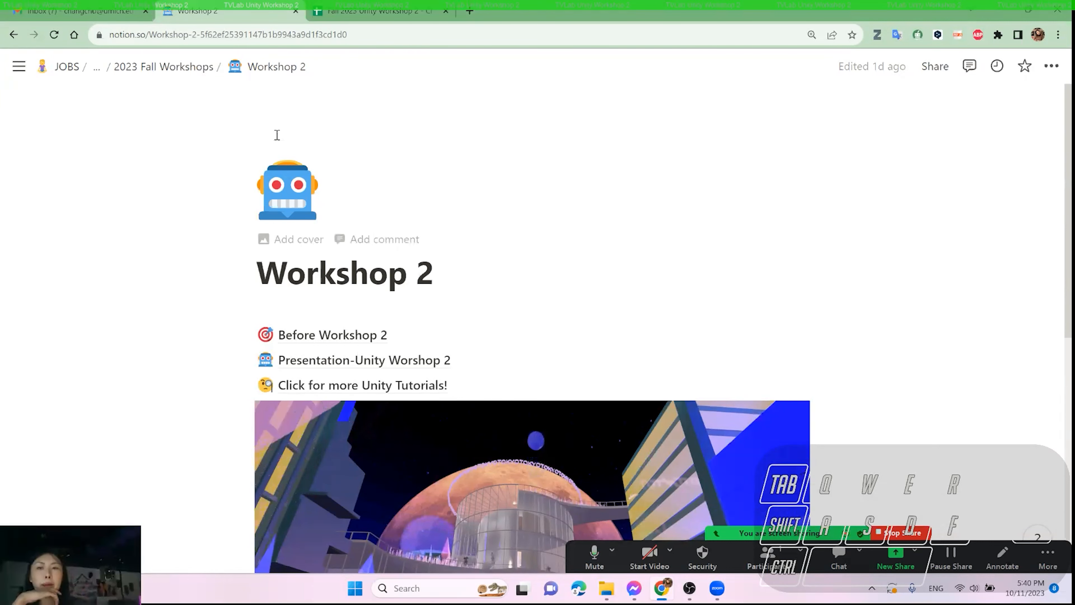
- Review the setup and download instructions on the Before Workshop 2 page, and return to the Workshop 2 page
{"action": "scroll", "coordinate": [333, 130], "scroll_direction": "down", "scroll_amount": 2}
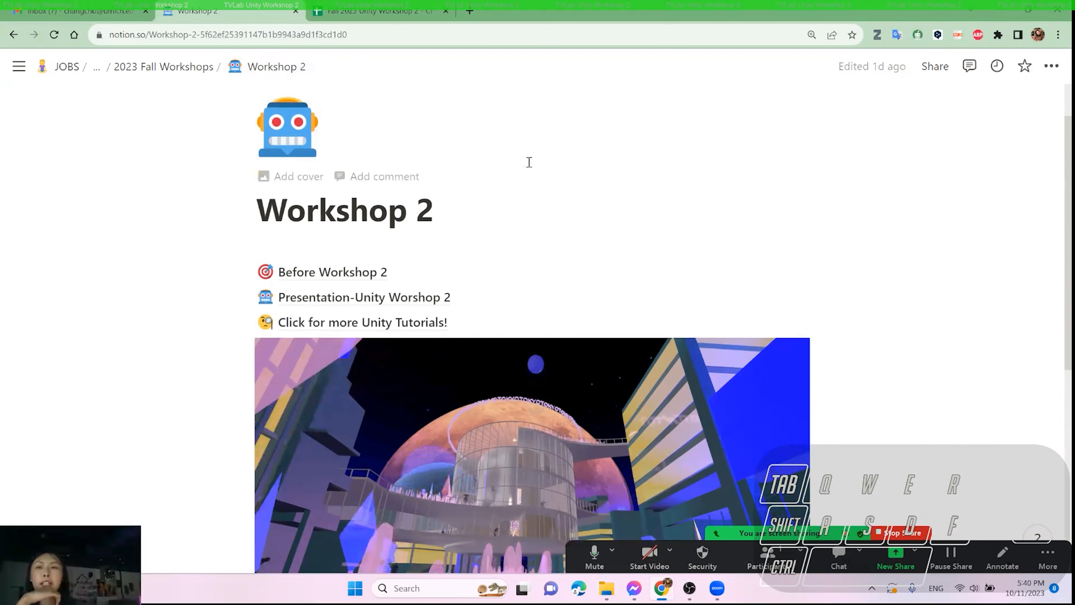
{"action": "scroll", "coordinate": [518, 165], "scroll_direction": "down", "scroll_amount": 2}
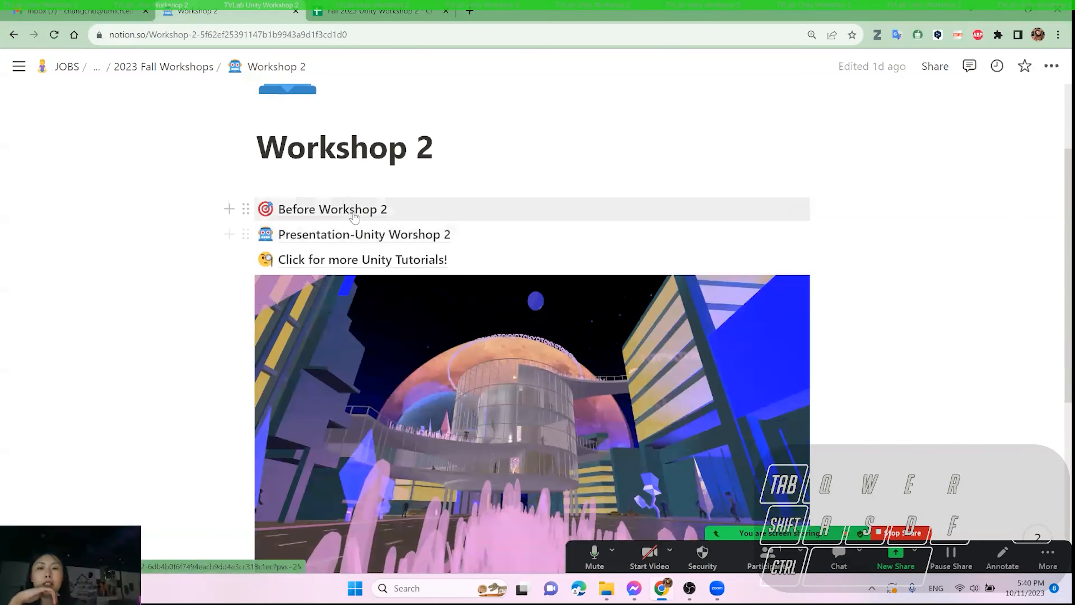
{"action": "left_click", "coordinate": [343, 210]}
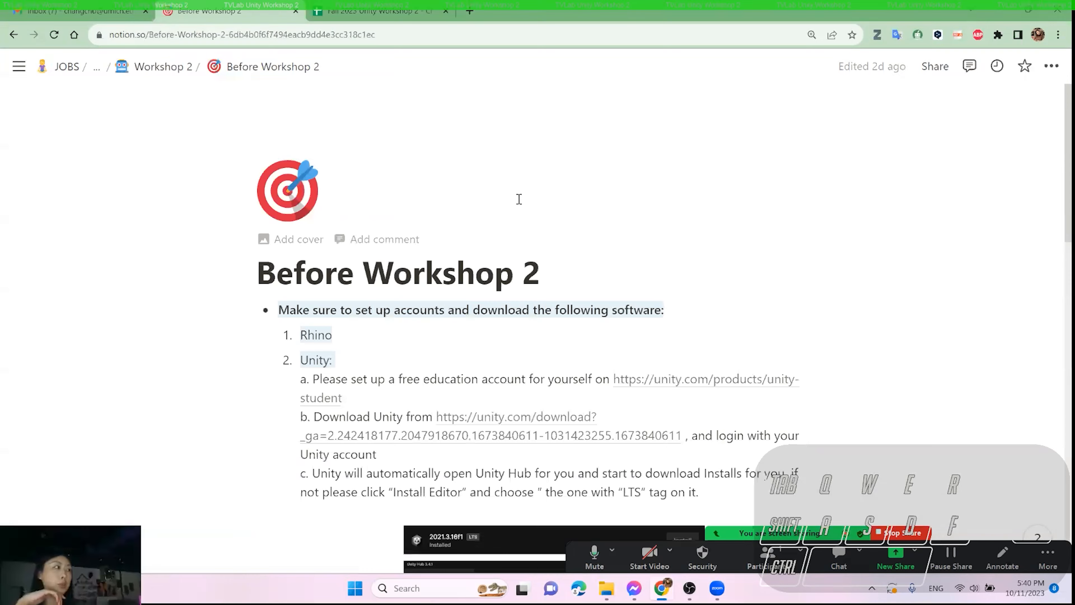
{"action": "scroll", "coordinate": [518, 200], "scroll_direction": "down", "scroll_amount": 10}
{"action": "scroll", "coordinate": [517, 205], "scroll_direction": "down", "scroll_amount": 13}
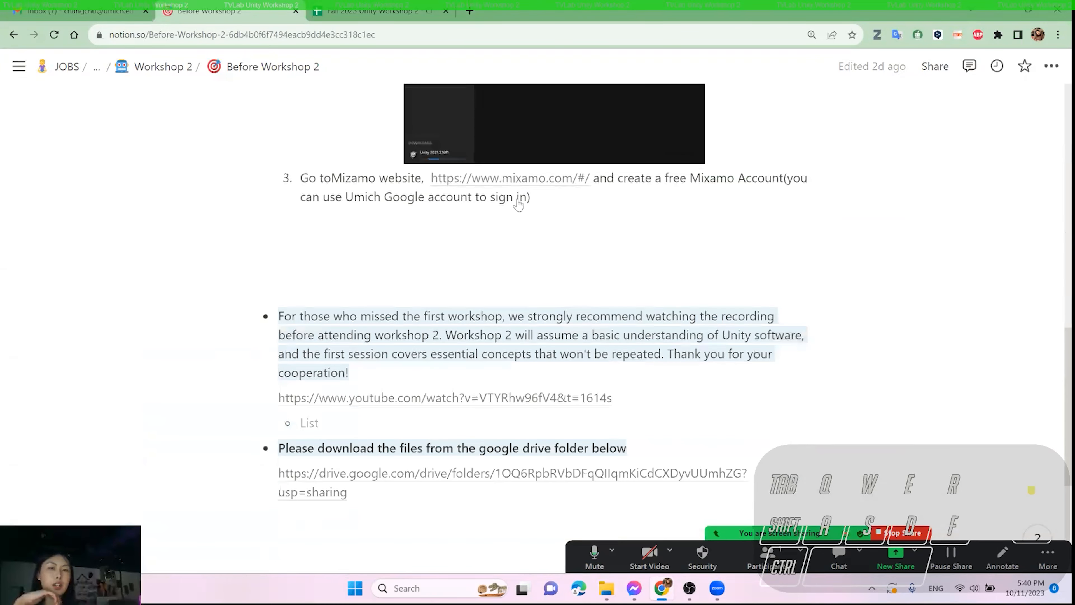
{"action": "left_click", "coordinate": [14, 35]}
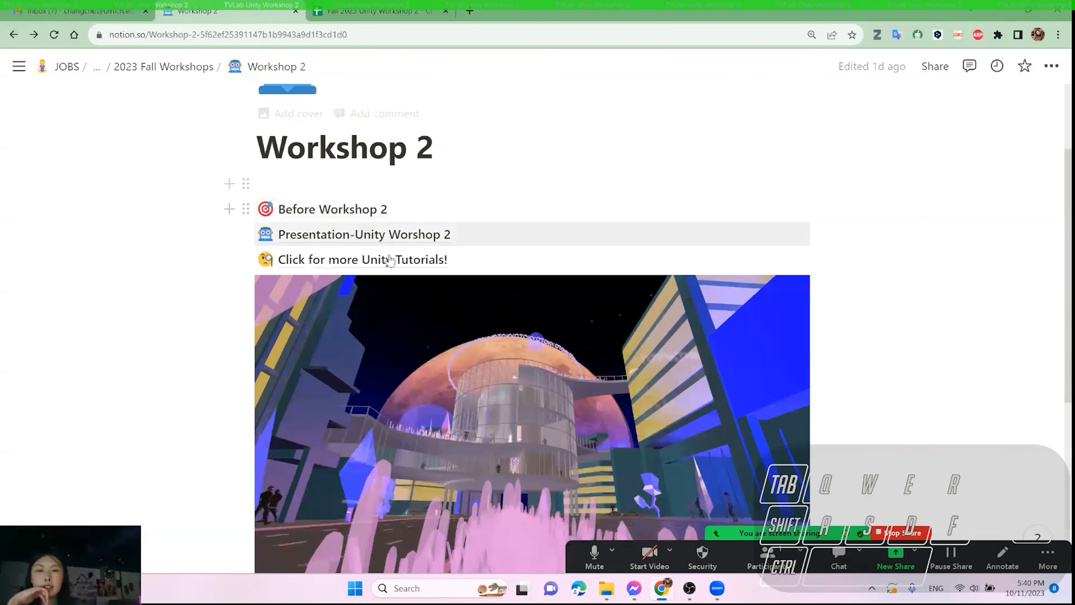
- Look through the Presentation-Unity Worshop 2 and "Click for more Unity Tutorials!" pages, ending on the presentation page's agenda
{"action": "left_click", "coordinate": [372, 234]}
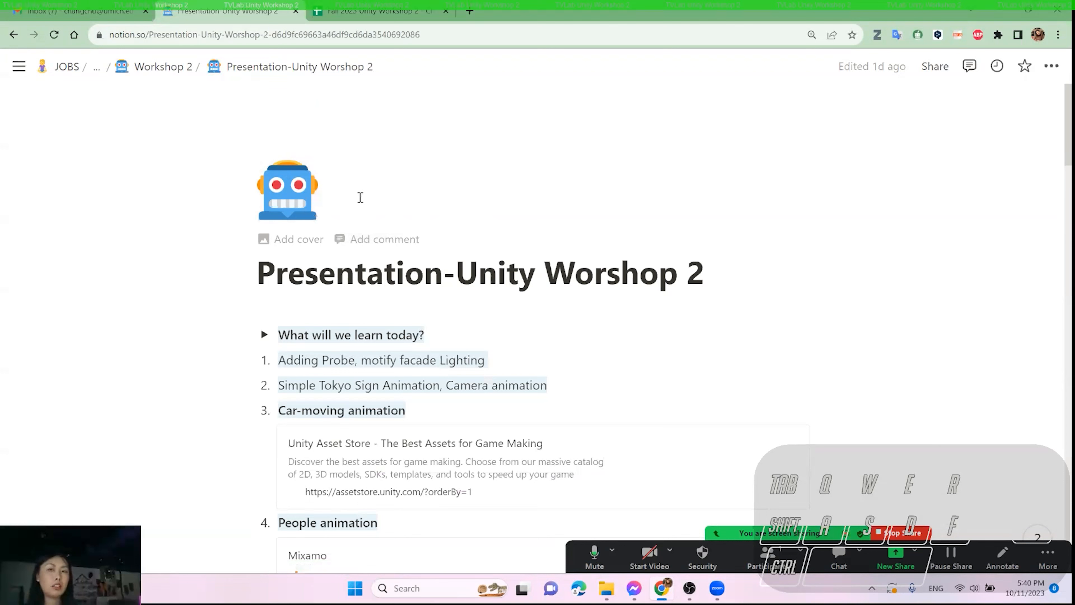
{"action": "left_click", "coordinate": [163, 66]}
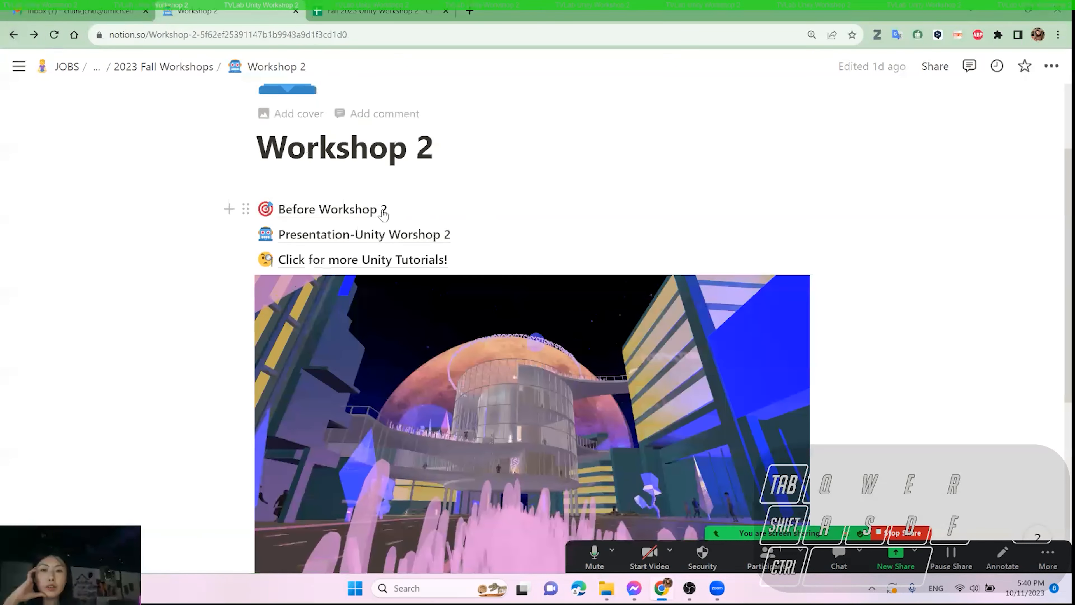
{"action": "left_click", "coordinate": [352, 256]}
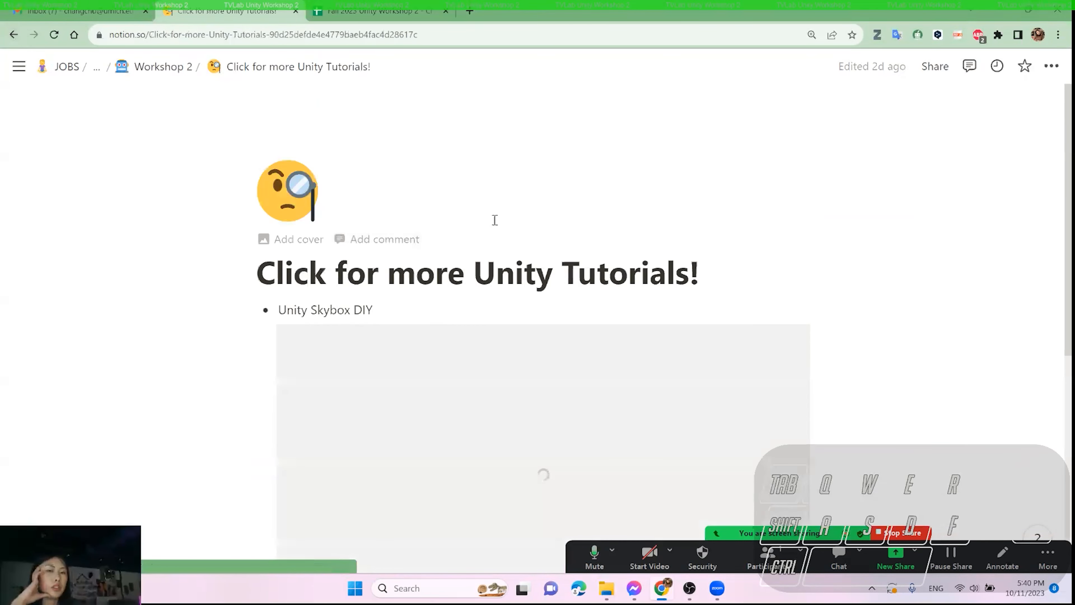
{"action": "scroll", "coordinate": [494, 219], "scroll_direction": "down", "scroll_amount": 3}
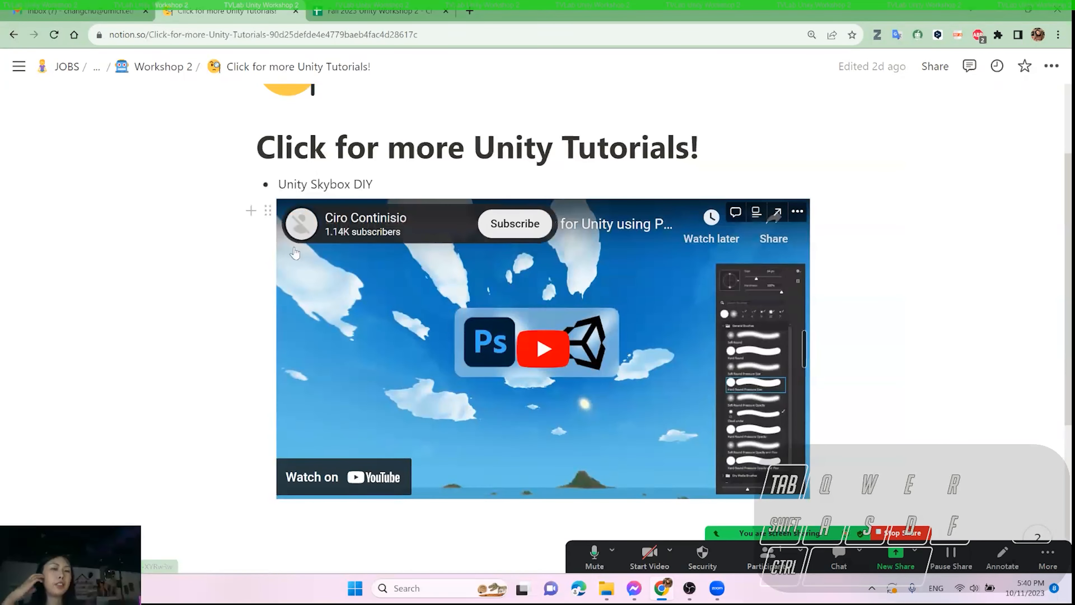
{"action": "left_click", "coordinate": [163, 66]}
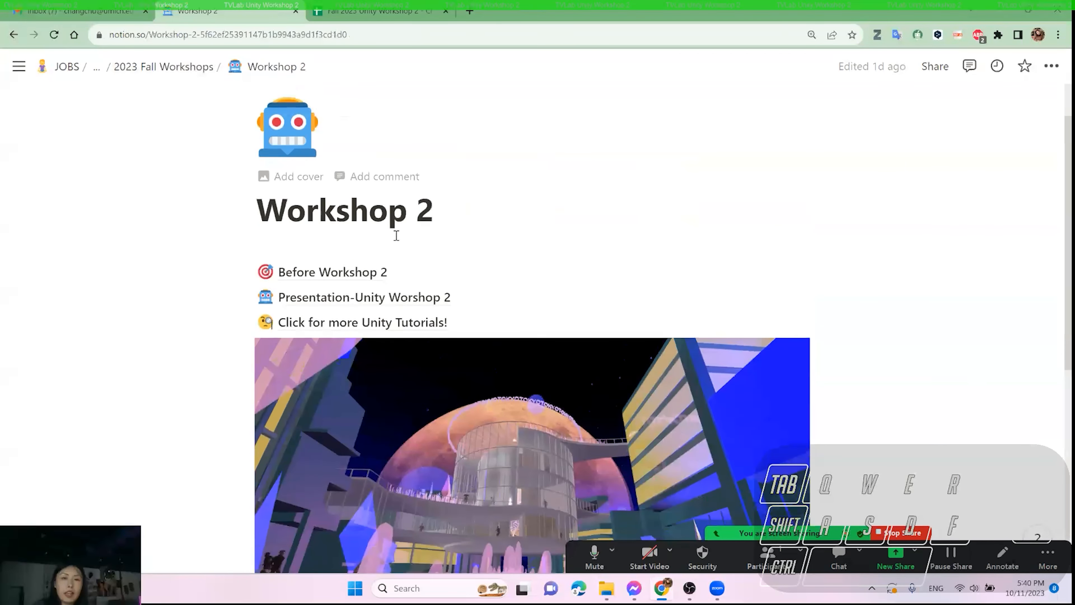
{"action": "left_click", "coordinate": [401, 297]}
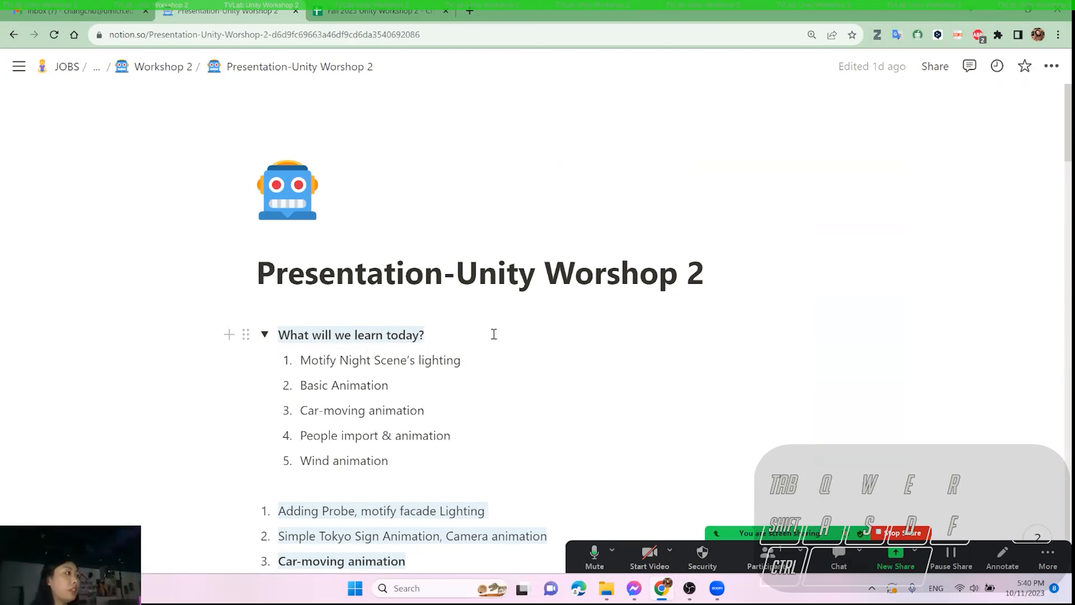
- Minimize the browser and file explorer windows, launch Unity Hub from the desktop and move its window to a clear spot
{"action": "left_click", "coordinate": [1002, 9]}
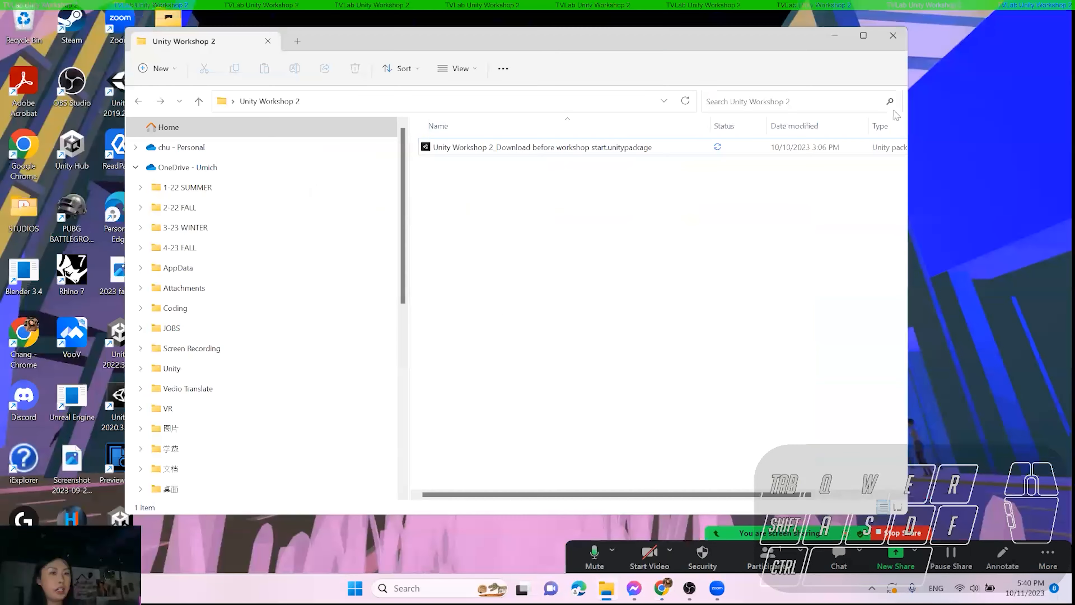
{"action": "left_click", "coordinate": [833, 30]}
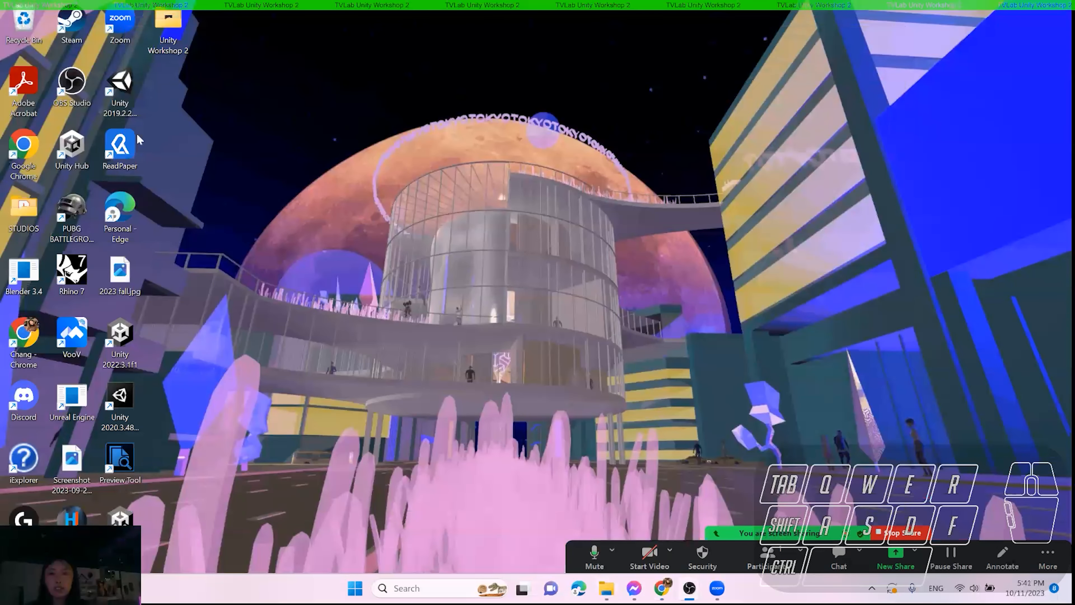
{"action": "double_click", "coordinate": [73, 145]}
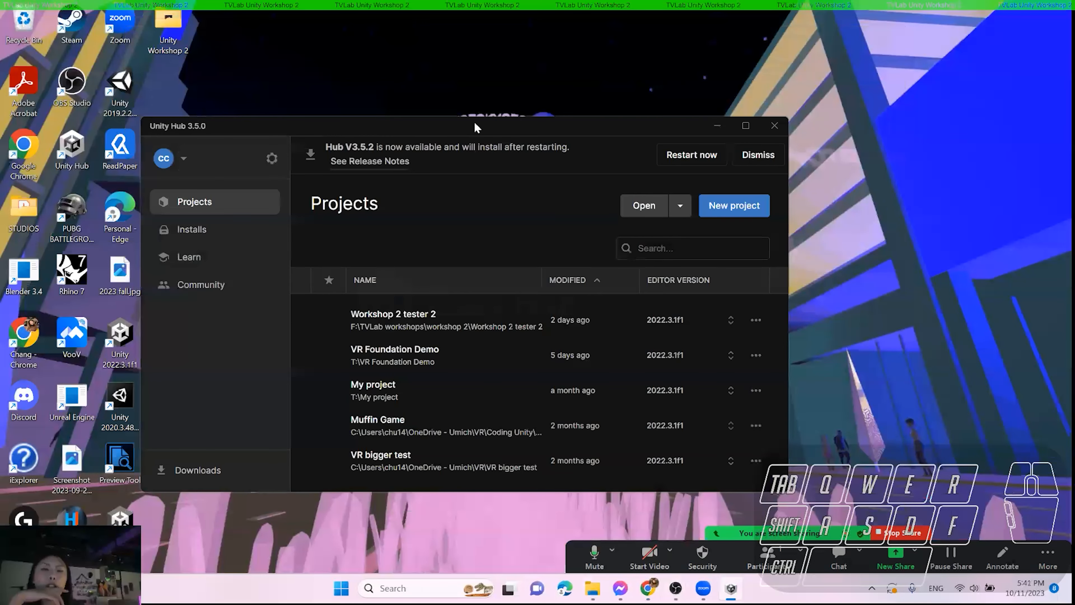
{"action": "left_click_drag", "start_coordinate": [474, 121], "coordinate": [540, 86]}
{"action": "left_click_drag", "start_coordinate": [301, 83], "coordinate": [333, 82]}
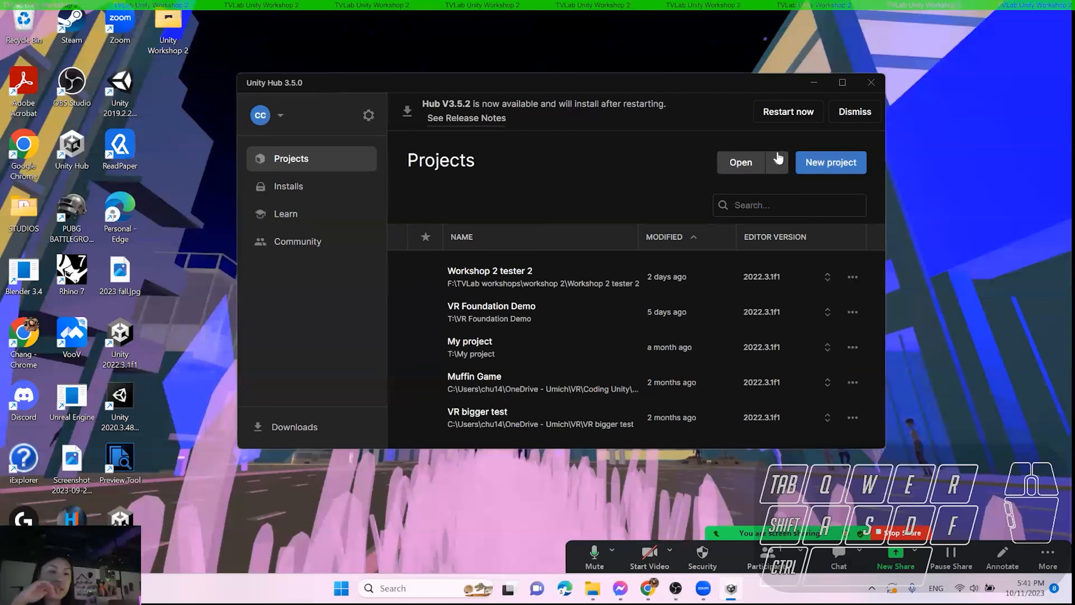
- Start a new project using the 3D (URP) Core template
{"action": "left_click", "coordinate": [830, 163]}
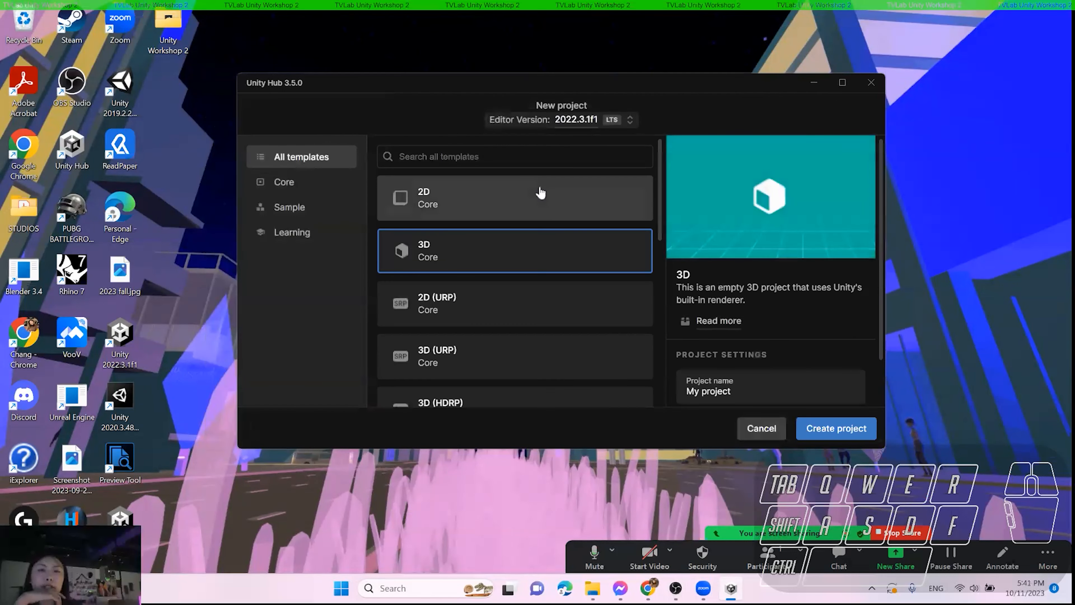
{"action": "scroll", "coordinate": [542, 192], "scroll_direction": "down", "scroll_amount": 2}
{"action": "left_click", "coordinate": [552, 293]}
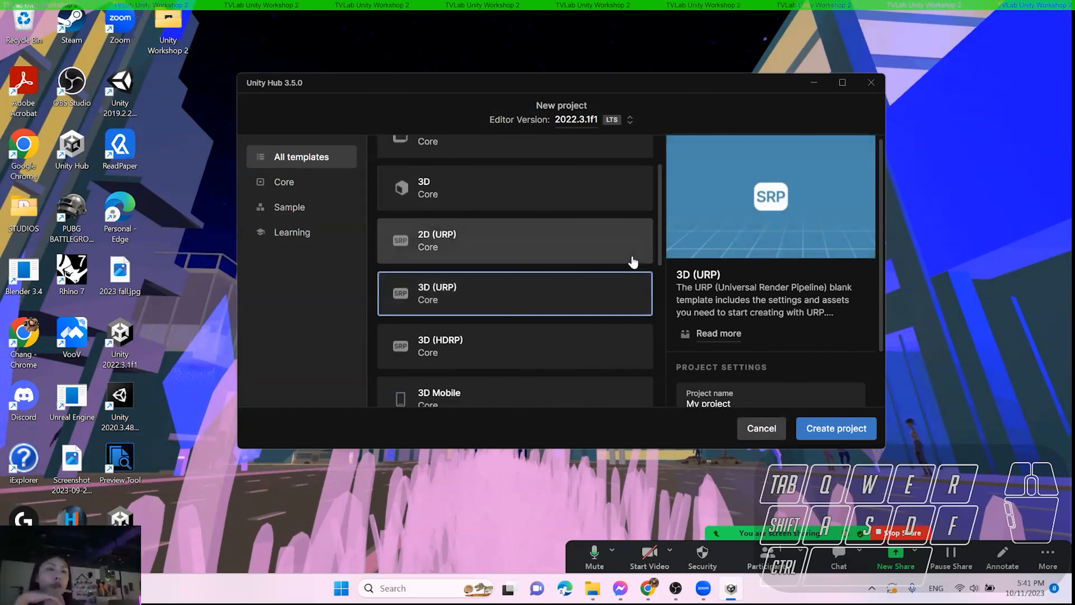
- Name the new project "Workshop 2"
{"action": "scroll", "coordinate": [770, 317], "scroll_direction": "down", "scroll_amount": 2}
{"action": "left_click_drag", "start_coordinate": [741, 340], "coordinate": [678, 340]}
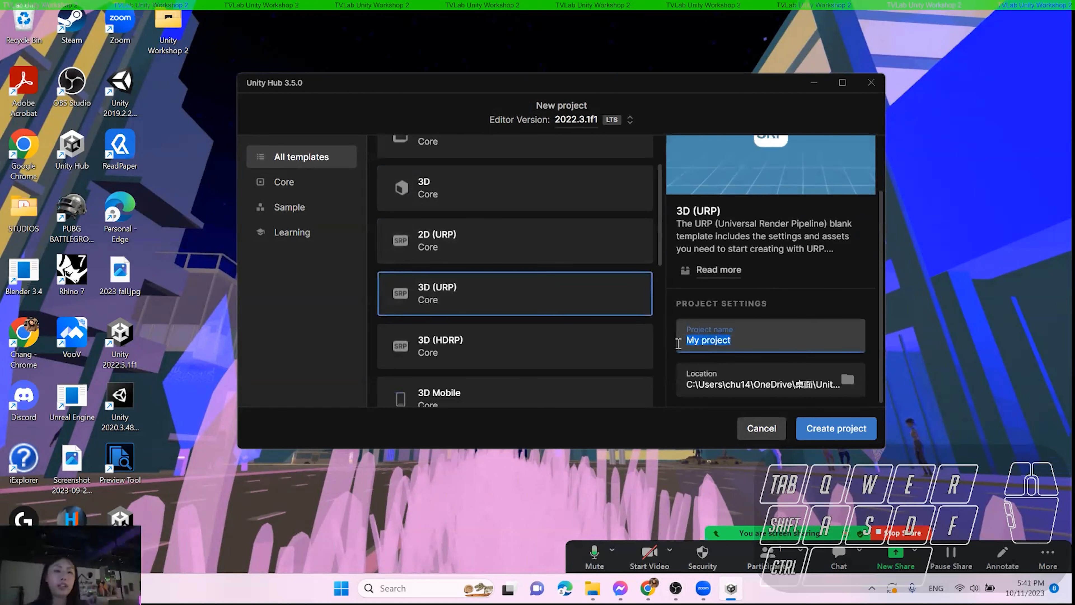
{"action": "key", "text": "Caps_Lock"}
{"action": "type", "text": "W"}
{"action": "key", "text": "Caps_Lock"}
{"action": "type", "text": "or"}
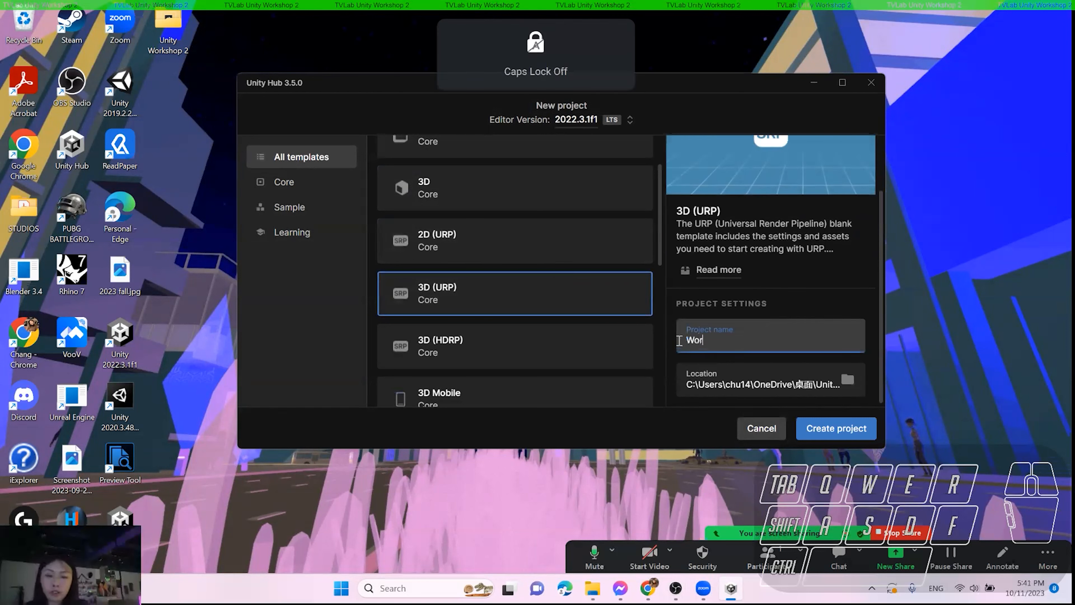
{"action": "type", "text": "kshop 2"}
- Choose the Unity Workshop 2 folder on the Desktop as the project location and create the project
{"action": "left_click", "coordinate": [847, 381]}
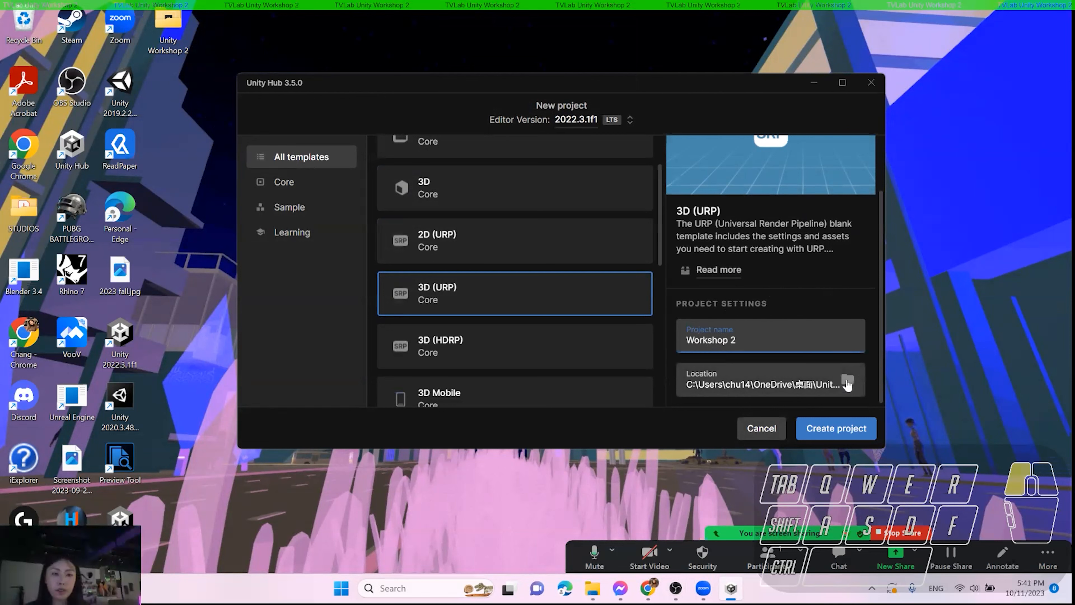
{"action": "scroll", "coordinate": [256, 177], "scroll_direction": "down", "scroll_amount": 10}
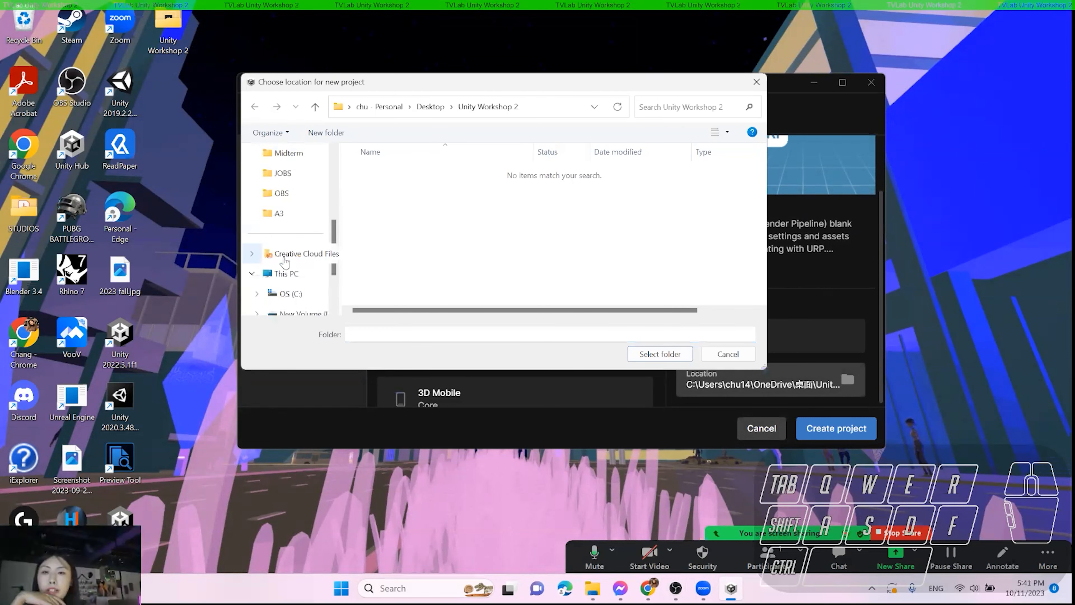
{"action": "scroll", "coordinate": [292, 264], "scroll_direction": "down", "scroll_amount": 2}
{"action": "scroll", "coordinate": [303, 265], "scroll_direction": "up", "scroll_amount": 3}
{"action": "scroll", "coordinate": [305, 254], "scroll_direction": "up", "scroll_amount": 5}
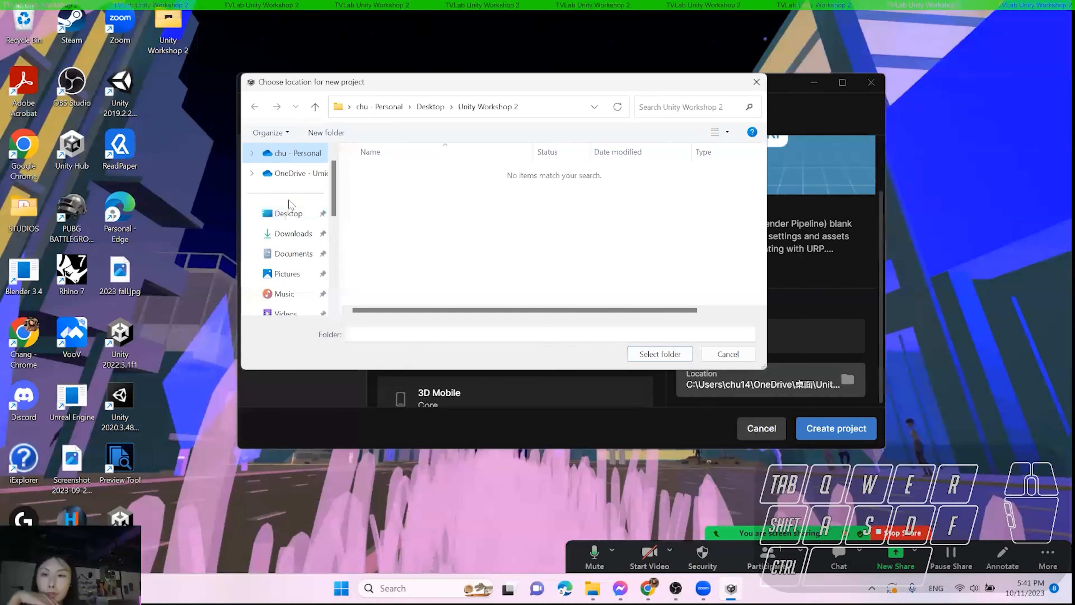
{"action": "scroll", "coordinate": [290, 206], "scroll_direction": "down", "scroll_amount": 5}
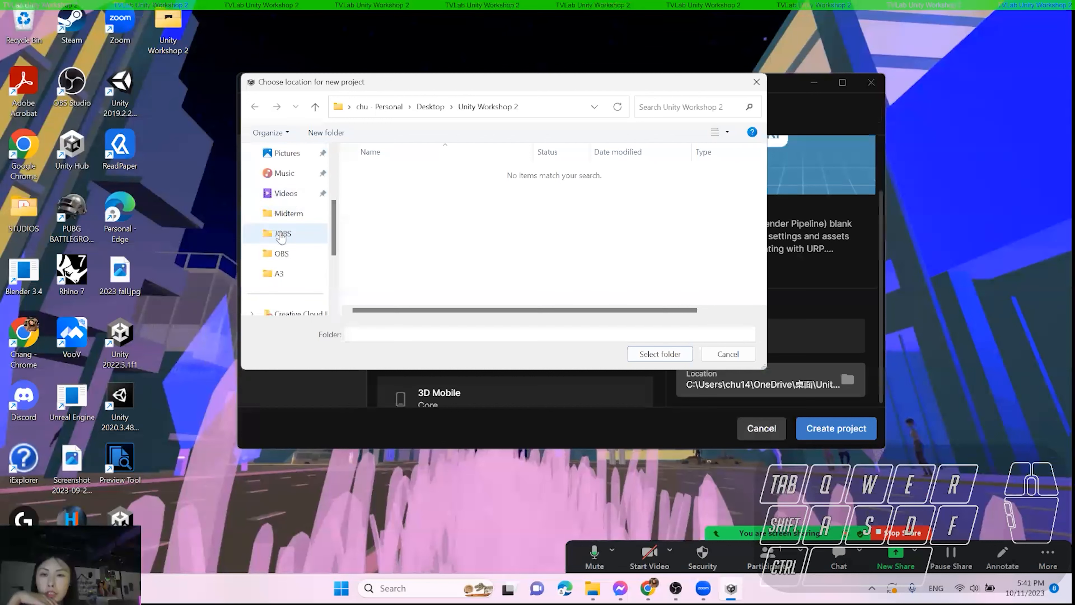
{"action": "left_click", "coordinate": [290, 273]}
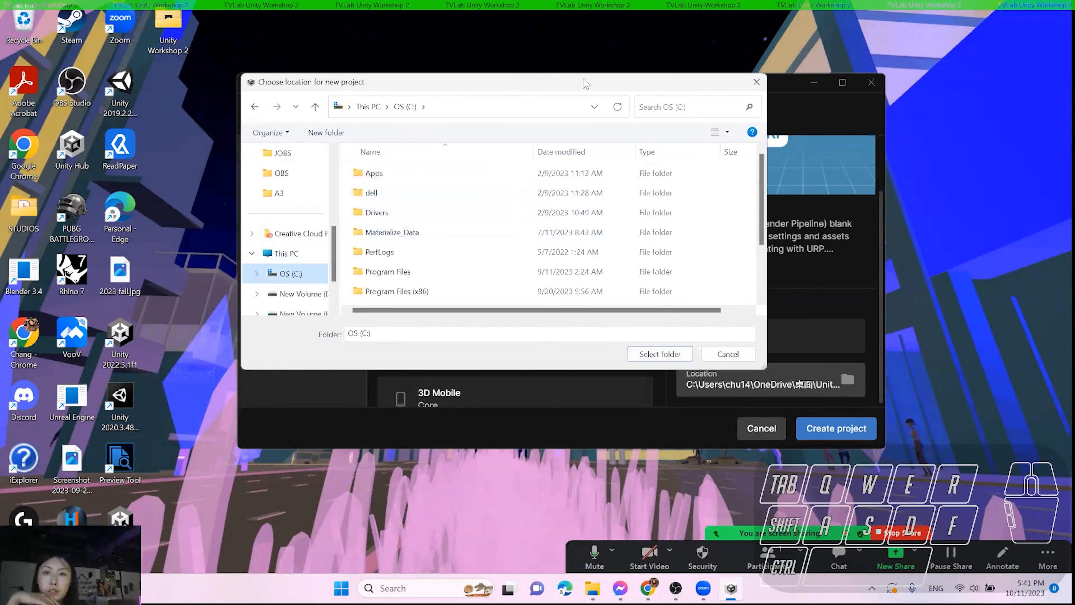
{"action": "scroll", "coordinate": [374, 208], "scroll_direction": "down", "scroll_amount": 2}
{"action": "scroll", "coordinate": [309, 218], "scroll_direction": "up", "scroll_amount": 5}
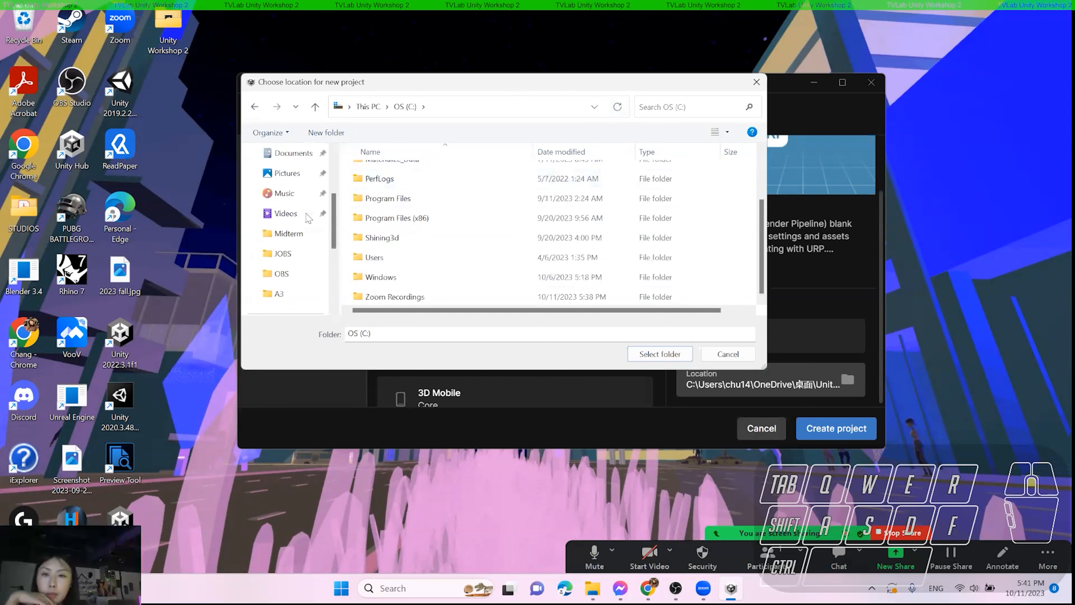
{"action": "left_click", "coordinate": [288, 173]}
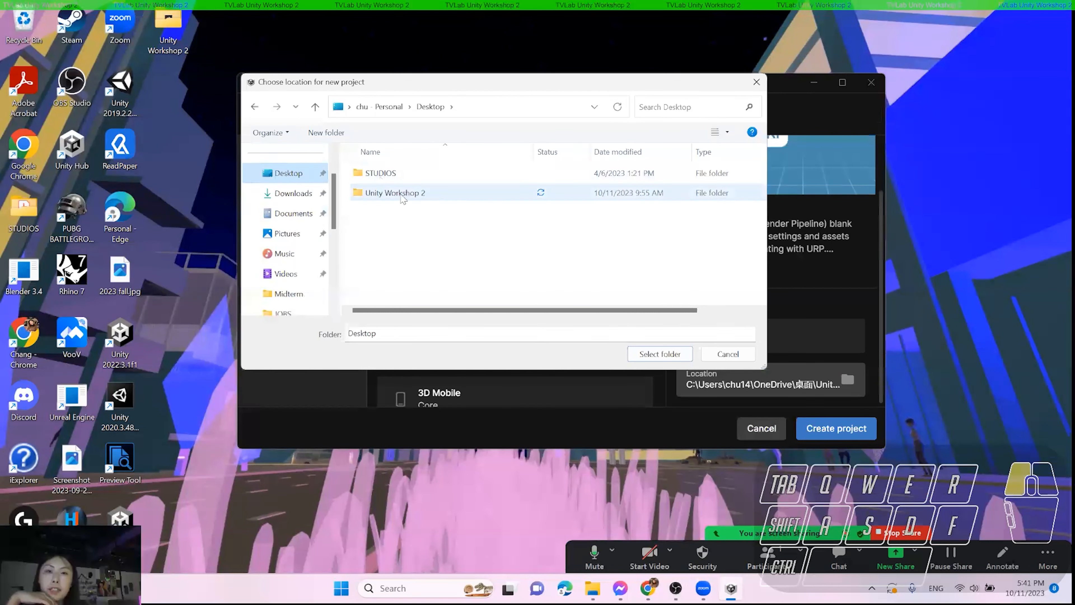
{"action": "double_click", "coordinate": [436, 194]}
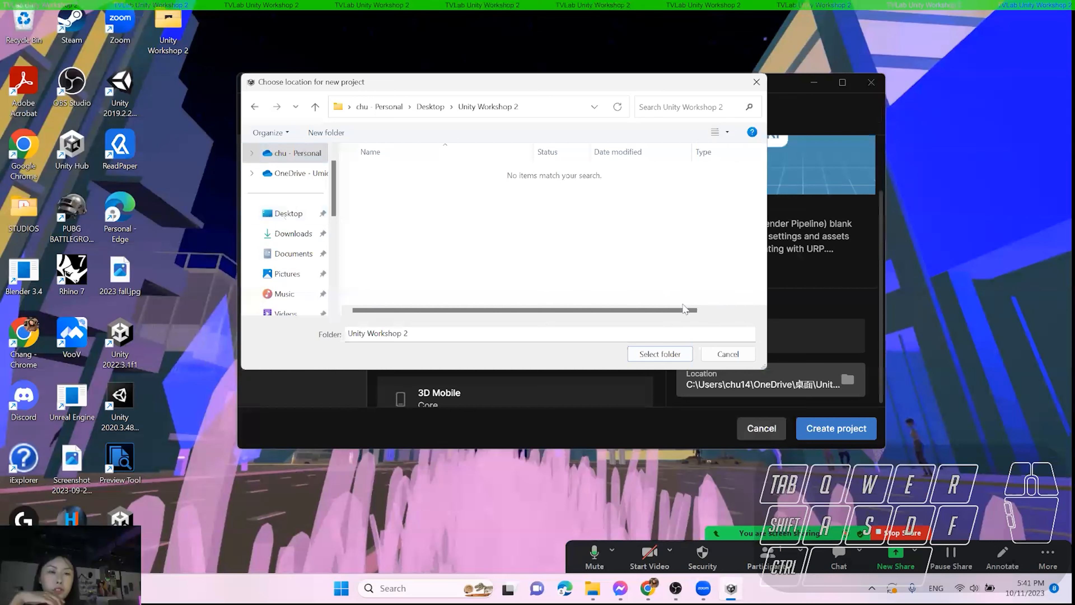
{"action": "left_click", "coordinate": [660, 354]}
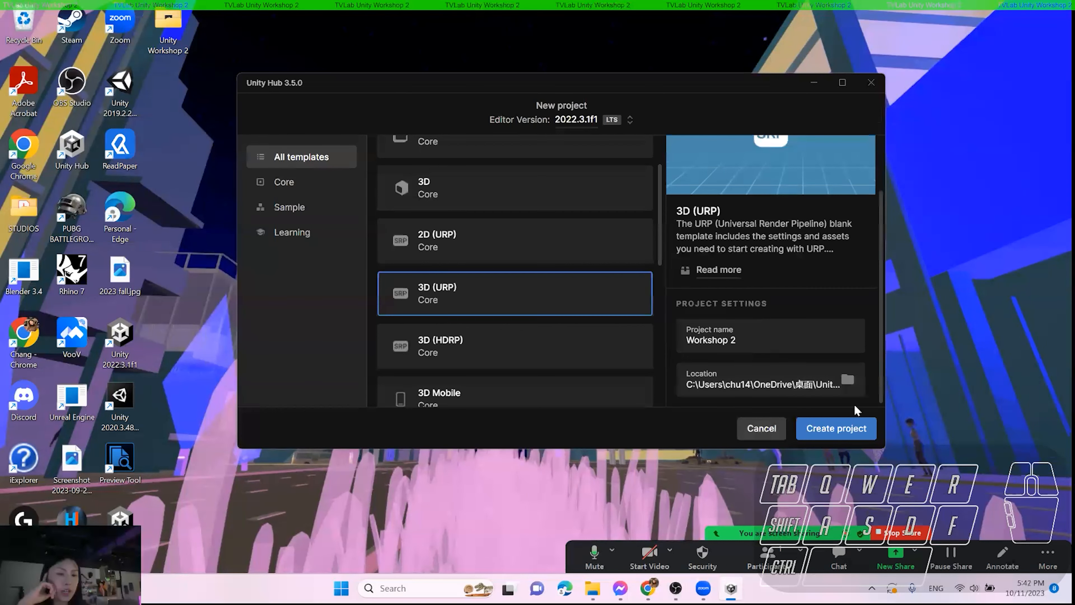
{"action": "left_click", "coordinate": [825, 430]}
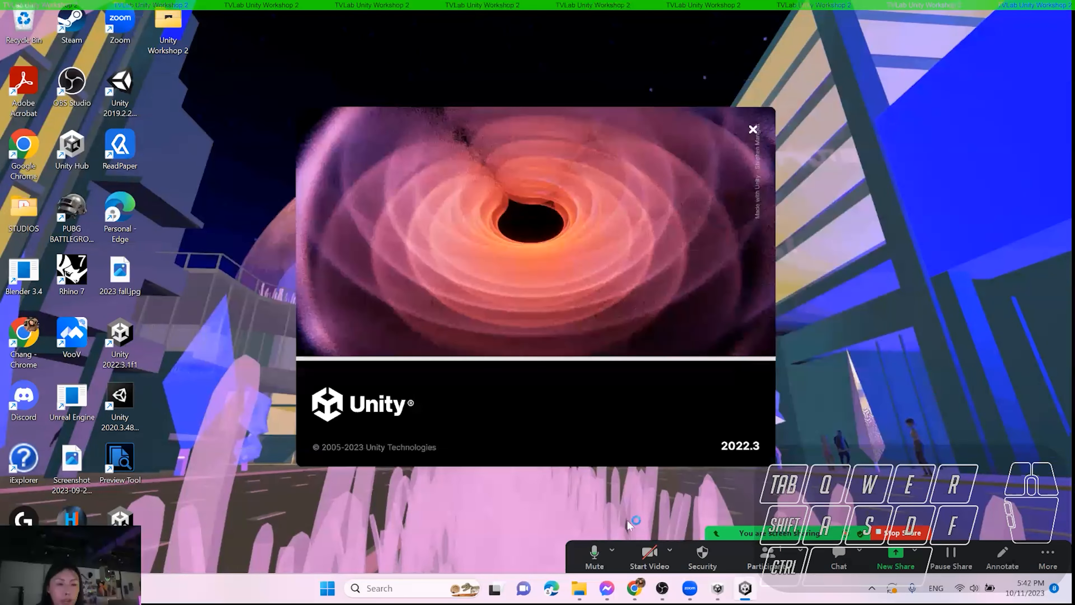
- Switch back to the presentation page in Chrome and review the lighting, basic animation and car-moving animation agenda items
{"action": "left_click", "coordinate": [635, 591]}
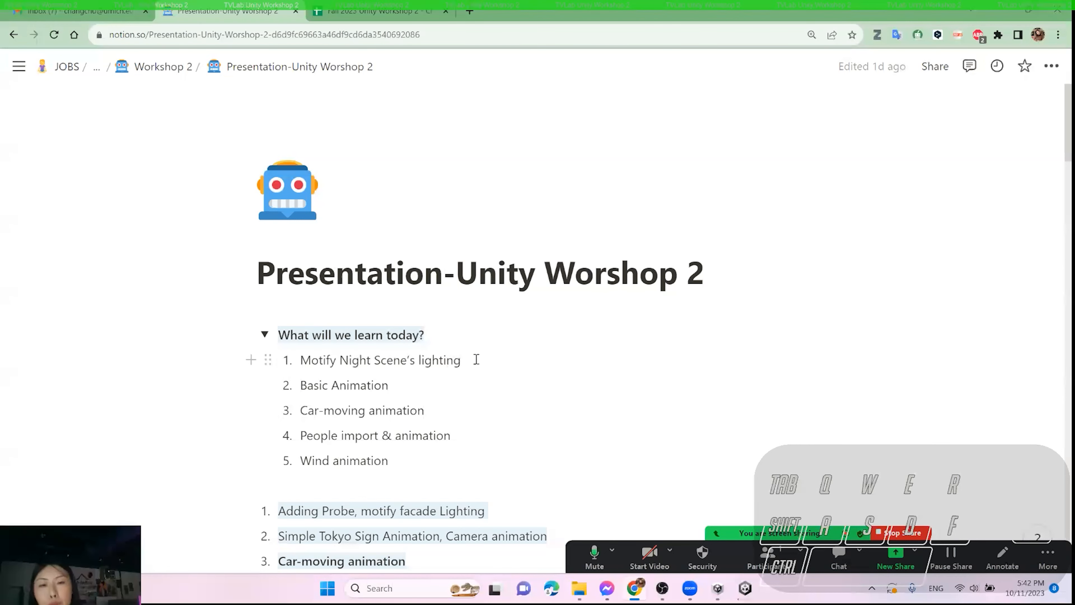
{"action": "mouse_move", "coordinate": [472, 363]}
{"action": "left_mouse_down"}
{"action": "mouse_move", "coordinate": [444, 362]}
{"action": "mouse_move", "coordinate": [491, 358]}
{"action": "left_mouse_up"}
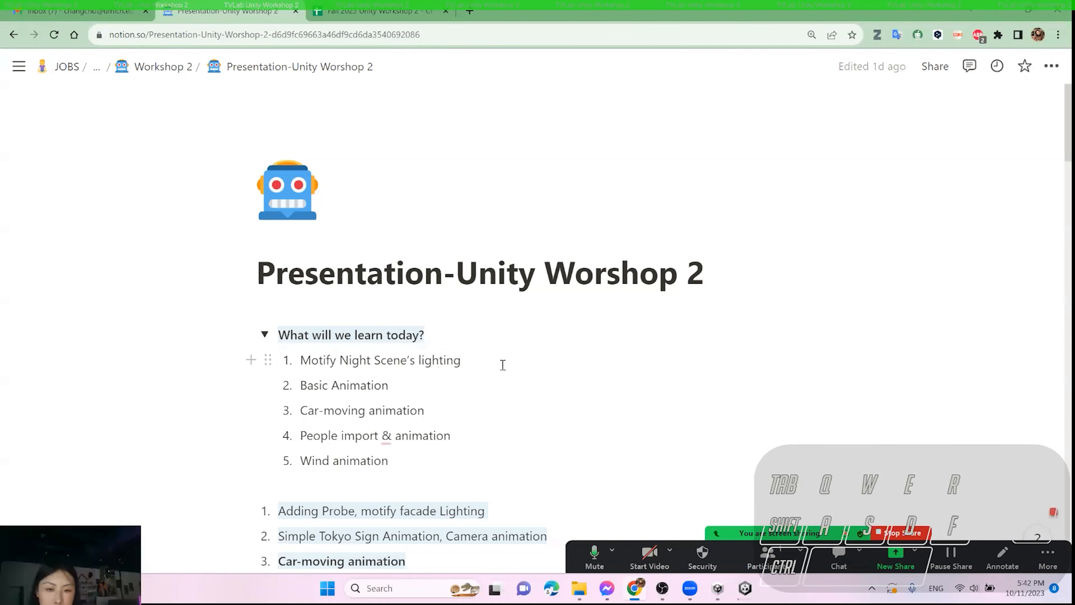
{"action": "left_click_drag", "start_coordinate": [405, 384], "coordinate": [299, 385]}
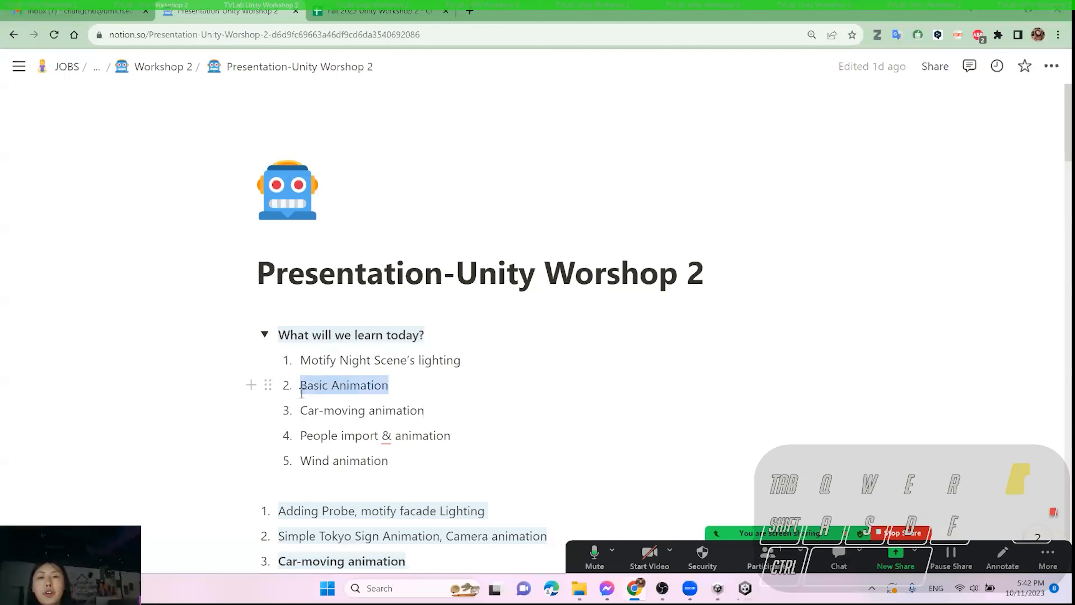
{"action": "left_click", "coordinate": [442, 391]}
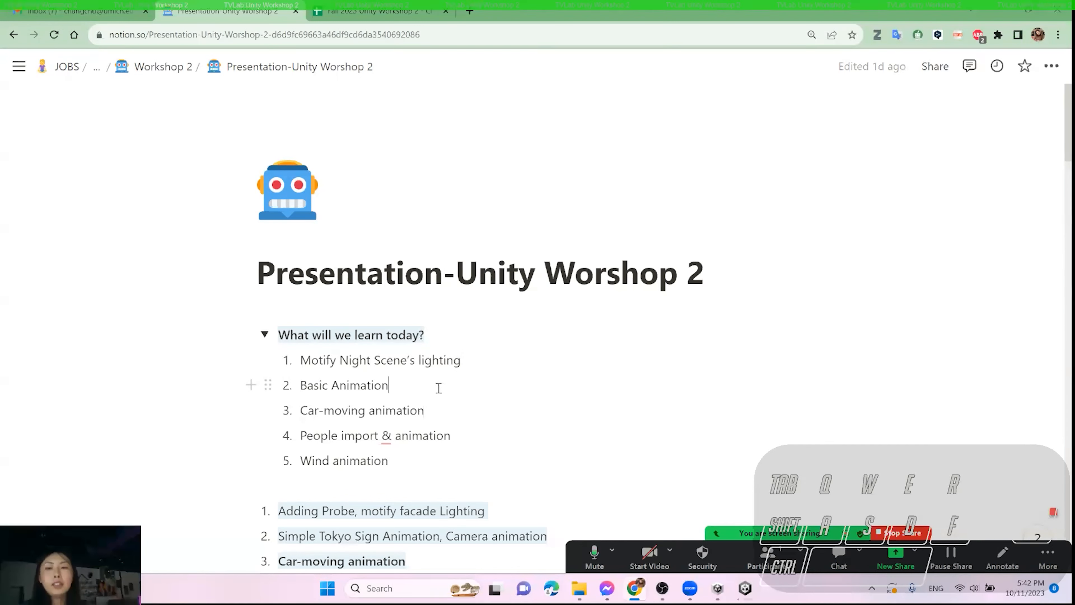
{"action": "left_click_drag", "start_coordinate": [446, 417], "coordinate": [307, 417]}
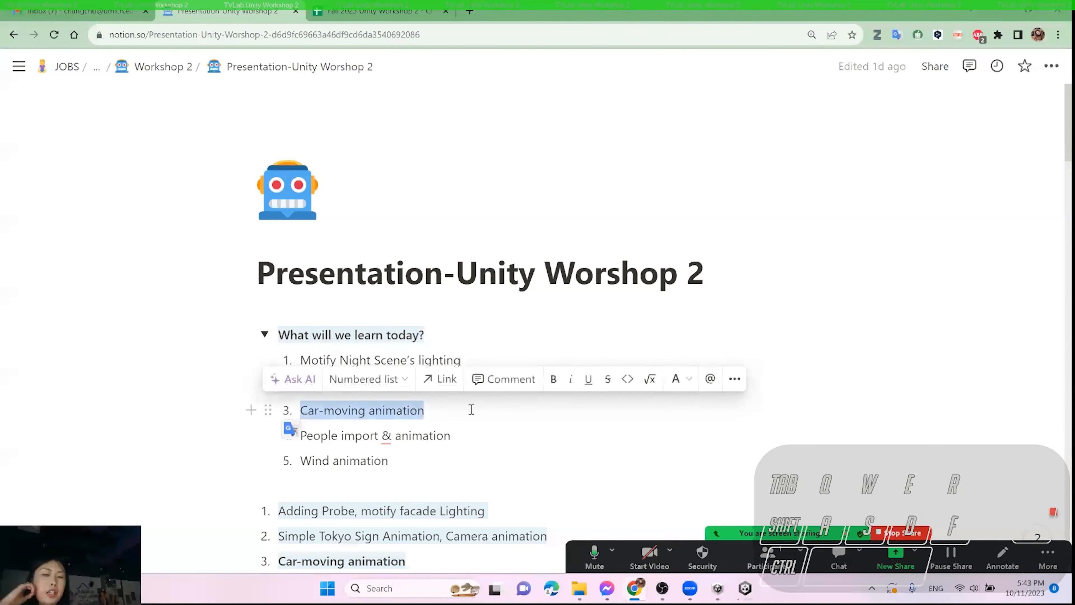
{"action": "left_click", "coordinate": [459, 419]}
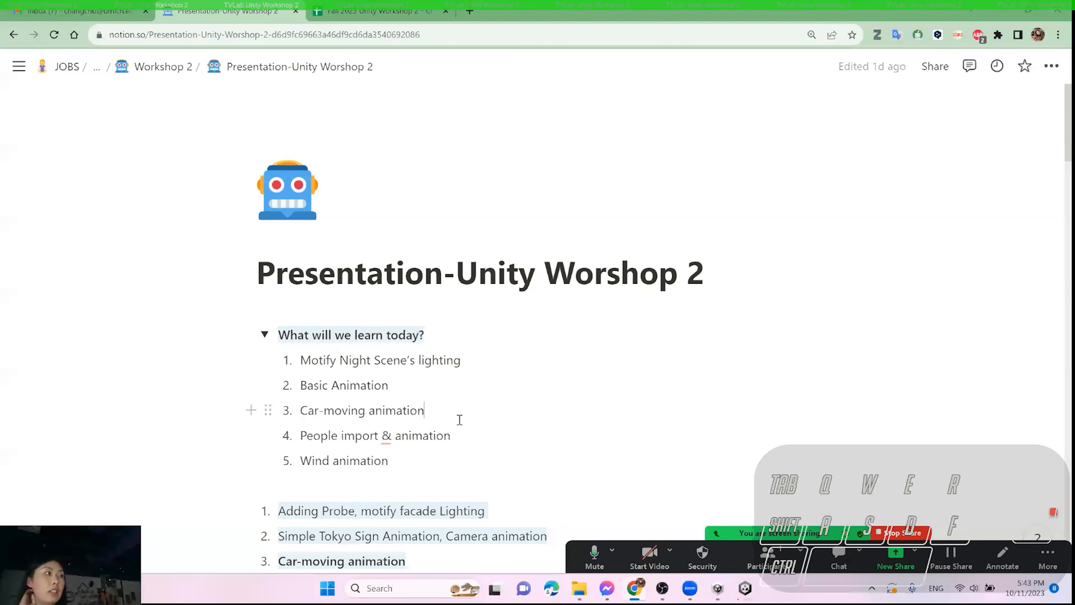
- Review the "People import & animation" and "Wind animation" items in the presentation's agenda
{"action": "scroll", "coordinate": [296, 369], "scroll_direction": "down", "scroll_amount": 1}
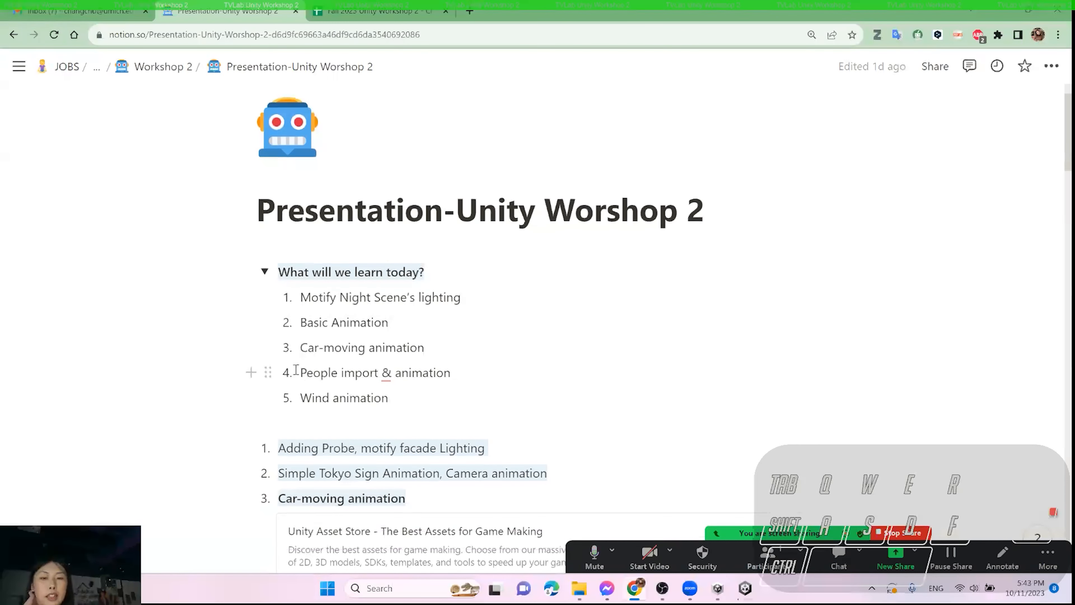
{"action": "left_click_drag", "start_coordinate": [299, 371], "coordinate": [483, 376]}
{"action": "left_click", "coordinate": [497, 376]}
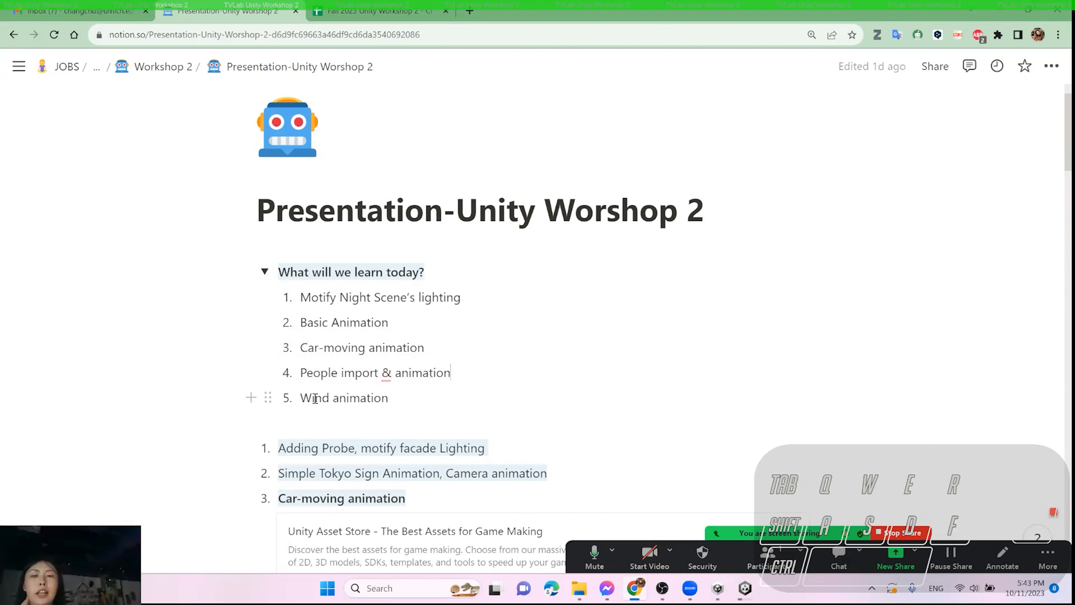
{"action": "left_click_drag", "start_coordinate": [299, 398], "coordinate": [403, 397]}
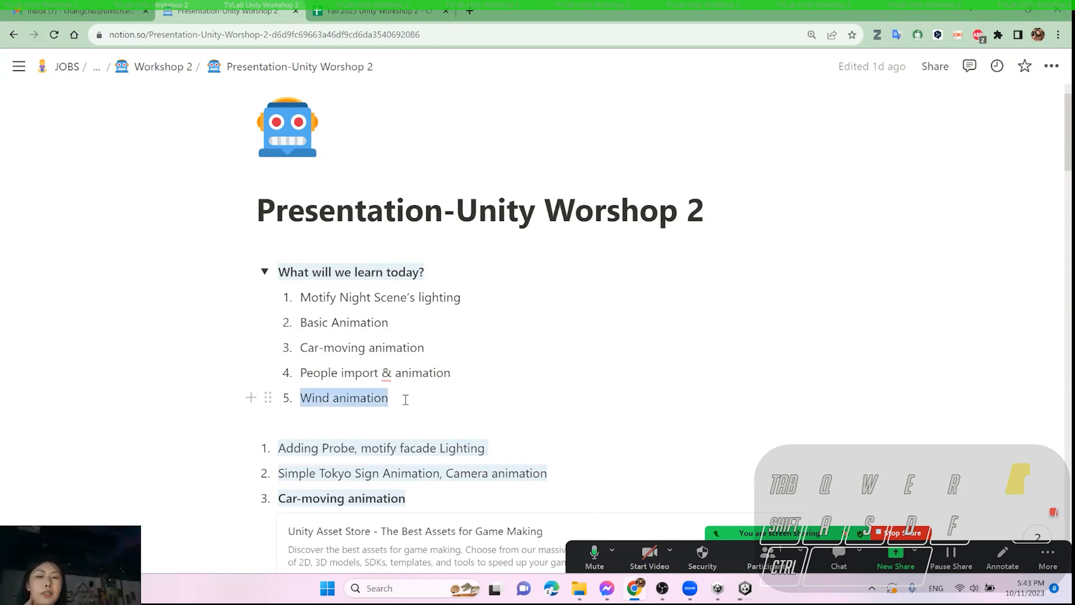
{"action": "left_click", "coordinate": [456, 401]}
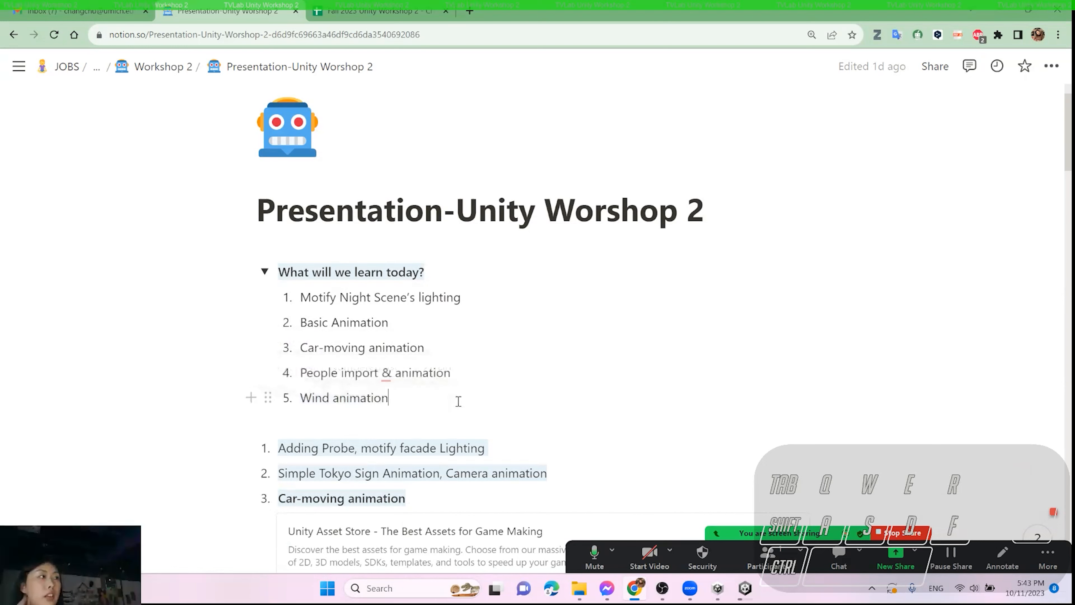
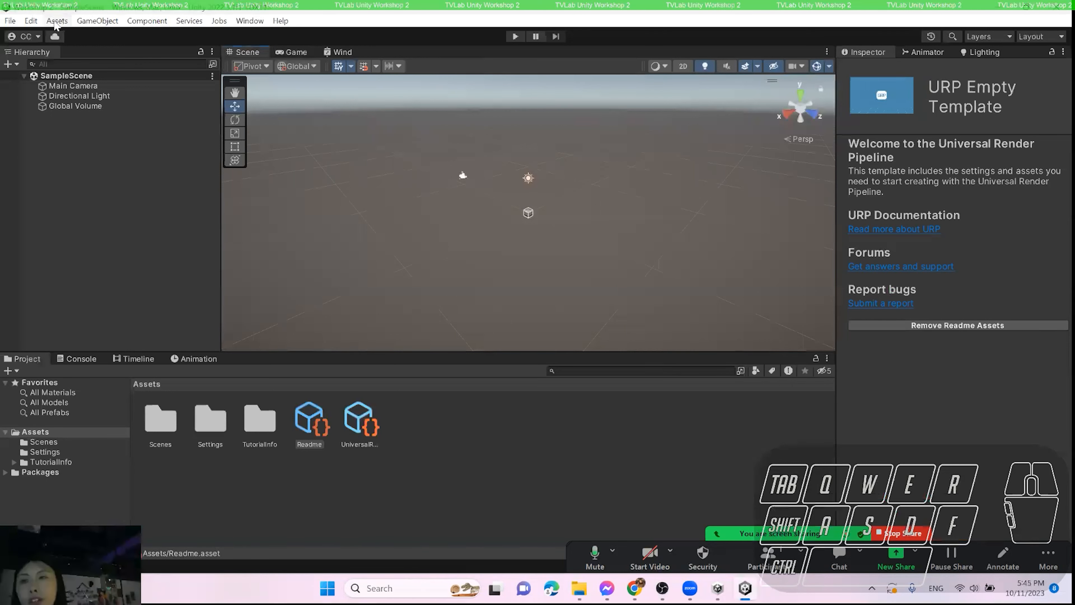
- Open "Unity Workshop 2_Download before workshop start.unitypackage" from the Desktop's Unity Workshop 2 folder as a custom package to import
{"action": "left_click", "coordinate": [56, 22]}
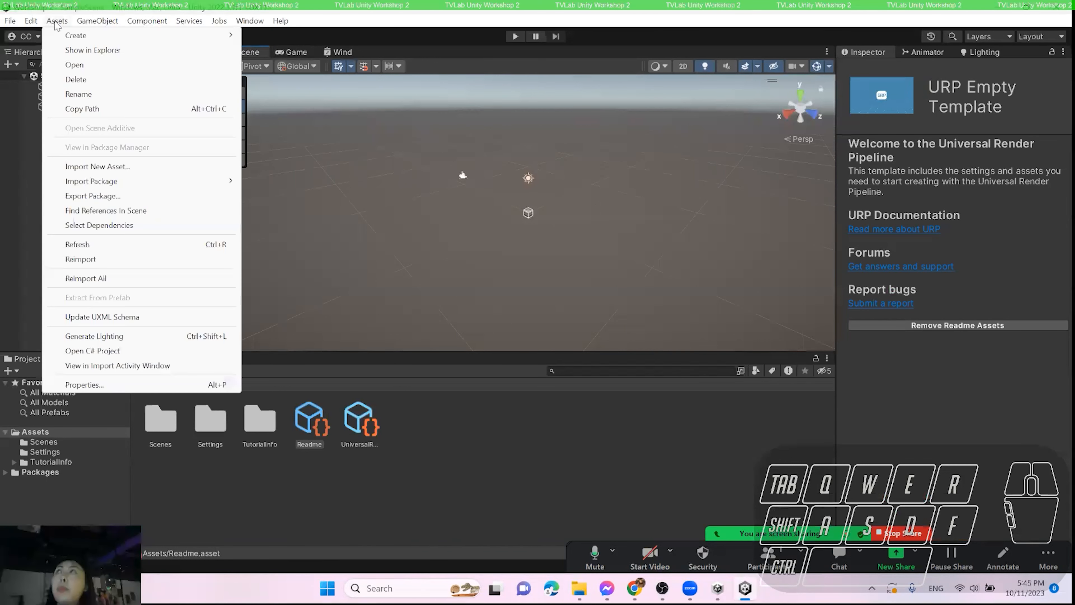
{"action": "mouse_move", "coordinate": [197, 182]}
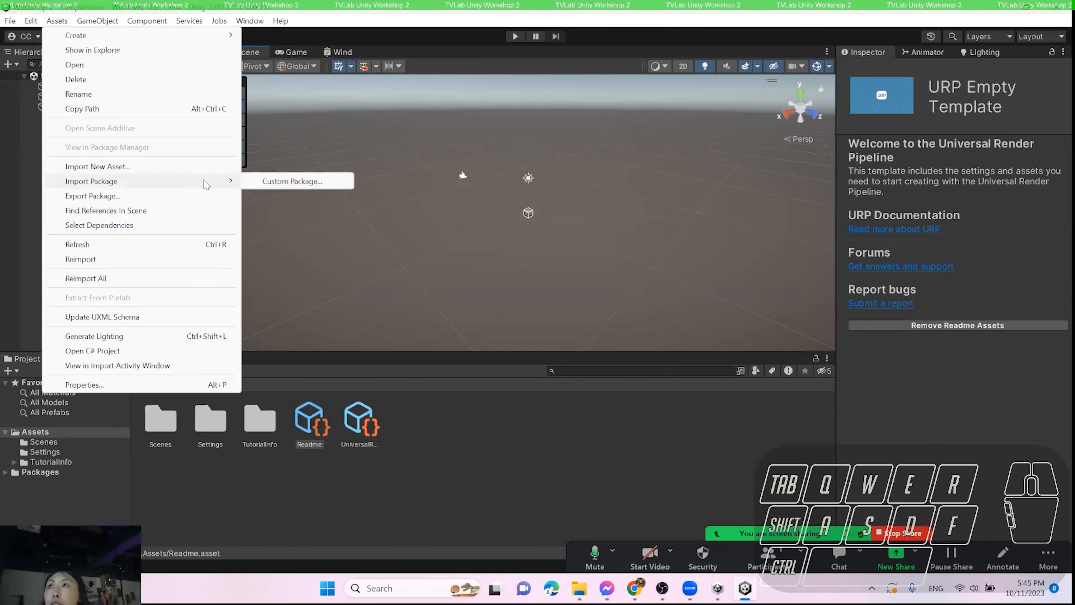
{"action": "left_click", "coordinate": [292, 181]}
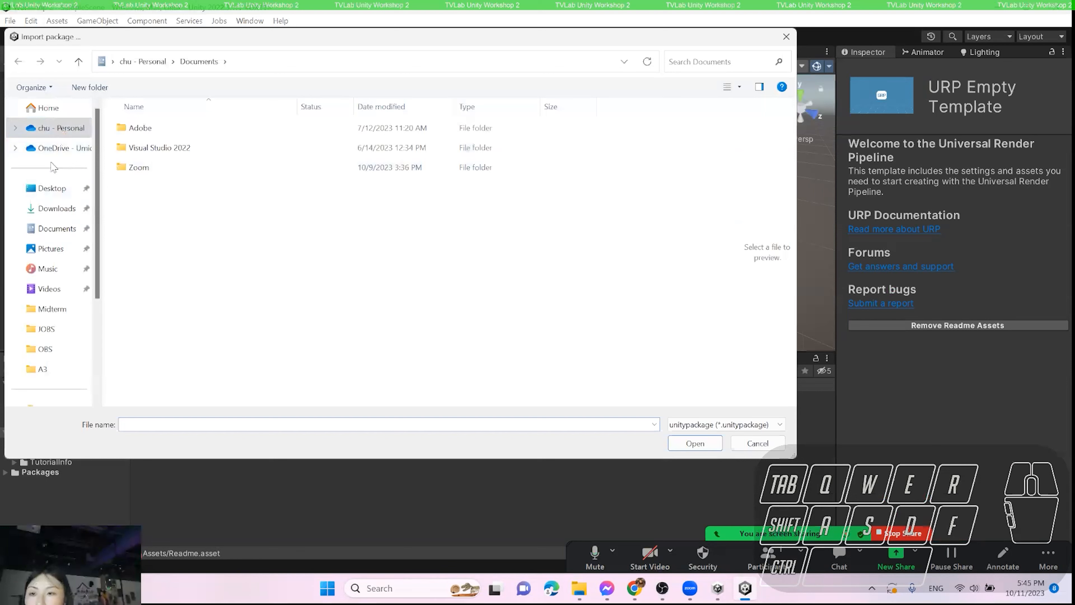
{"action": "scroll", "coordinate": [50, 191], "scroll_direction": "down", "scroll_amount": 2}
{"action": "scroll", "coordinate": [50, 191], "scroll_direction": "up", "scroll_amount": 3}
{"action": "left_click", "coordinate": [50, 168]}
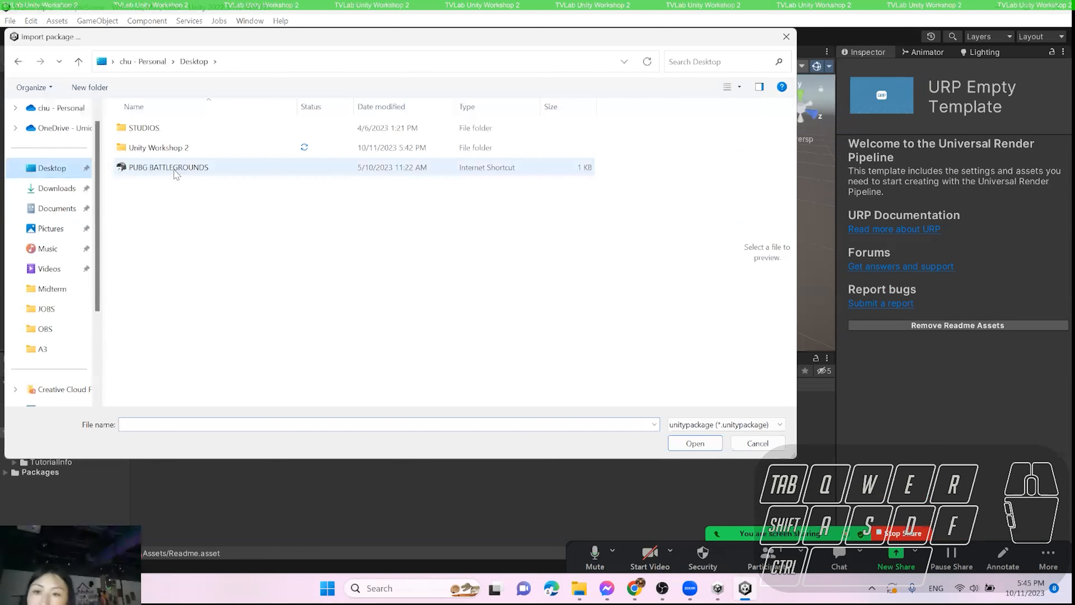
{"action": "double_click", "coordinate": [146, 149]}
{"action": "left_click", "coordinate": [158, 148]}
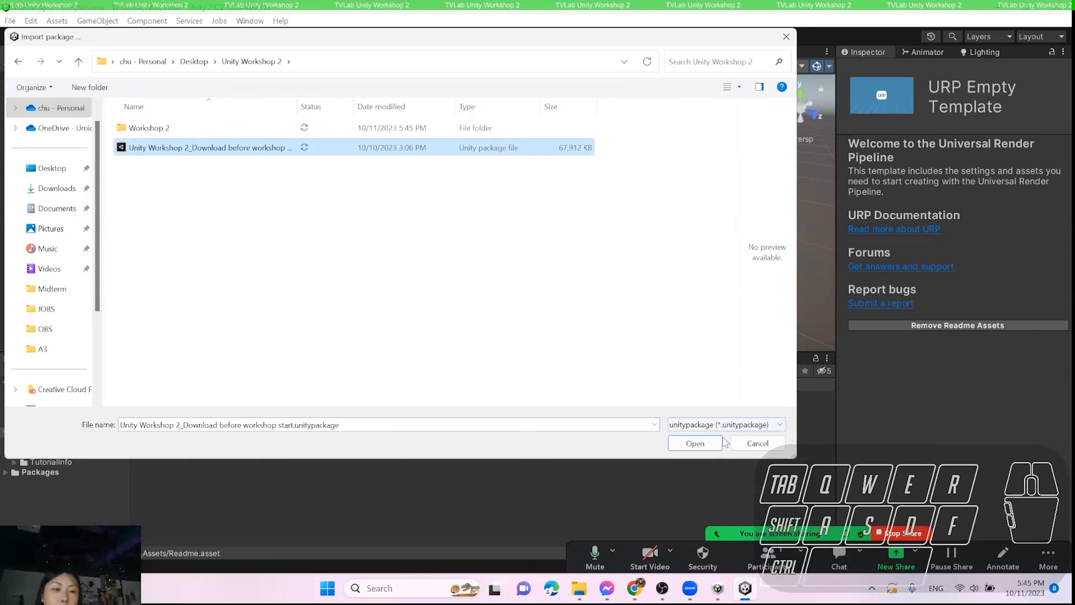
{"action": "left_click", "coordinate": [694, 444]}
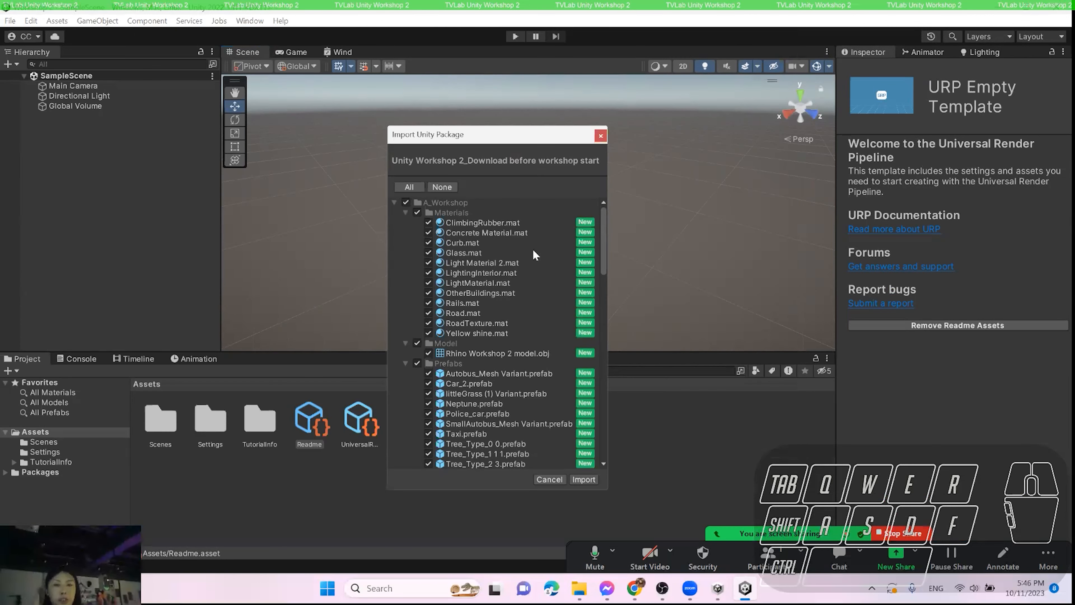
- Check through the package's file list and import all of its items into the project
{"action": "scroll", "coordinate": [483, 227], "scroll_direction": "down", "scroll_amount": 6}
{"action": "scroll", "coordinate": [483, 226], "scroll_direction": "down", "scroll_amount": 12}
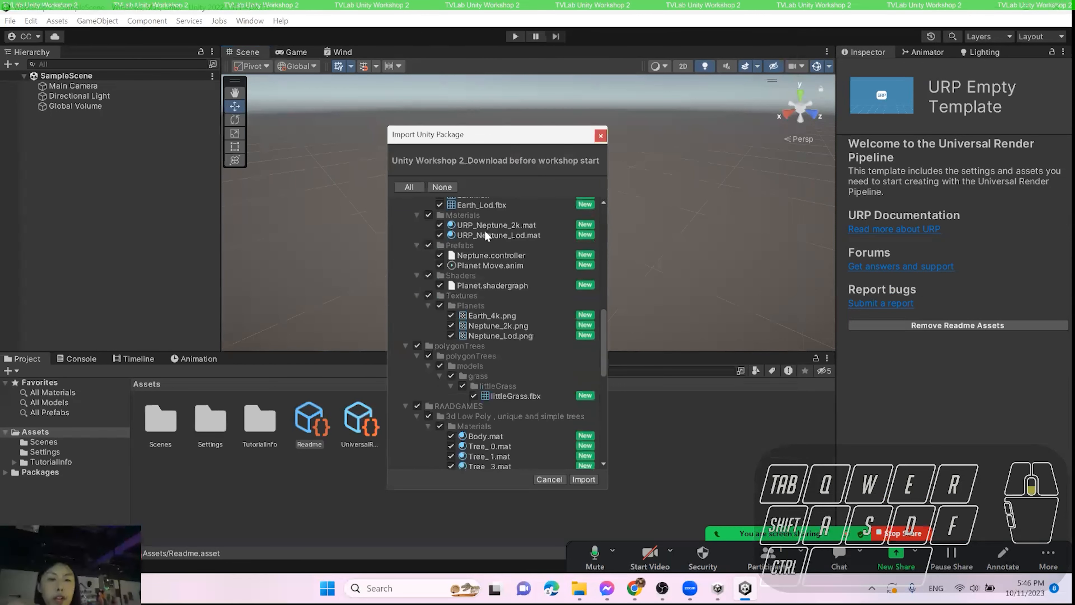
{"action": "scroll", "coordinate": [483, 230], "scroll_direction": "down", "scroll_amount": 12}
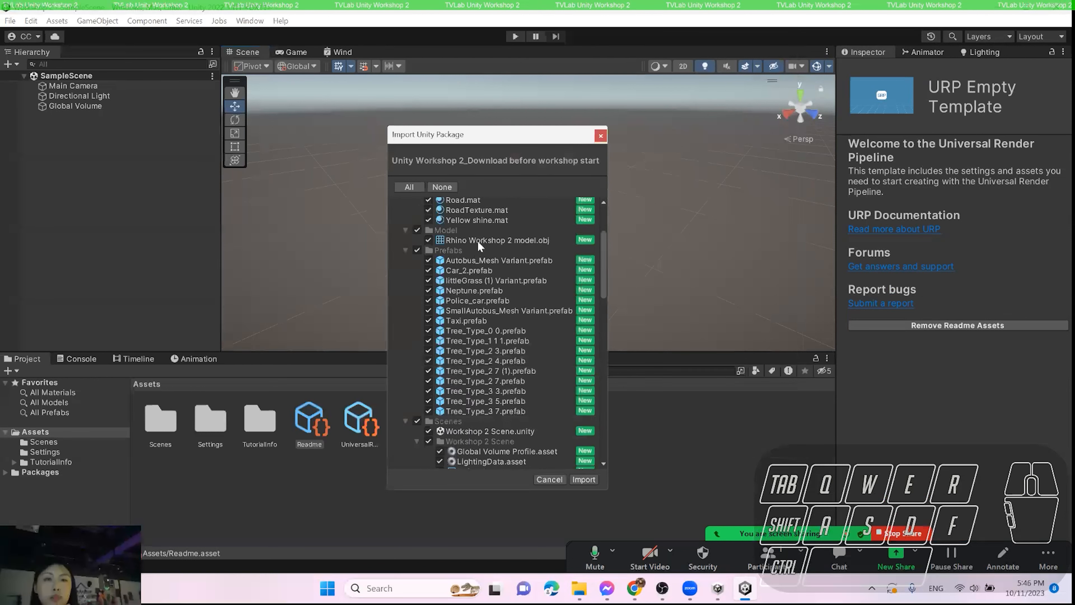
{"action": "scroll", "coordinate": [478, 241], "scroll_direction": "down", "scroll_amount": 8}
{"action": "scroll", "coordinate": [447, 238], "scroll_direction": "down", "scroll_amount": 6}
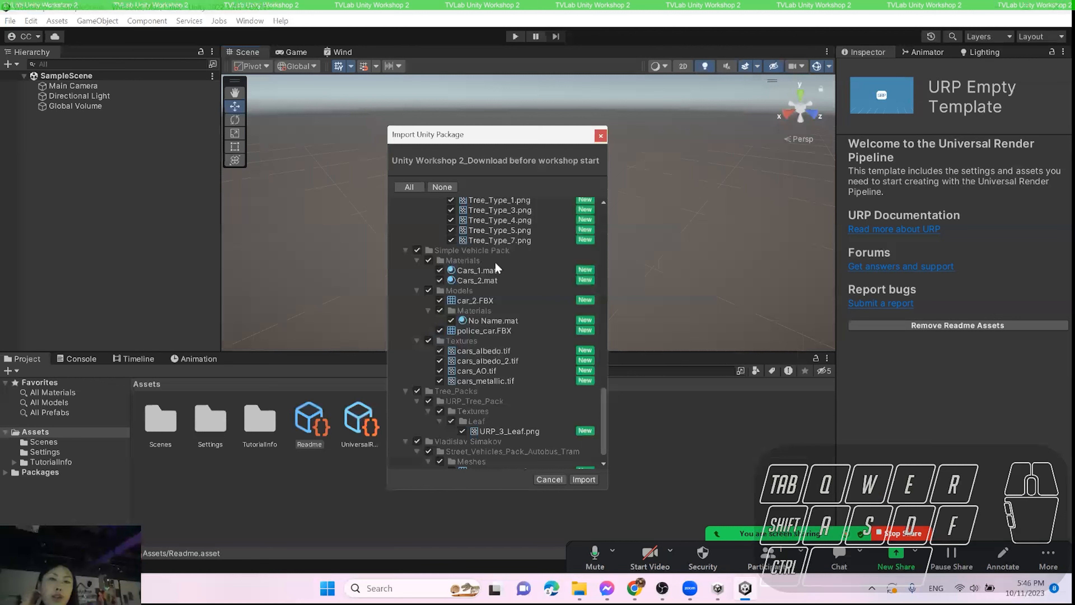
{"action": "scroll", "coordinate": [516, 288], "scroll_direction": "up", "scroll_amount": 5}
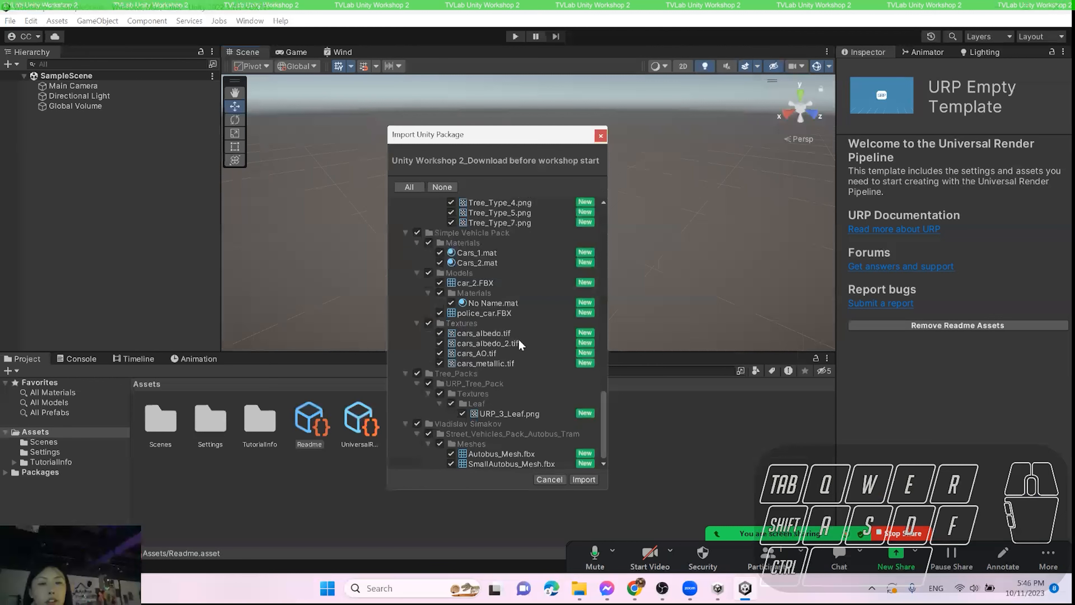
{"action": "scroll", "coordinate": [518, 283], "scroll_direction": "up", "scroll_amount": 3}
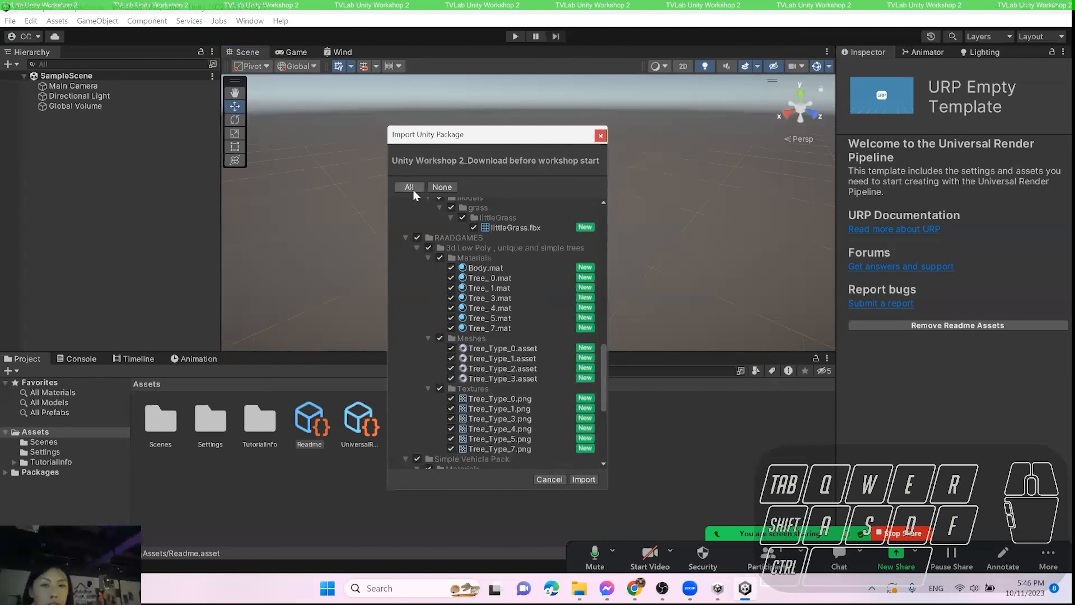
{"action": "left_click", "coordinate": [583, 481]}
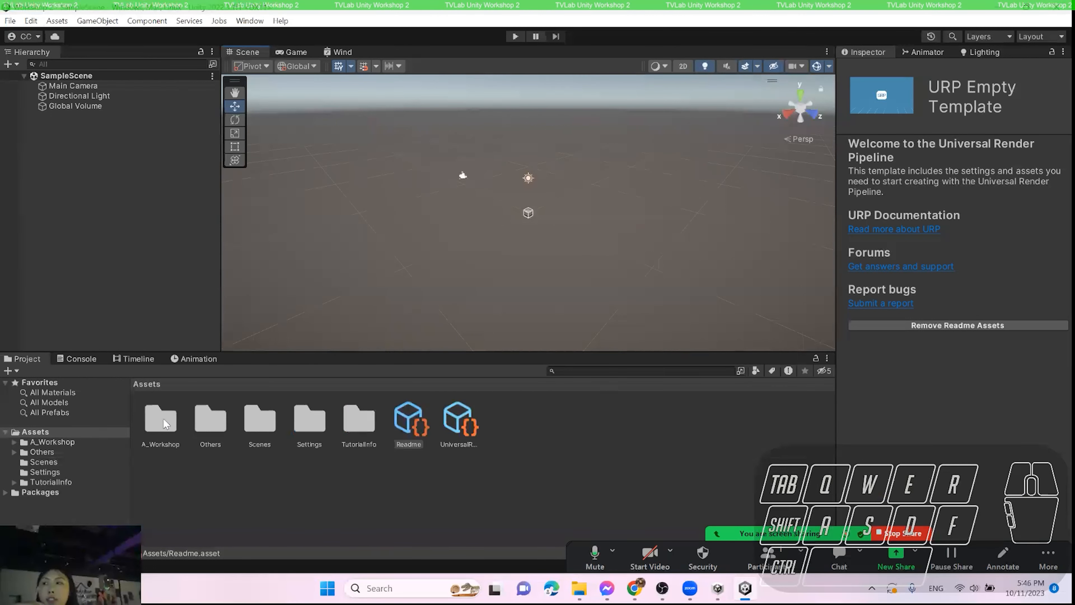
- Go through the imported A_Workshop asset folders and open Workshop 2 Scene from its Scenes folder
{"action": "left_click", "coordinate": [166, 424]}
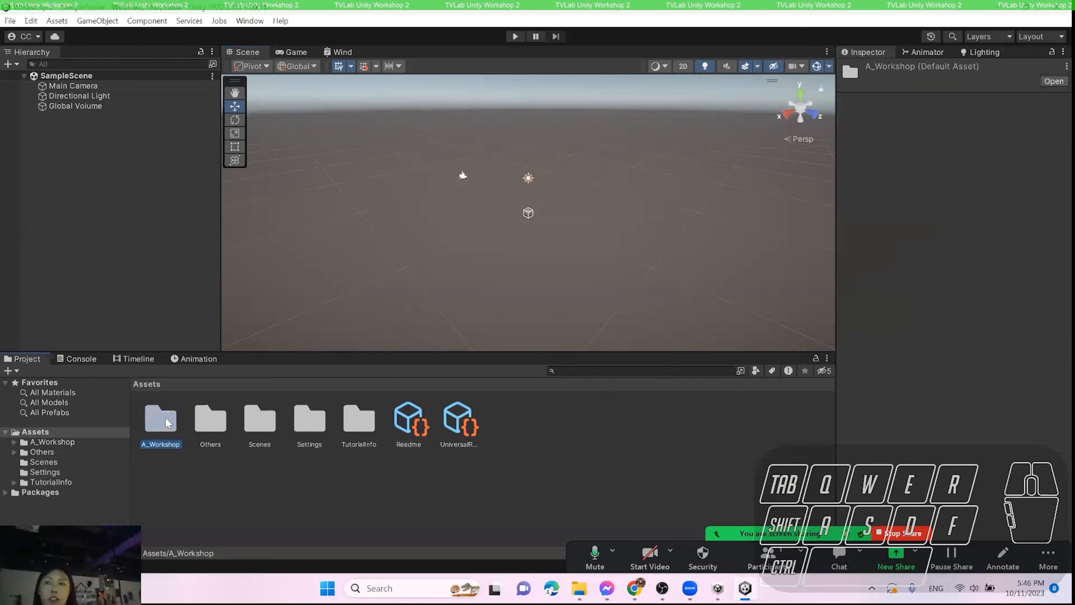
{"action": "double_click", "coordinate": [166, 424]}
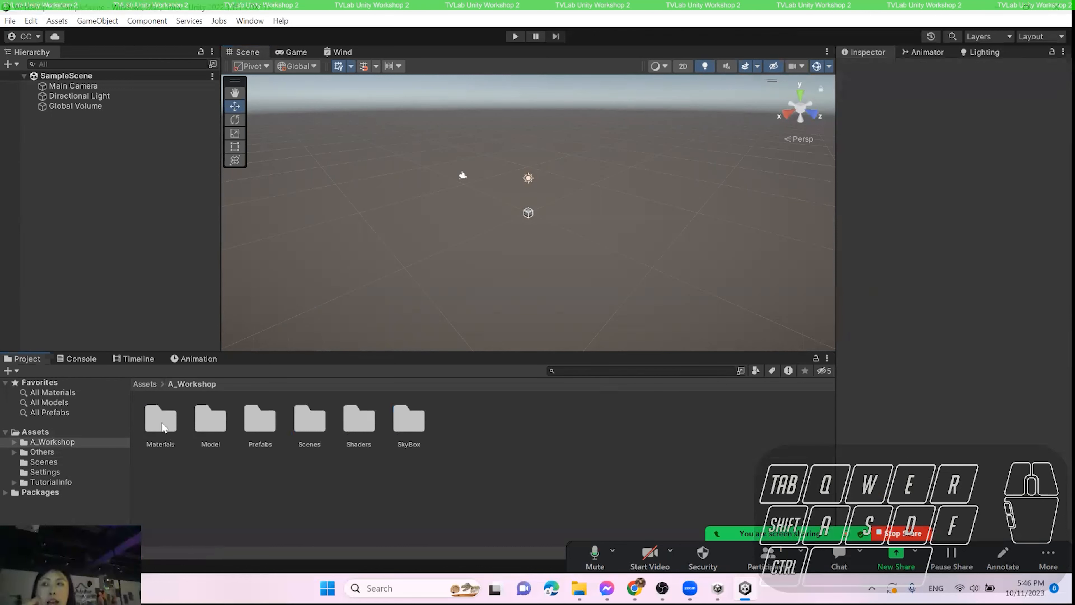
{"action": "left_click", "coordinate": [164, 427]}
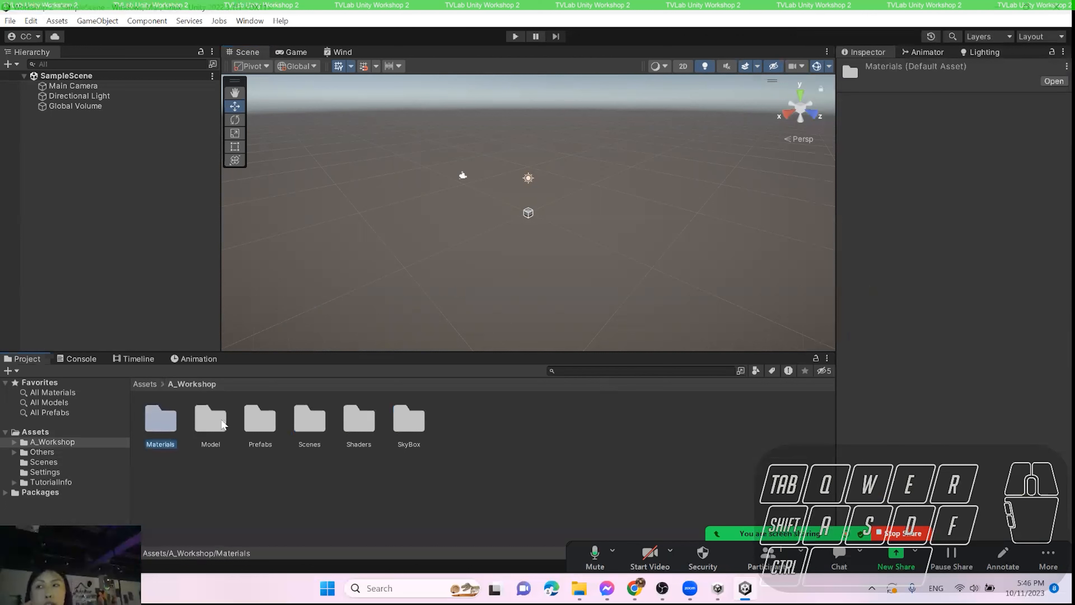
{"action": "left_click", "coordinate": [222, 425]}
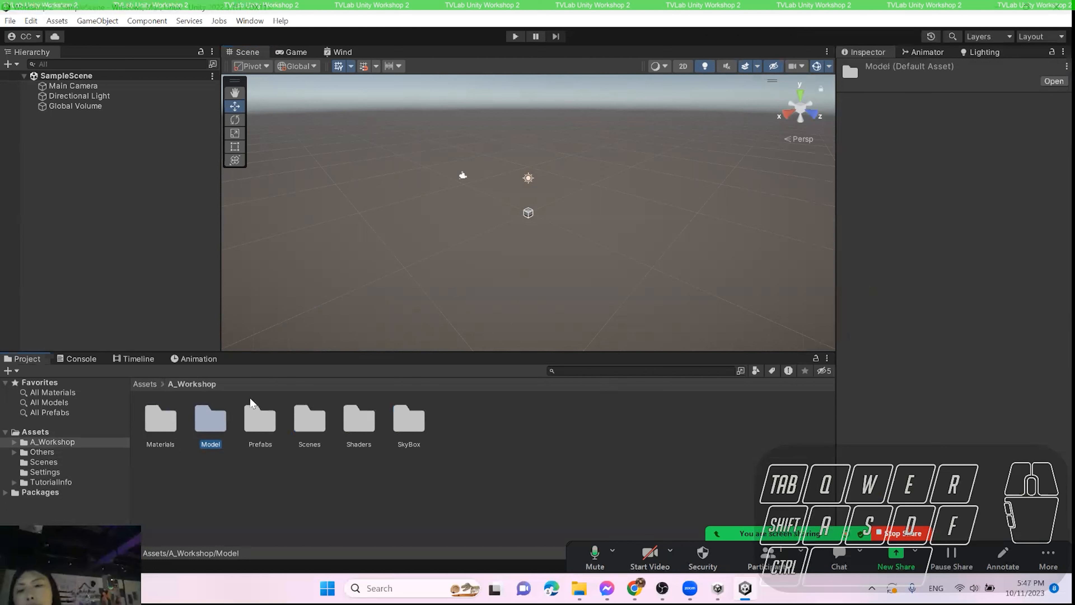
{"action": "left_click", "coordinate": [261, 426]}
{"action": "left_click", "coordinate": [312, 427]}
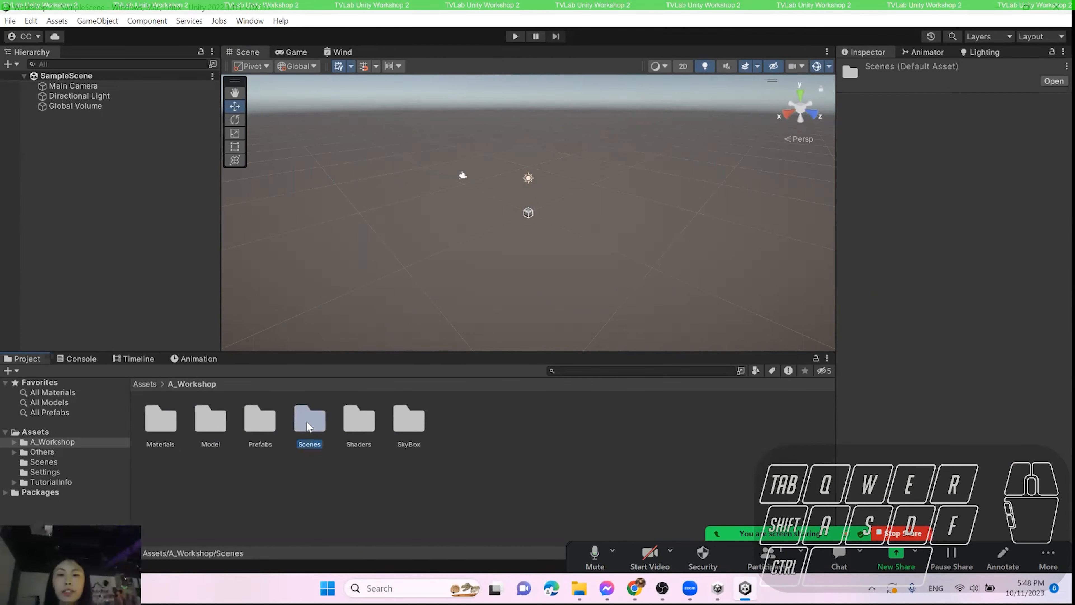
{"action": "double_click", "coordinate": [312, 427]}
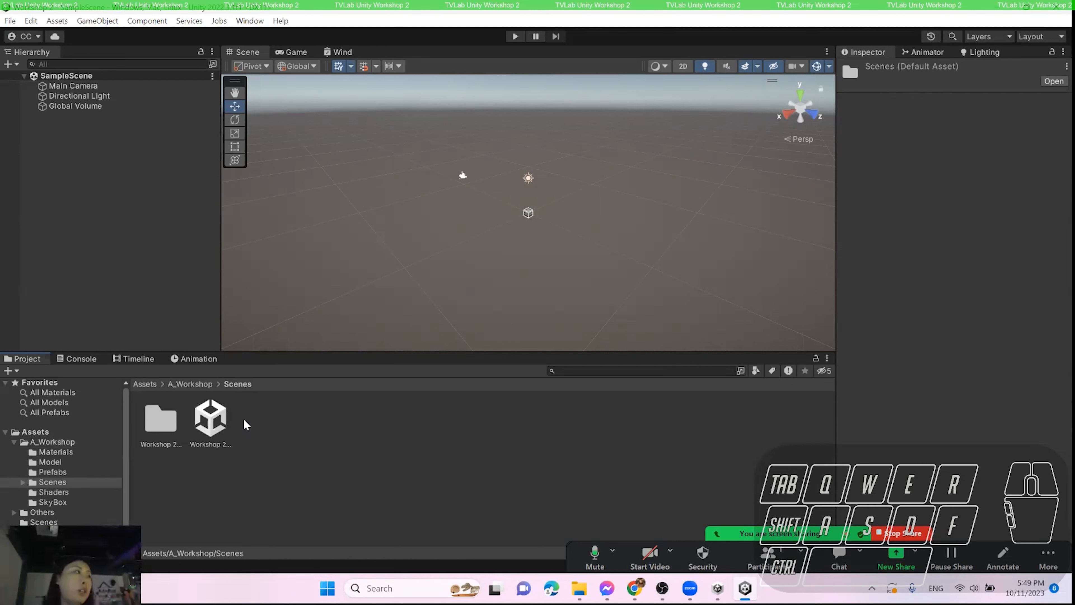
{"action": "double_click", "coordinate": [209, 419]}
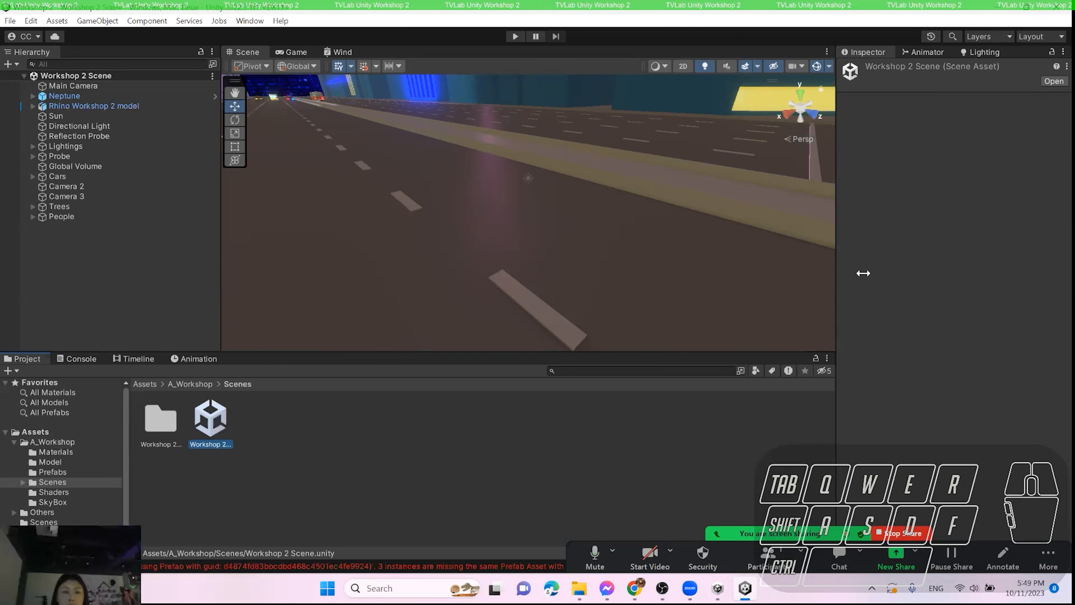
- Enlarge the Scene view by narrowing the Inspector and shrinking the Project area, and look down the street
{"action": "left_click_drag", "start_coordinate": [834, 283], "coordinate": [927, 282]}
{"action": "left_click_drag", "start_coordinate": [745, 353], "coordinate": [740, 479]}
{"action": "scroll", "coordinate": [484, 326], "scroll_direction": "up", "scroll_amount": 2}
{"action": "right_click_drag", "start_coordinate": [484, 326], "coordinate": [499, 178]}
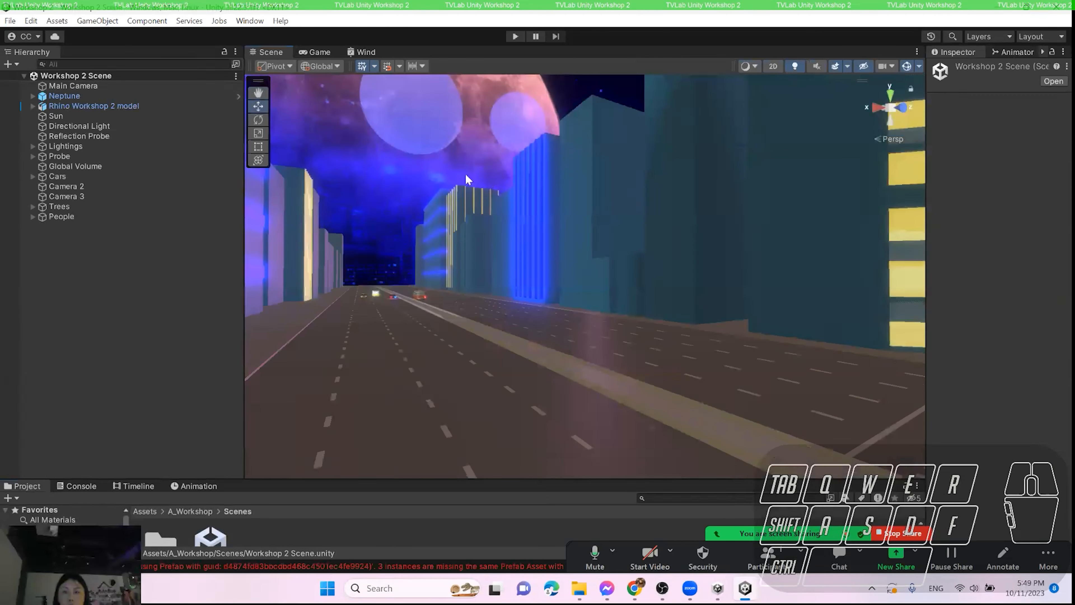
- Align the Scene view to the Main Camera
{"action": "left_click", "coordinate": [93, 88]}
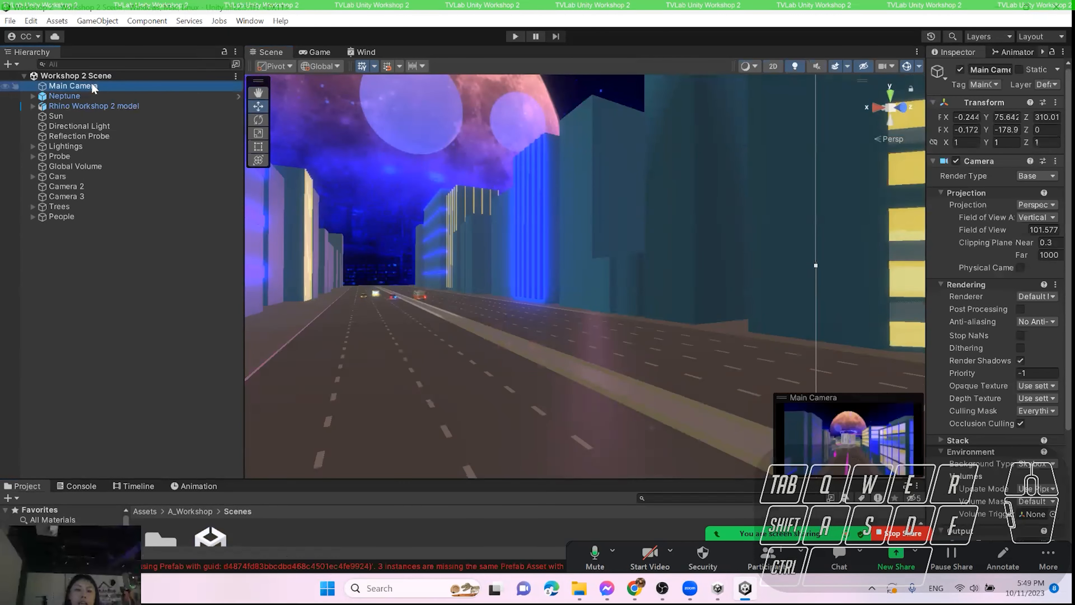
{"action": "right_click", "coordinate": [92, 87]}
{"action": "key", "text": "Escape"}
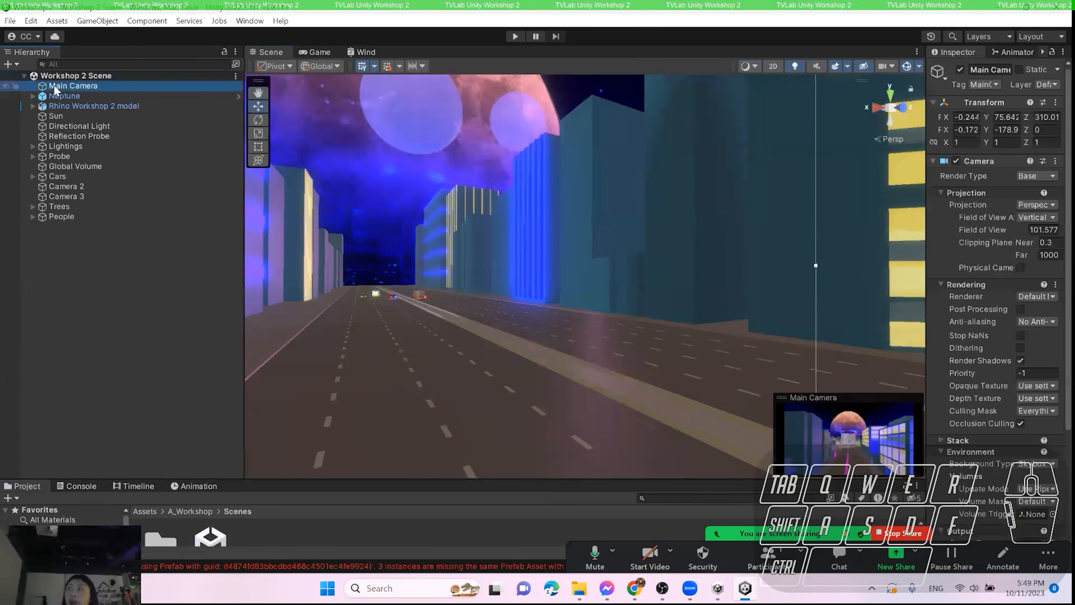
{"action": "right_click", "coordinate": [54, 84]}
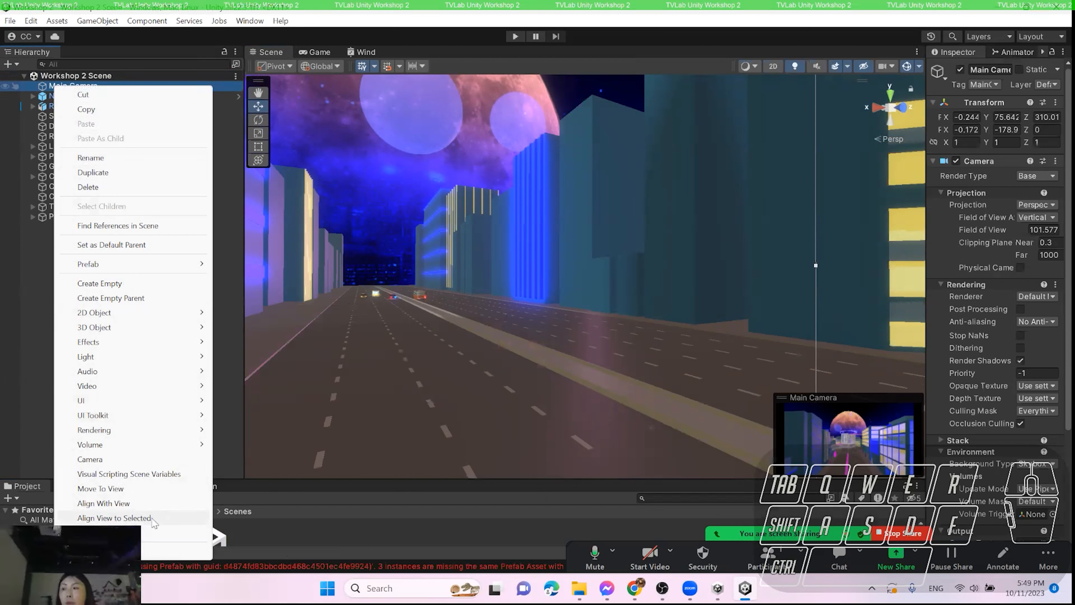
{"action": "left_click", "coordinate": [113, 517]}
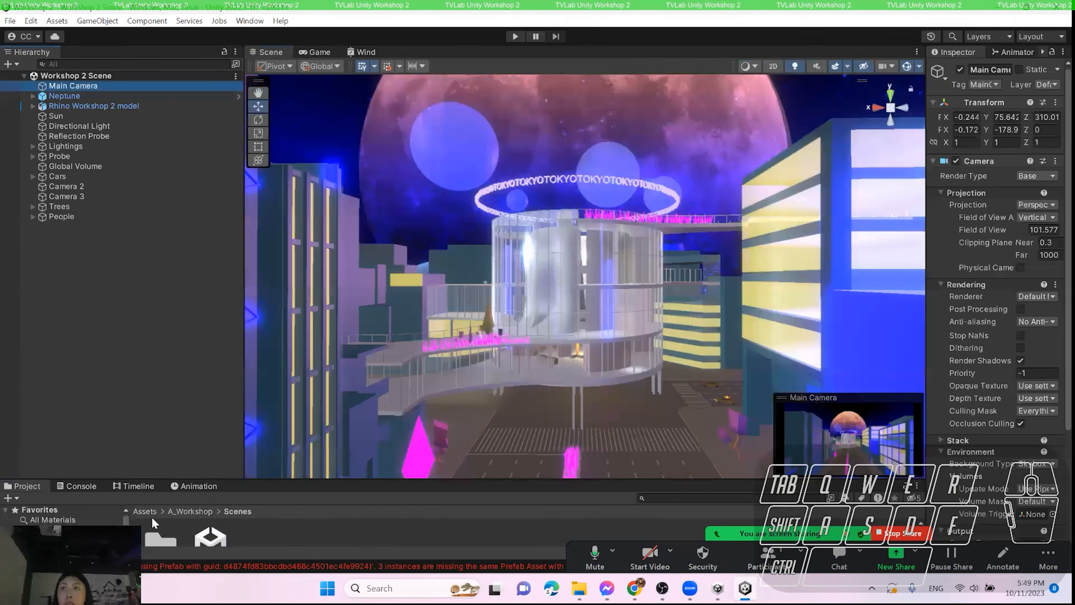
- Delete the Trees, People, Cars and Probe objects from Workshop 2 Scene
{"action": "scroll", "coordinate": [589, 219], "scroll_direction": "down", "scroll_amount": 3}
{"action": "left_click", "coordinate": [121, 208]}
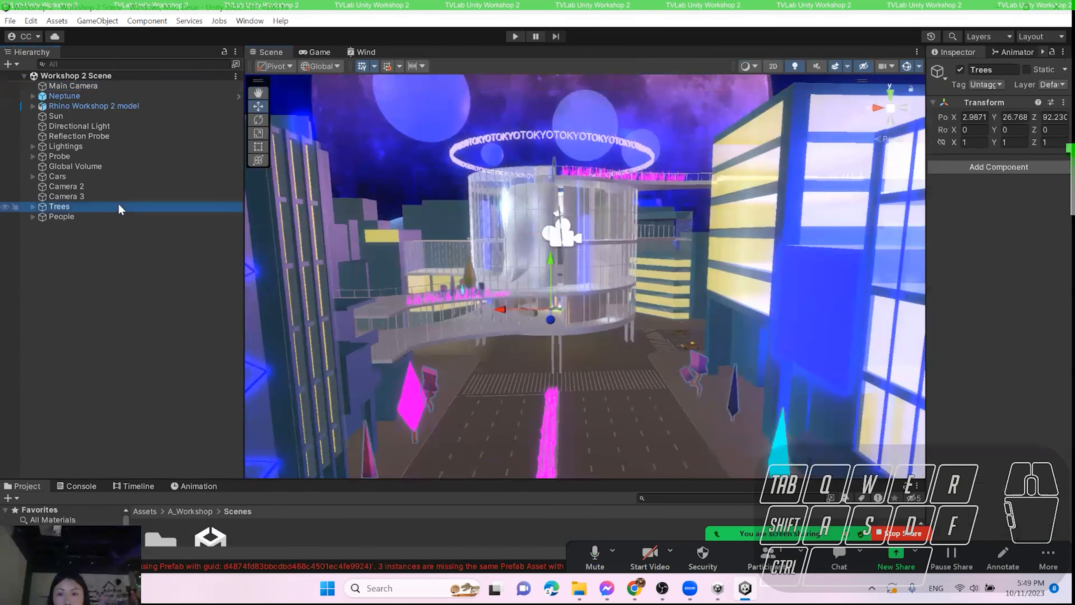
{"action": "key", "text": "Delete"}
{"action": "left_click", "coordinate": [69, 208]}
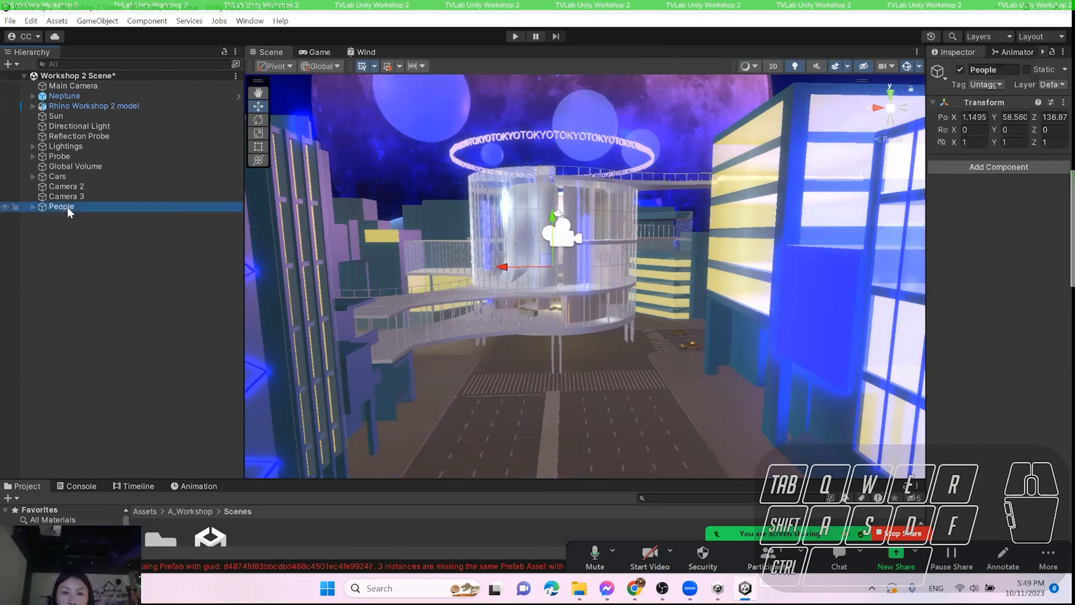
{"action": "key", "text": "Delete"}
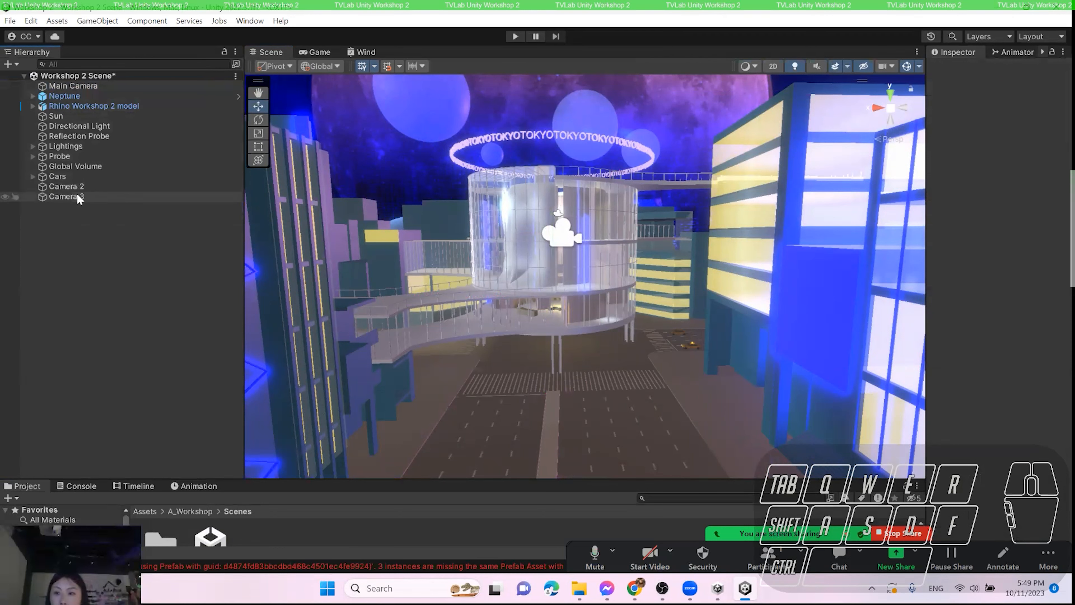
{"action": "left_click", "coordinate": [72, 177]}
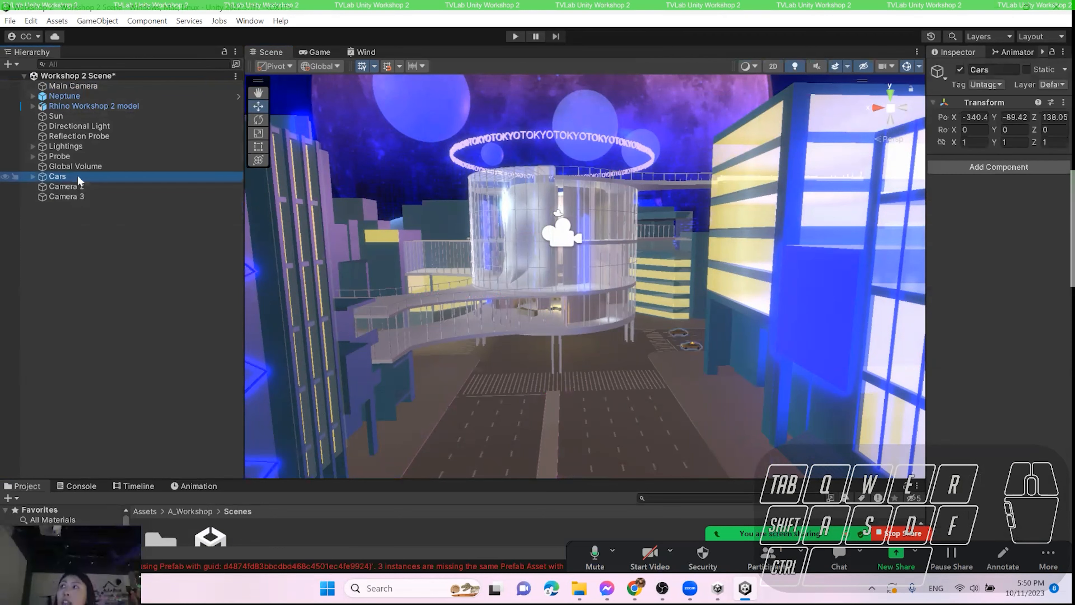
{"action": "key", "text": "Delete"}
{"action": "left_click", "coordinate": [85, 157]}
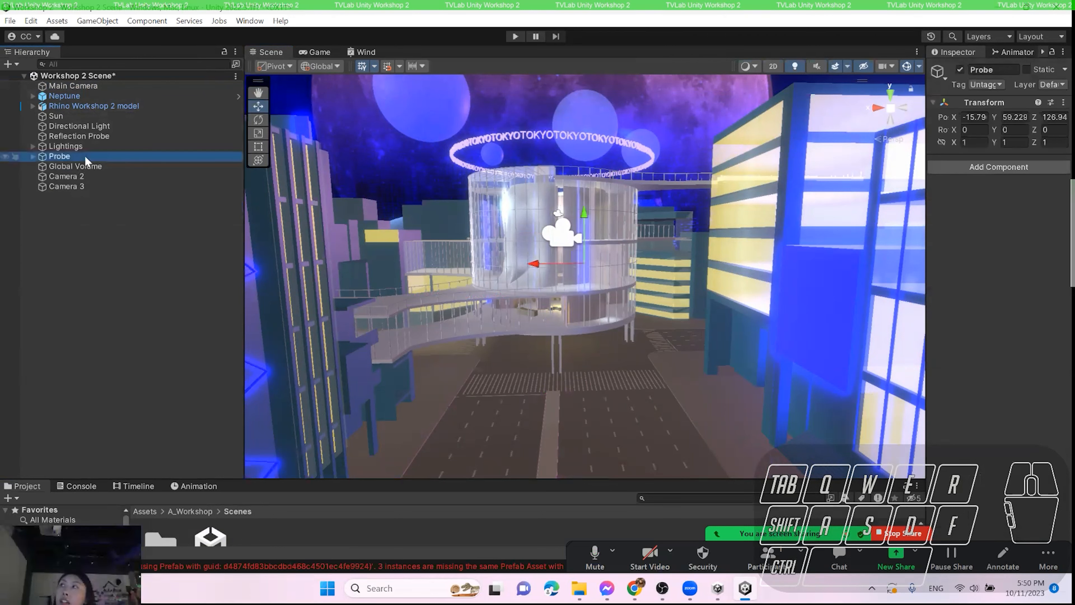
{"action": "key", "text": "Delete"}
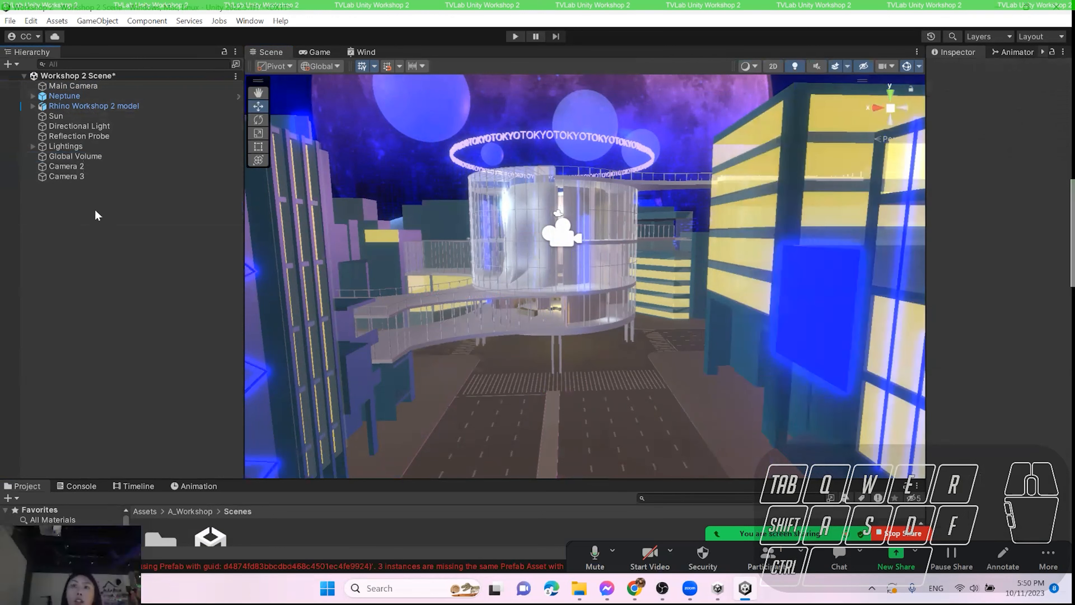
- Open the Lighting window and display the scene's Environment settings
{"action": "right_click_drag", "start_coordinate": [493, 253], "coordinate": [551, 276]}
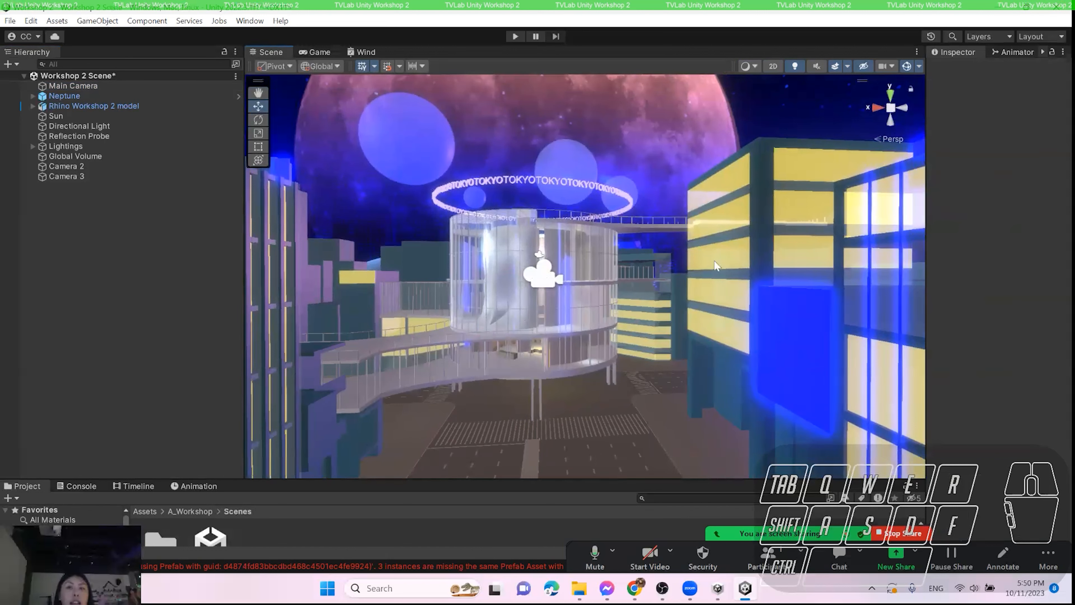
{"action": "left_click_drag", "start_coordinate": [246, 232], "coordinate": [199, 232]}
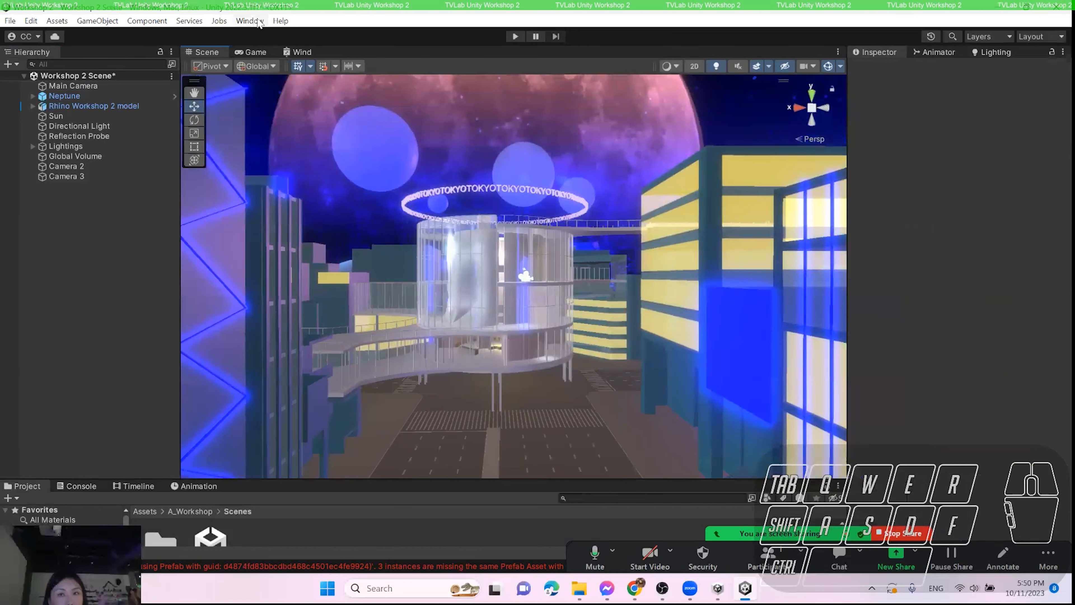
{"action": "left_click", "coordinate": [256, 21]}
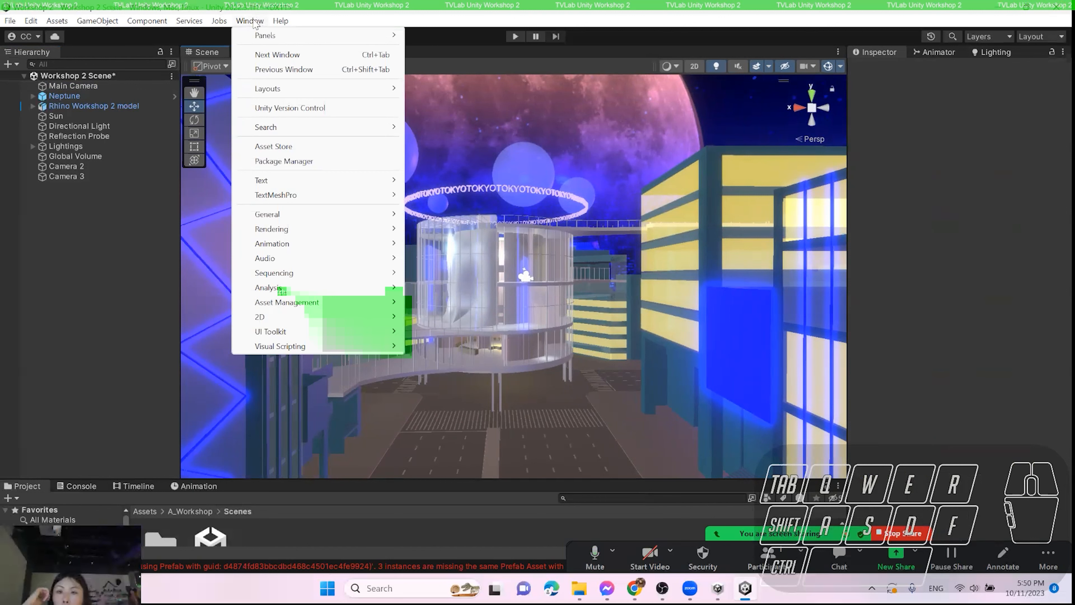
{"action": "mouse_move", "coordinate": [363, 236]}
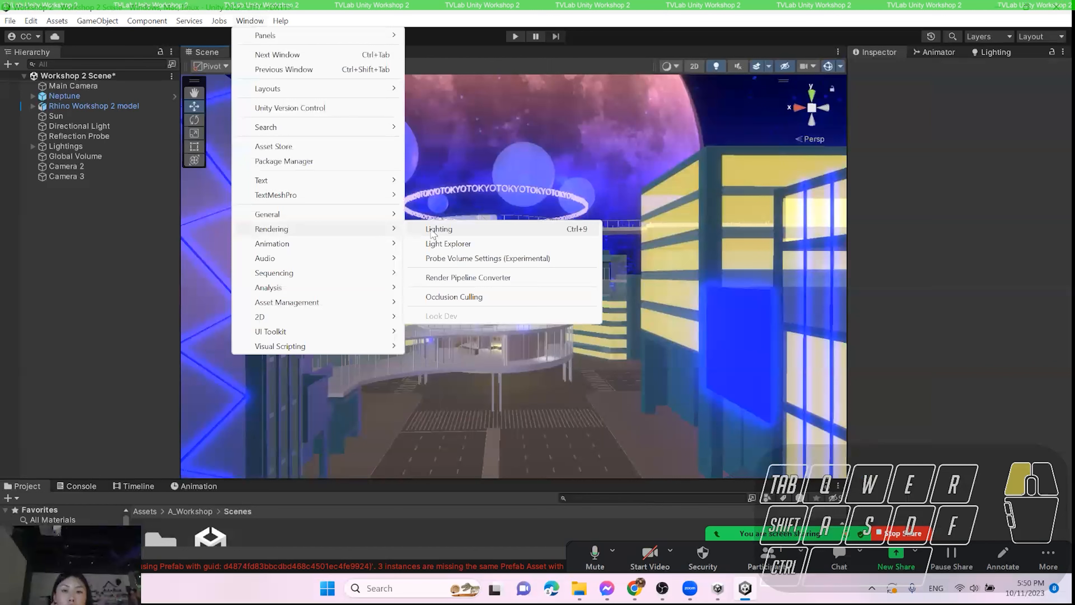
{"action": "left_click", "coordinate": [432, 233]}
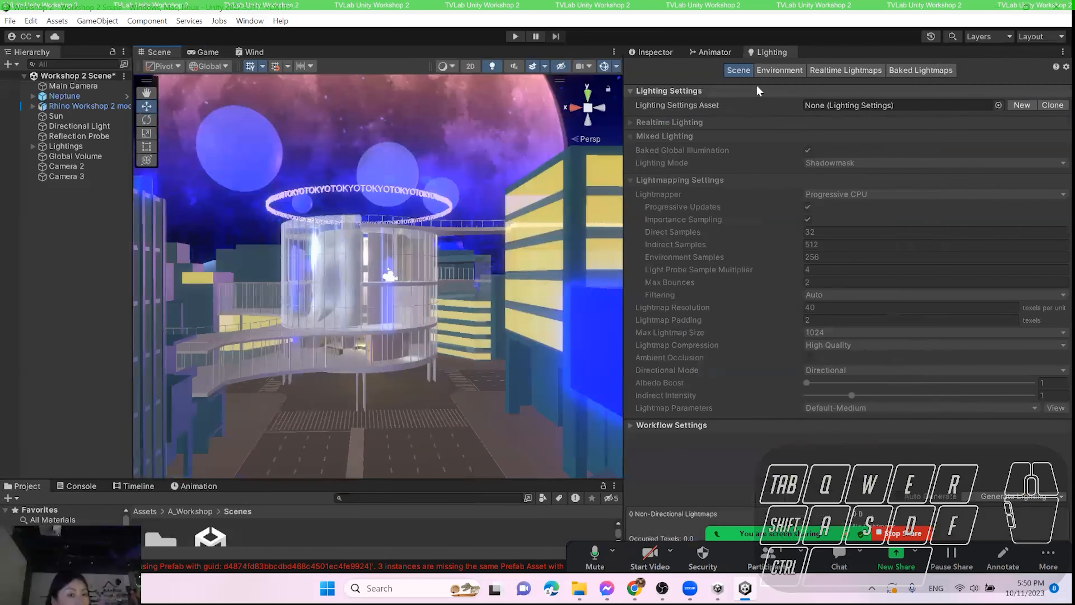
{"action": "left_click", "coordinate": [765, 69]}
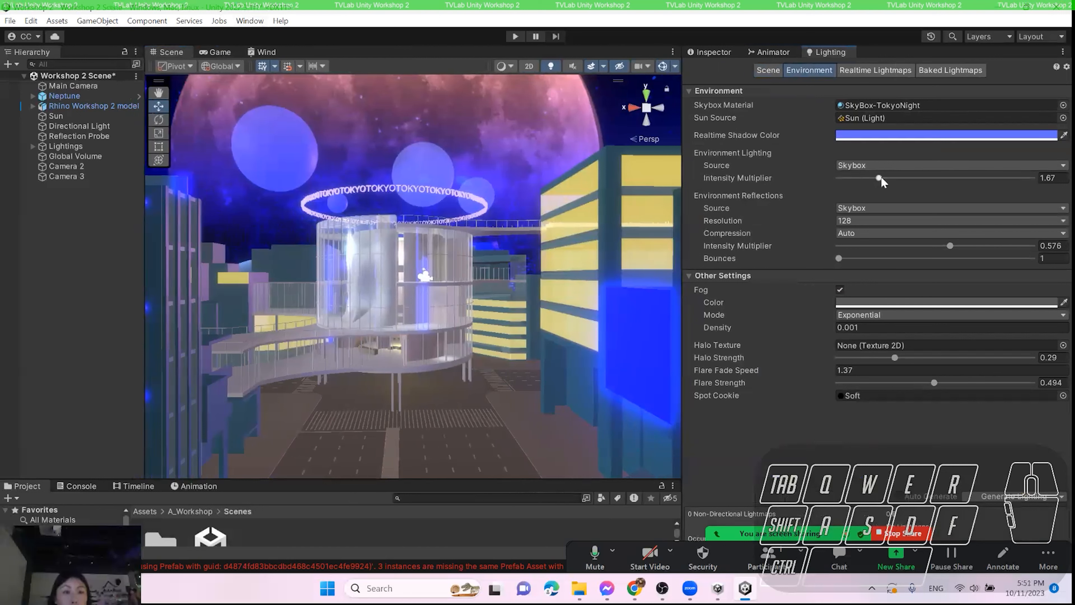
- Set the environment lighting Intensity Multiplier to 1.48 after trying 3.25, and locate the SkyBox-TokyoNight material in the enlarged Project area
{"action": "left_click_drag", "start_coordinate": [880, 177], "coordinate": [917, 178]}
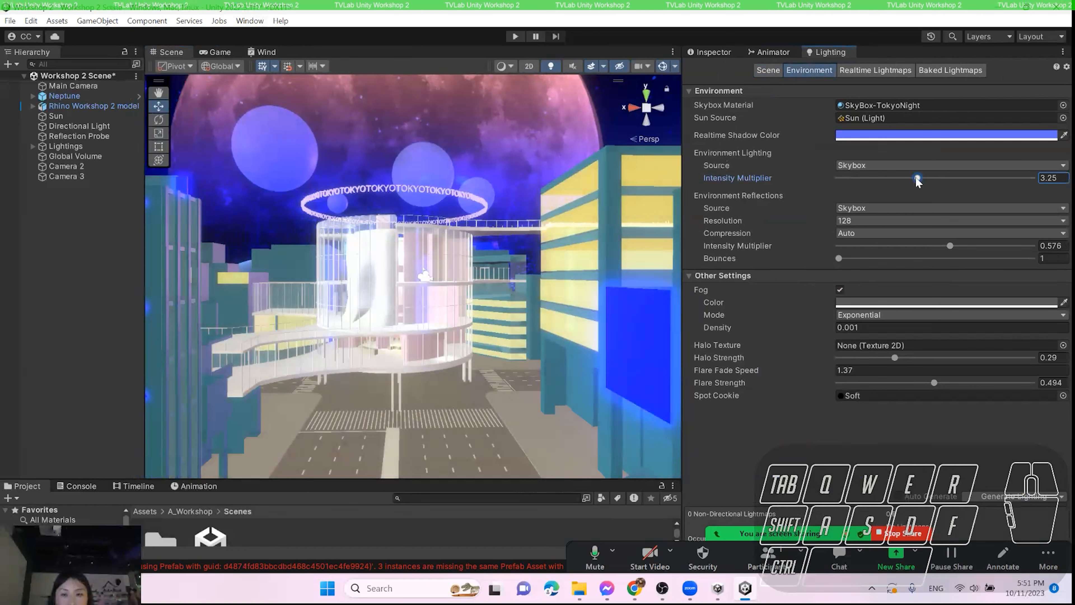
{"action": "left_click_drag", "start_coordinate": [917, 178], "coordinate": [874, 178]}
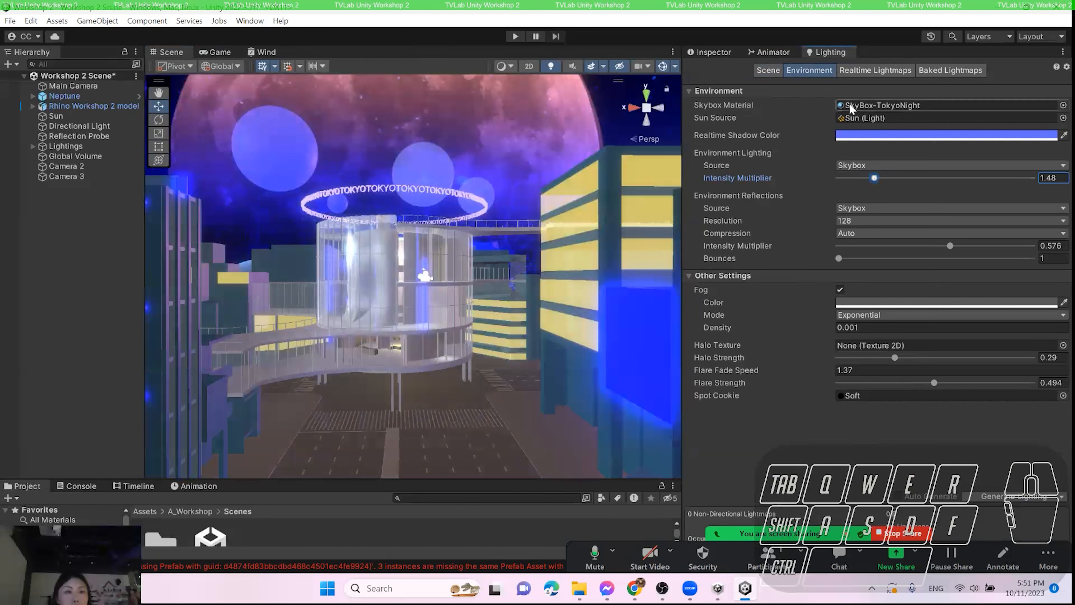
{"action": "left_click", "coordinate": [890, 105]}
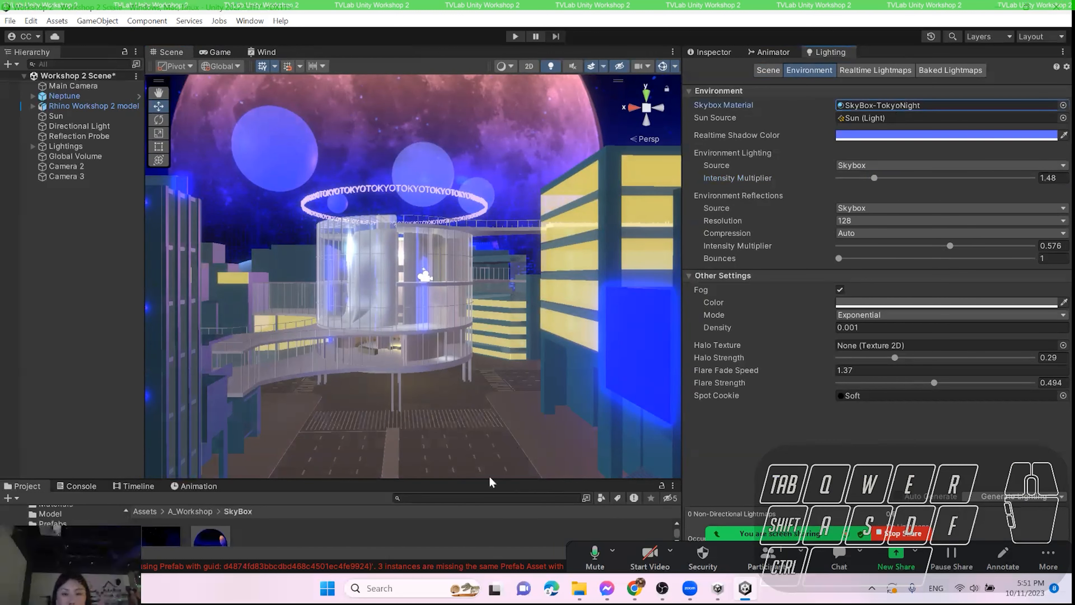
{"action": "left_click_drag", "start_coordinate": [490, 479], "coordinate": [292, 365]}
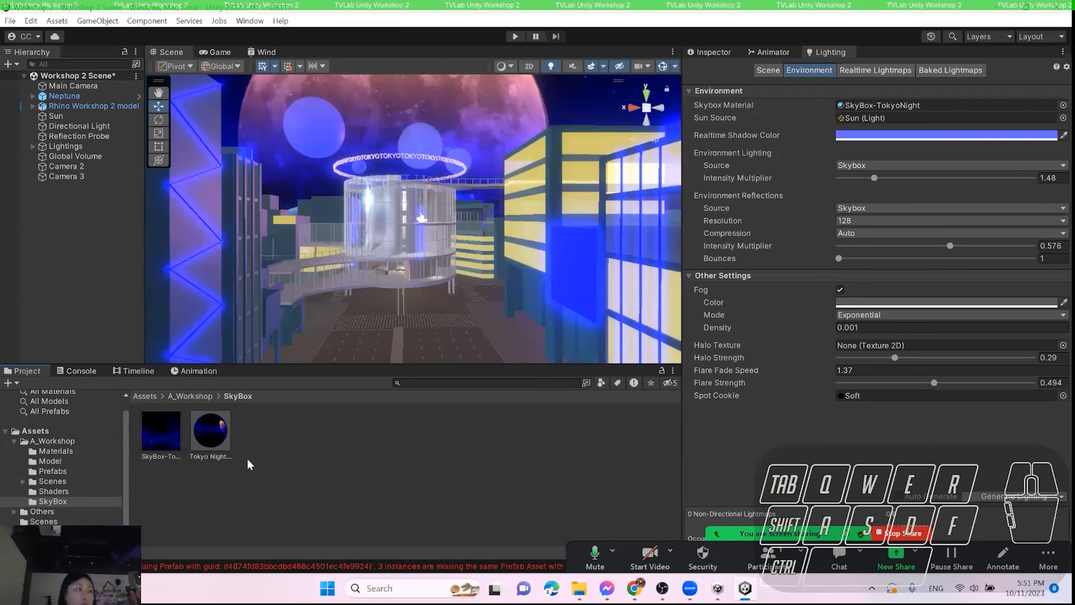
- Switch to Chrome, view the Unity Skybox DIY tutorial in the Workshop 2 Notion pages, and return to Unity
{"action": "mouse_move", "coordinate": [633, 593]}
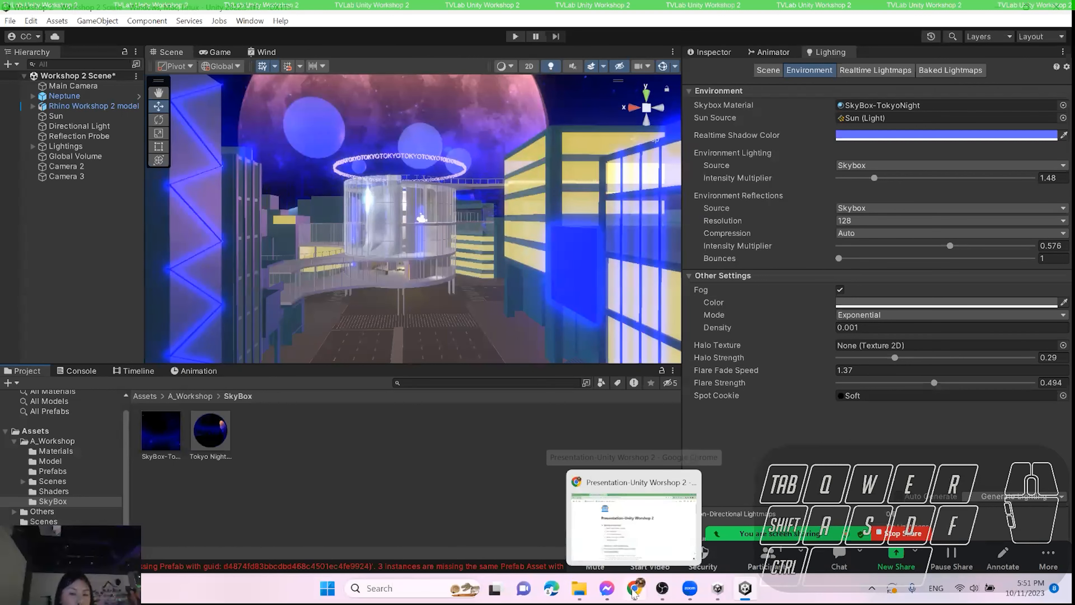
{"action": "left_click", "coordinate": [633, 593]}
{"action": "scroll", "coordinate": [360, 203], "scroll_direction": "down", "scroll_amount": 5}
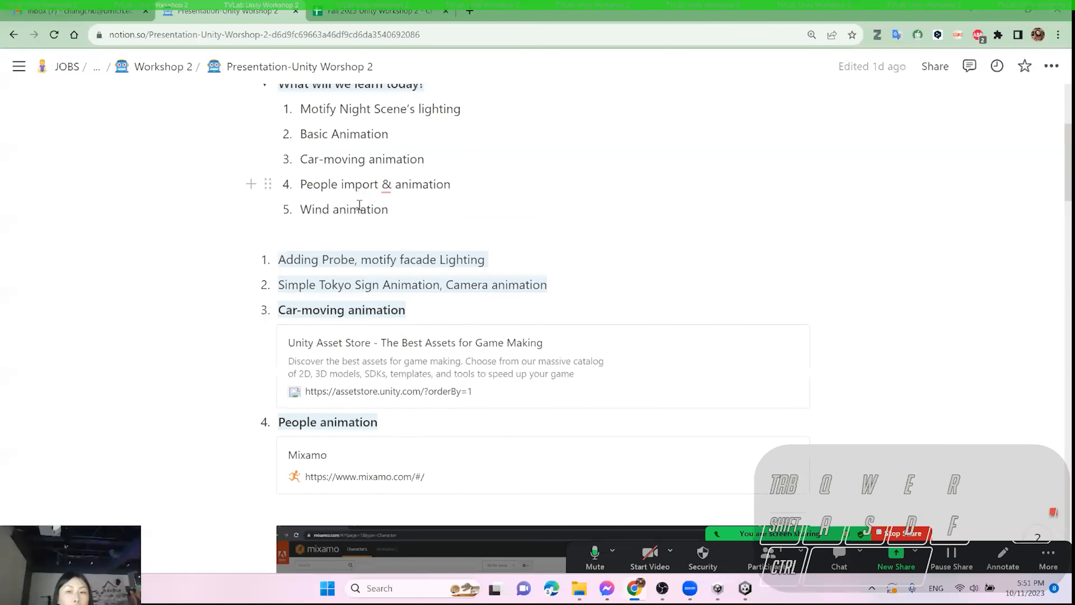
{"action": "left_click", "coordinate": [156, 61]}
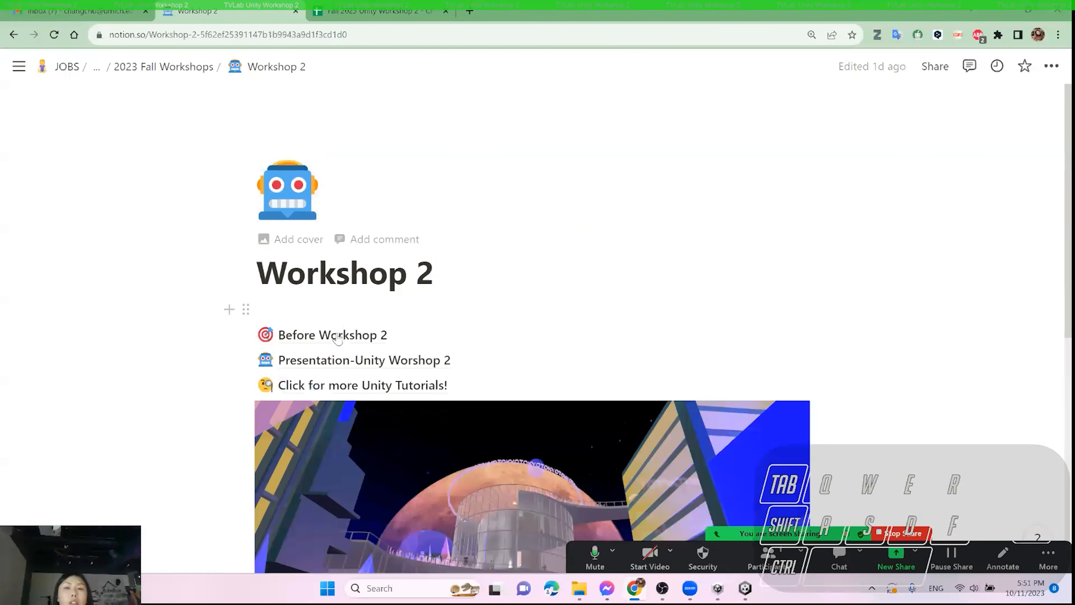
{"action": "left_click", "coordinate": [358, 379]}
{"action": "scroll", "coordinate": [521, 307], "scroll_direction": "down", "scroll_amount": 4}
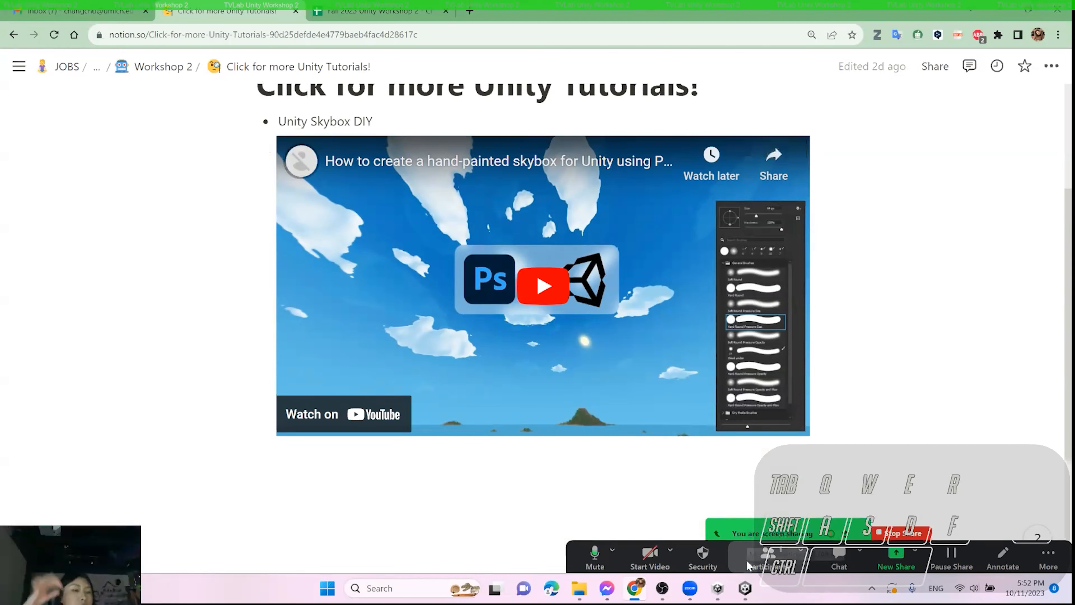
{"action": "left_click", "coordinate": [744, 587]}
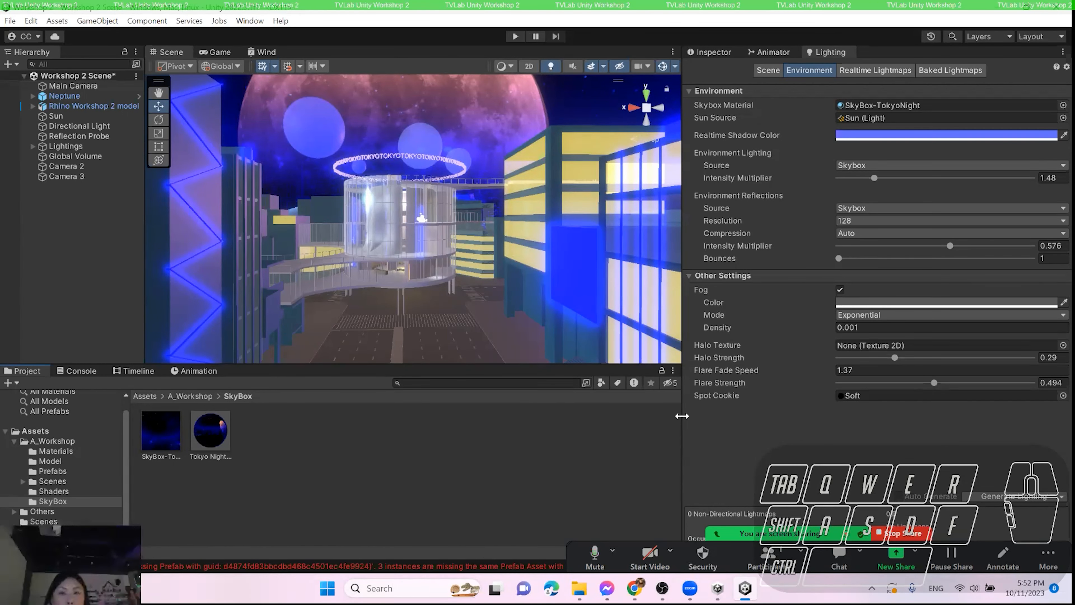
- Set the environment lighting Intensity Multiplier to 1.64, and turn Fog off and on again to compare the scene
{"action": "left_click_drag", "start_coordinate": [618, 364], "coordinate": [618, 404]}
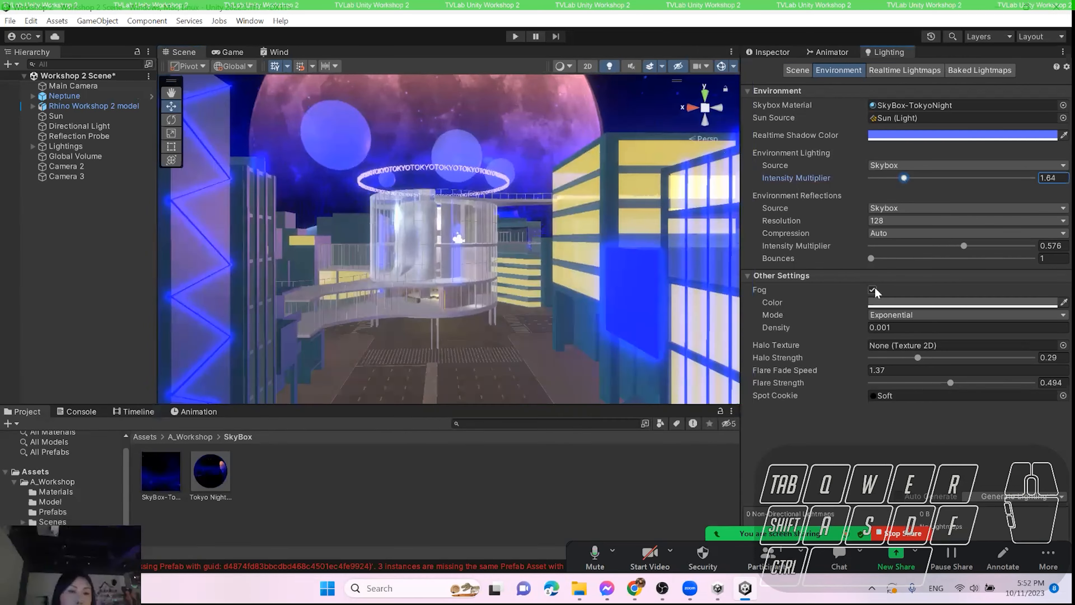
{"action": "left_click", "coordinate": [872, 290]}
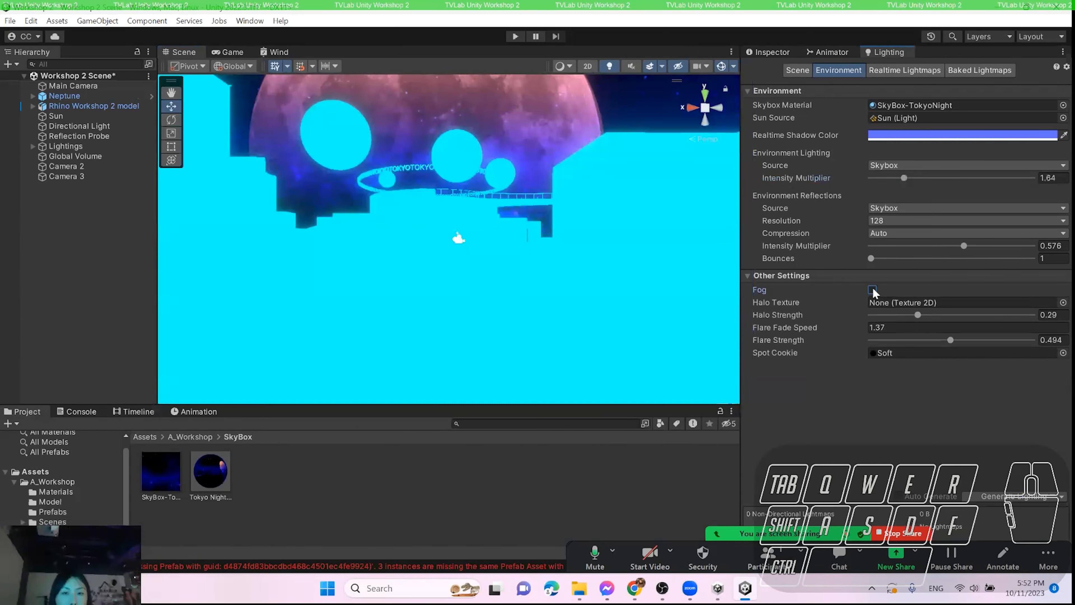
{"action": "left_click", "coordinate": [873, 291]}
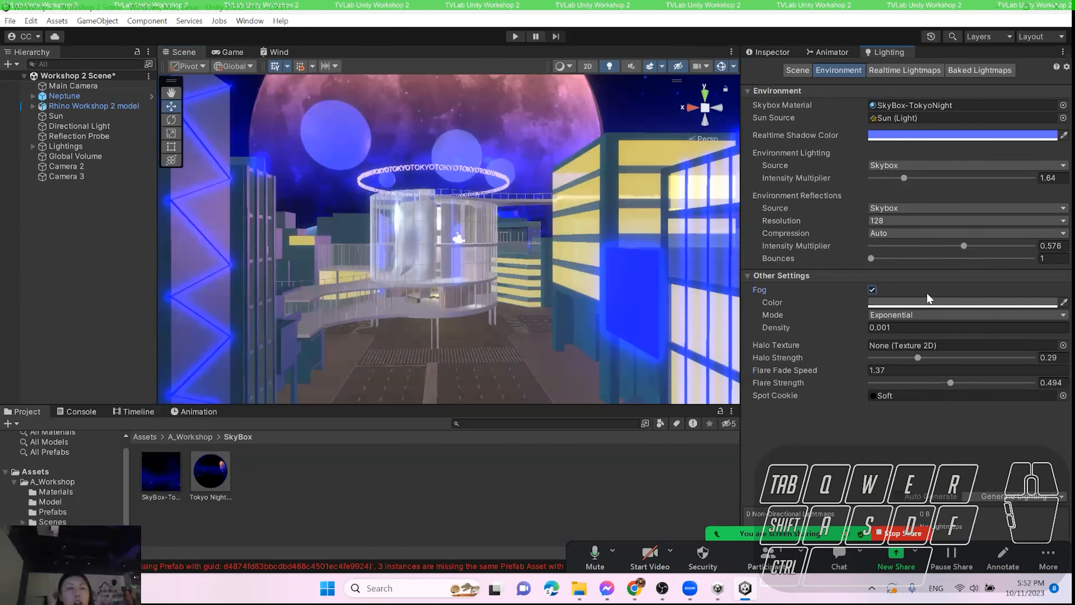
- Change the Fog color to a medium blue
{"action": "left_click", "coordinate": [907, 305]}
{"action": "left_click", "coordinate": [941, 414]}
{"action": "left_click_drag", "start_coordinate": [981, 346], "coordinate": [948, 324]}
{"action": "left_click", "coordinate": [992, 358]}
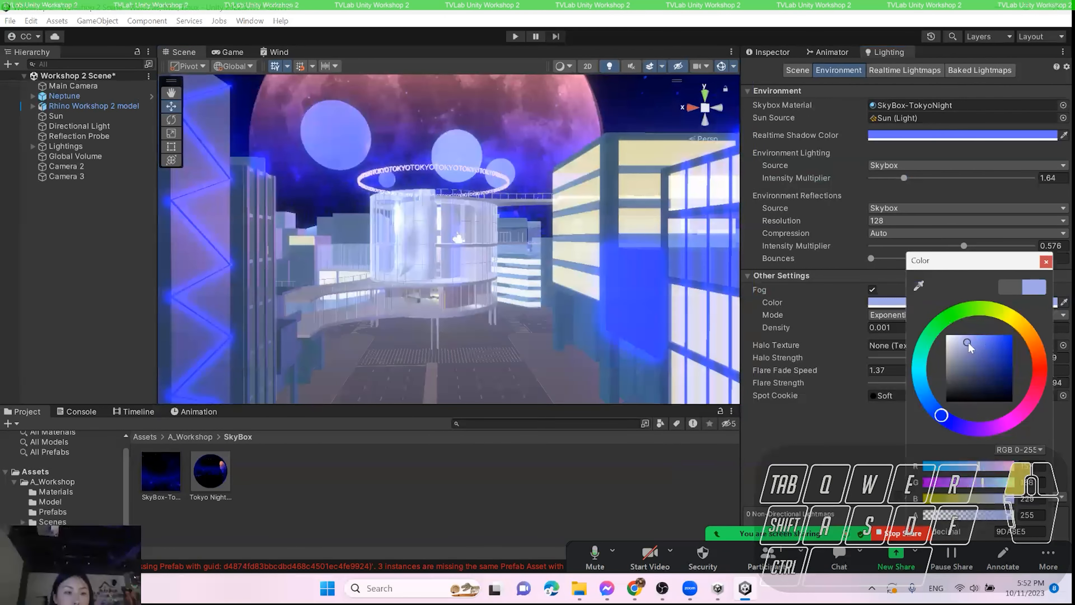
{"action": "mouse_move", "coordinate": [992, 358]}
{"action": "left_mouse_down"}
{"action": "mouse_move", "coordinate": [999, 369]}
{"action": "mouse_move", "coordinate": [984, 361]}
{"action": "mouse_move", "coordinate": [991, 349]}
{"action": "left_mouse_up"}
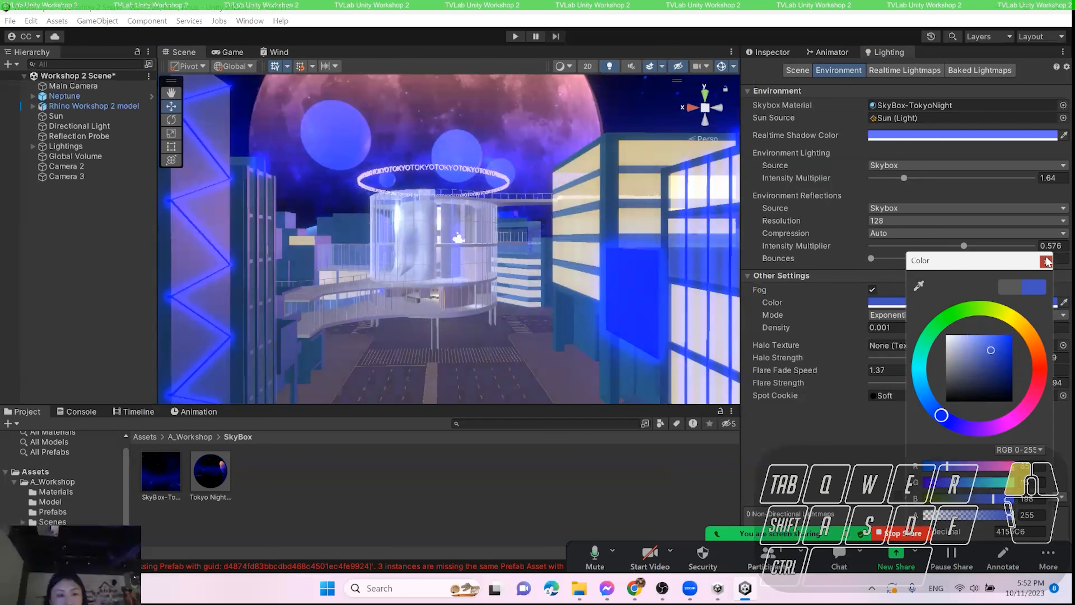
{"action": "left_click", "coordinate": [1043, 261]}
- Set the Halo Strength to 0.295 and enlarge the Scene view by narrowing the Lighting panel and shrinking the Project area
{"action": "scroll", "coordinate": [655, 288], "scroll_direction": "down", "scroll_amount": 2}
{"action": "right_click_drag", "start_coordinate": [654, 291], "coordinate": [639, 293]}
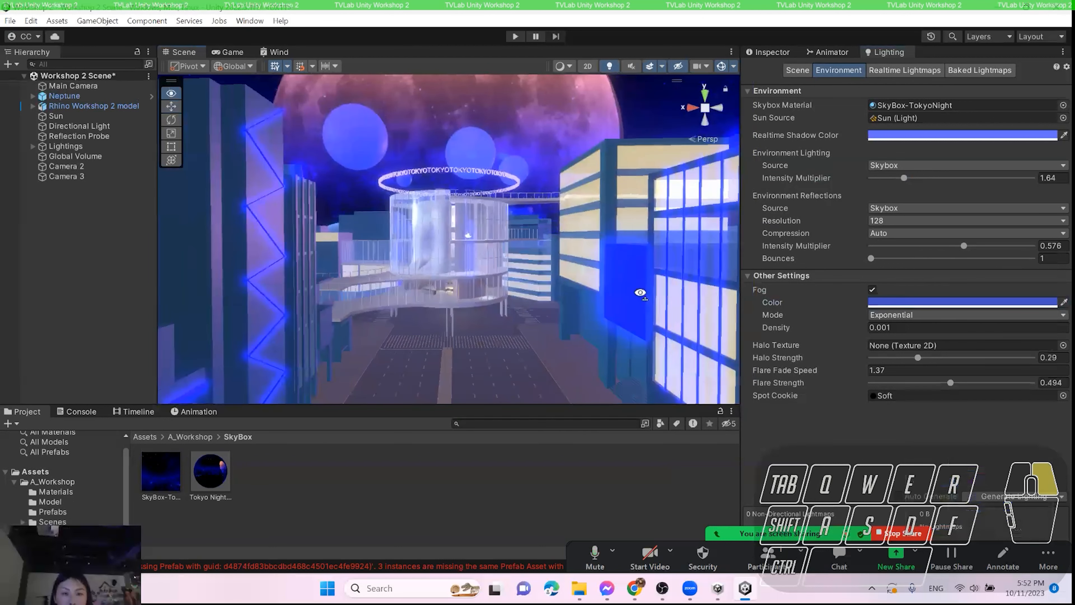
{"action": "left_click_drag", "start_coordinate": [739, 296], "coordinate": [782, 302]}
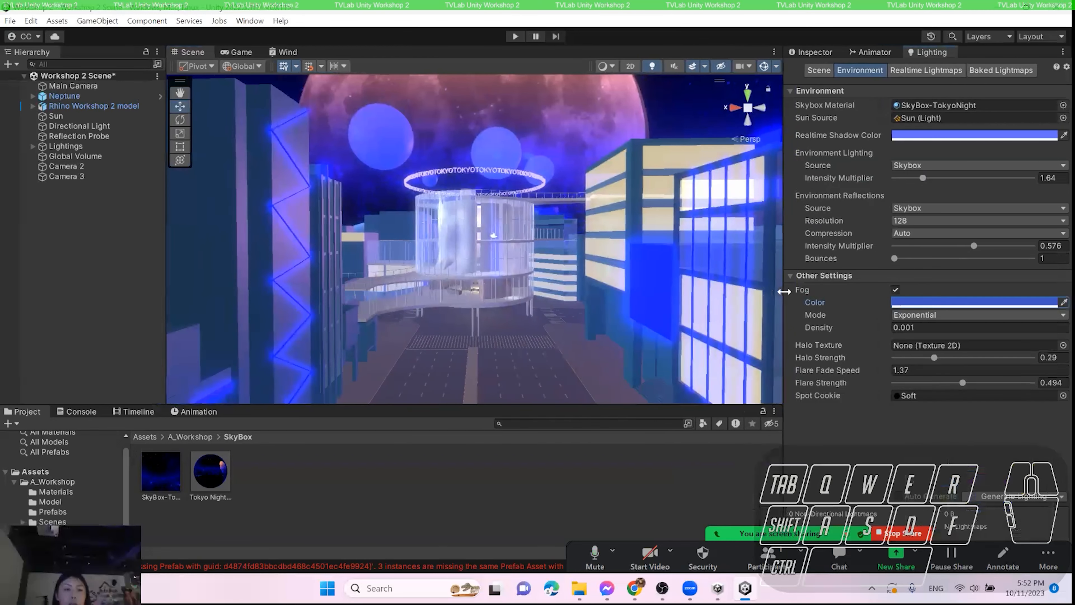
{"action": "mouse_move", "coordinate": [933, 356]}
{"action": "left_mouse_down"}
{"action": "mouse_move", "coordinate": [892, 359]}
{"action": "mouse_move", "coordinate": [934, 358]}
{"action": "left_mouse_up"}
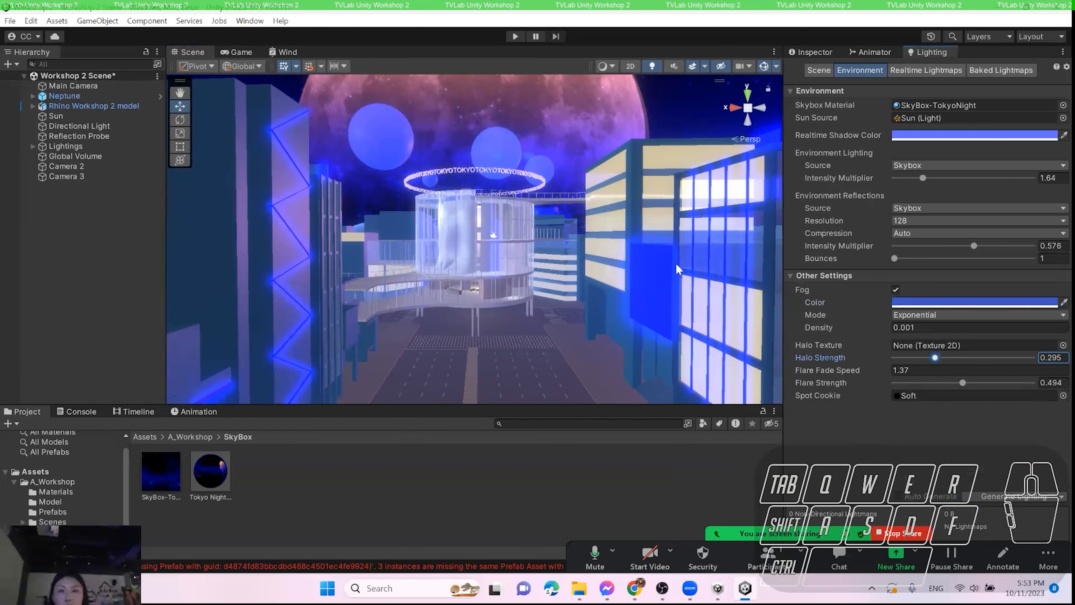
{"action": "scroll", "coordinate": [503, 244], "scroll_direction": "up", "scroll_amount": 2}
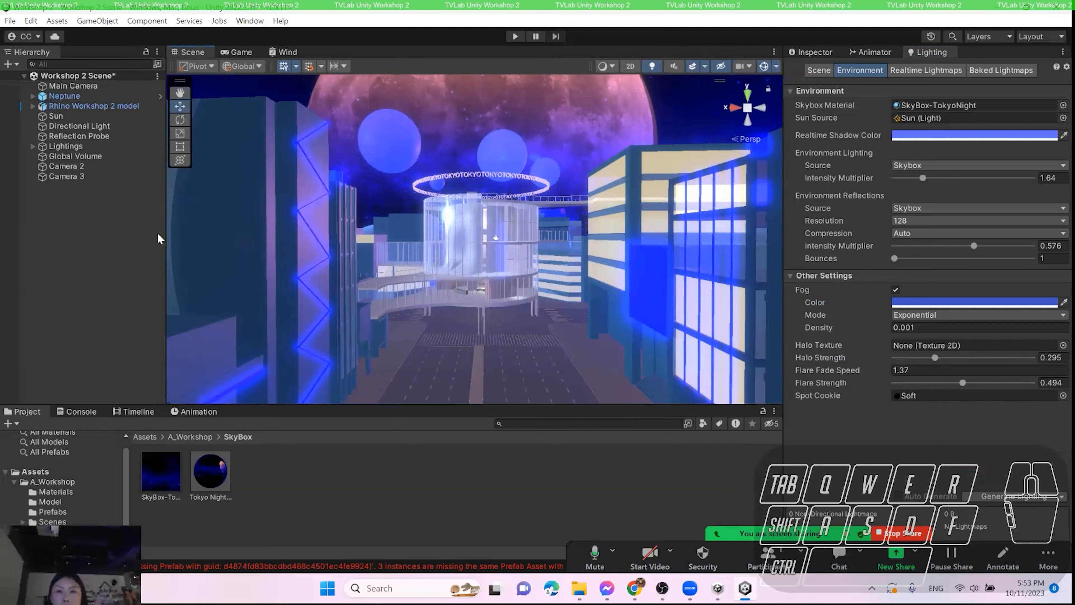
{"action": "left_click_drag", "start_coordinate": [165, 233], "coordinate": [155, 233]}
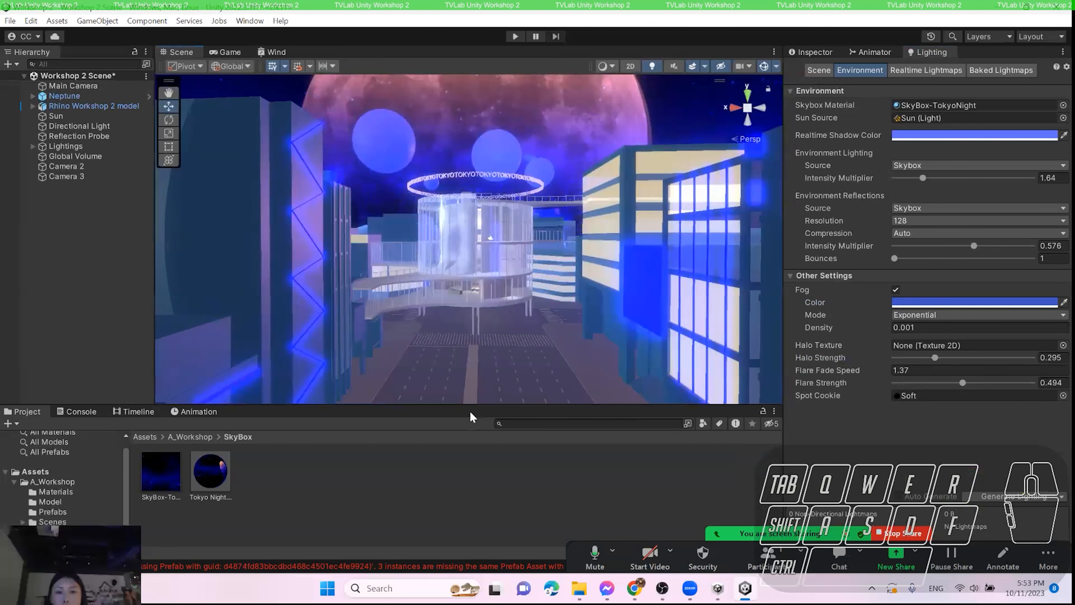
{"action": "left_click_drag", "start_coordinate": [469, 404], "coordinate": [469, 448]}
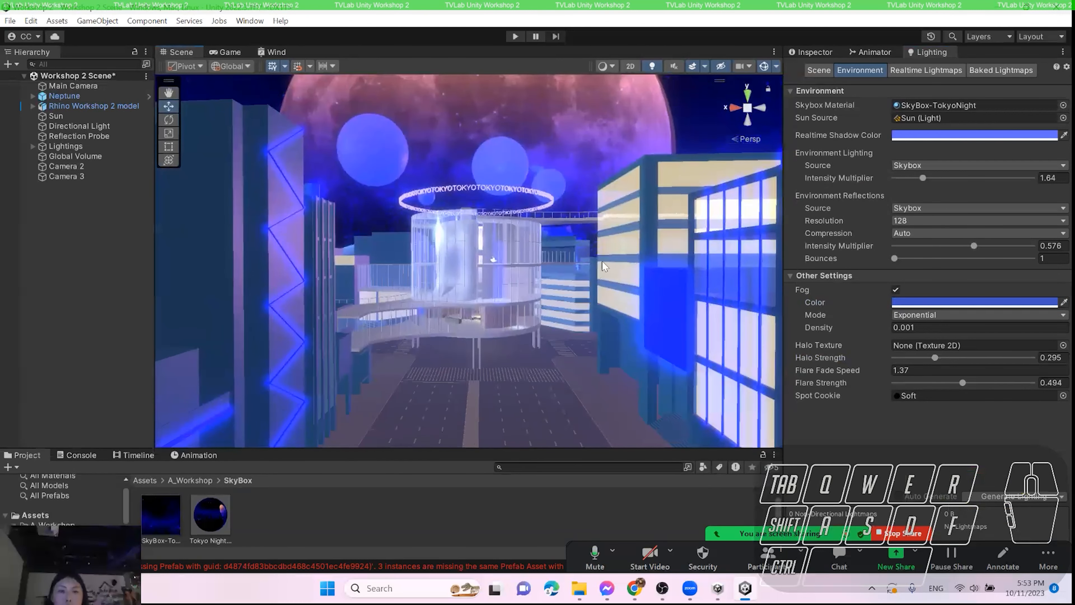
{"action": "left_click_drag", "start_coordinate": [783, 280], "coordinate": [831, 284]}
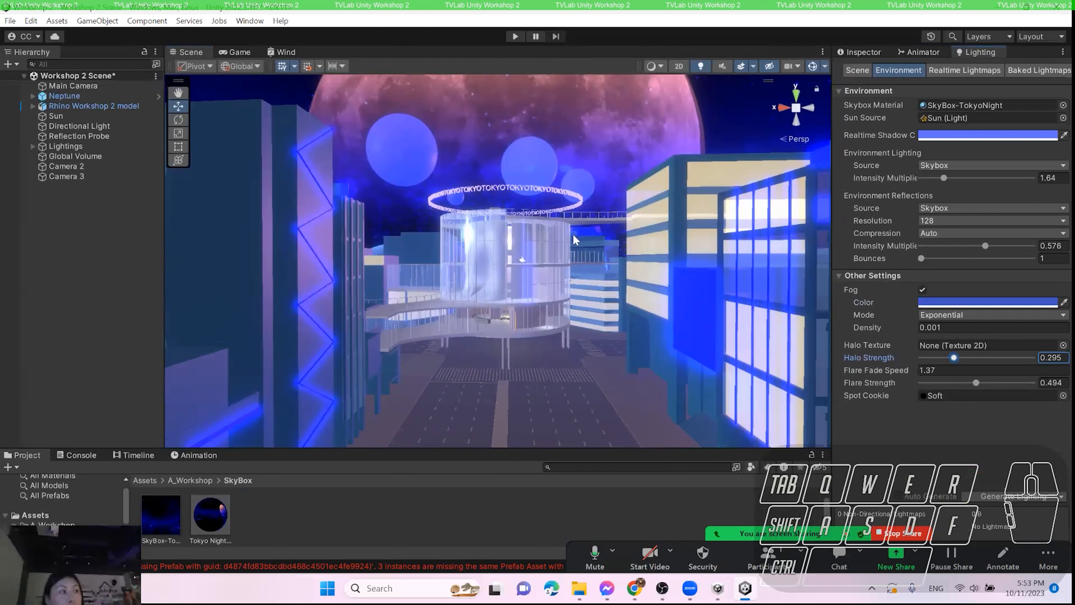
- Expand Rhino Workshop 2 model in the Hierarchy and select its Other_buildings_Light_Materials object
{"action": "left_click", "coordinate": [34, 106]}
{"action": "left_click", "coordinate": [33, 106]}
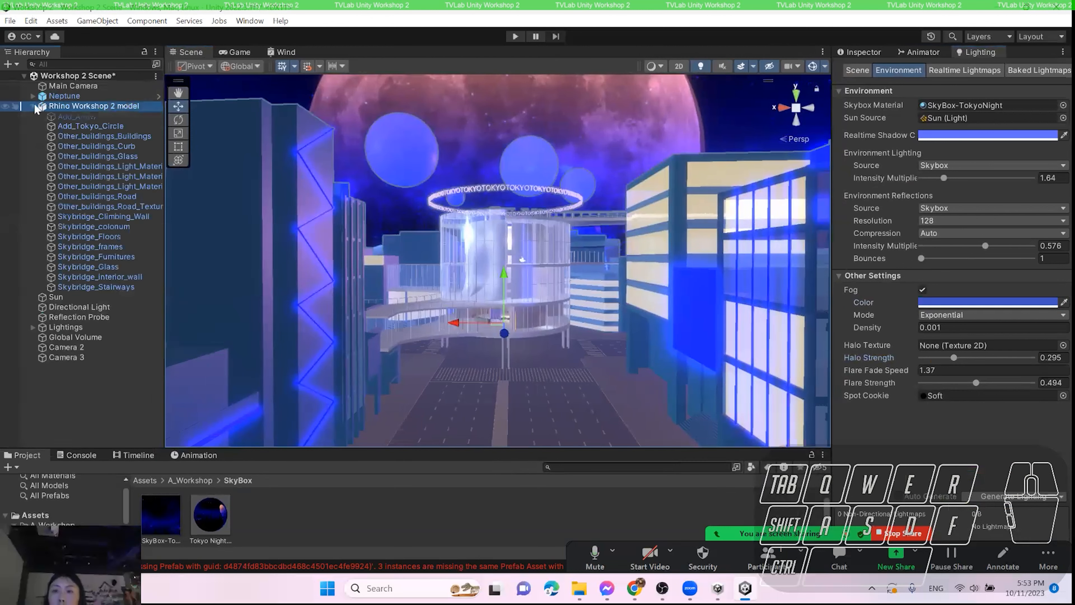
{"action": "left_click_drag", "start_coordinate": [165, 167], "coordinate": [209, 167]}
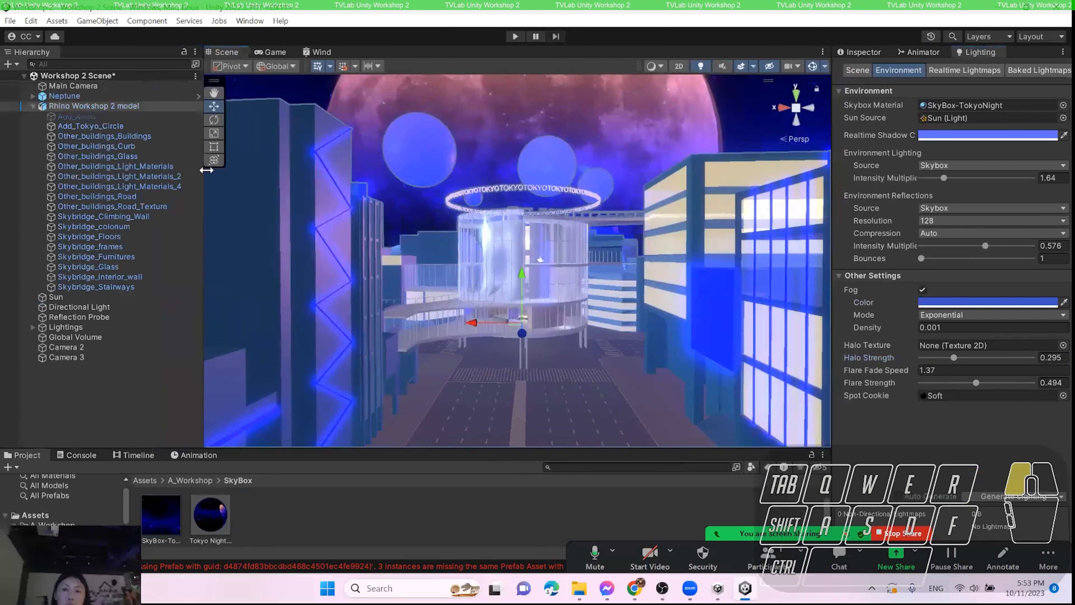
{"action": "left_click", "coordinate": [171, 167]}
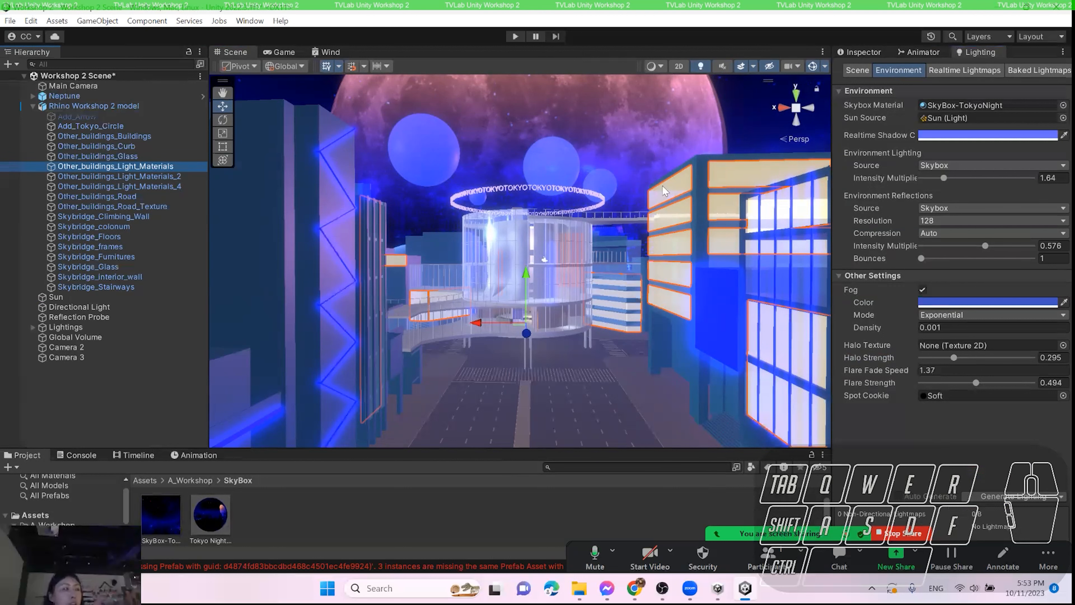
- Raise the emission color's HDR intensity to 3 on the LightingInterior material of the selected building lights
{"action": "left_click_drag", "start_coordinate": [646, 450], "coordinate": [711, 380]}
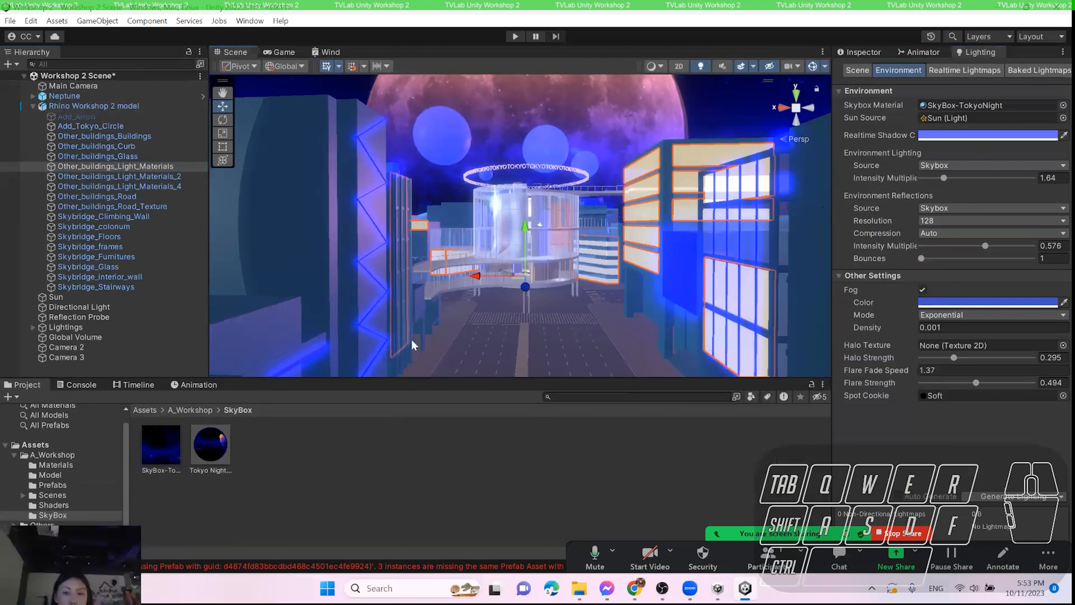
{"action": "left_click_drag", "start_coordinate": [831, 284], "coordinate": [741, 279]}
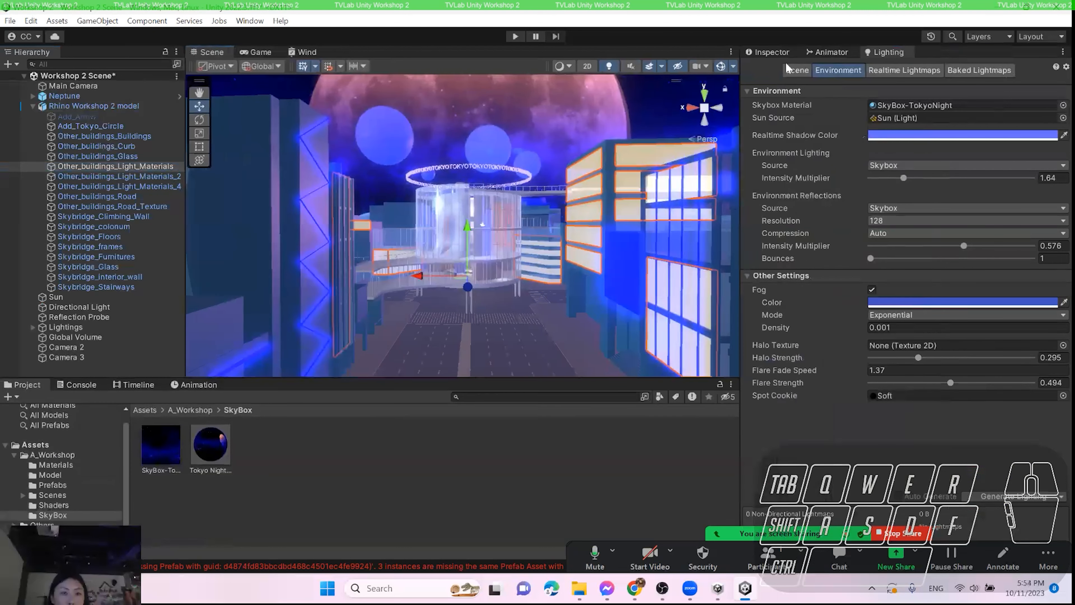
{"action": "left_click", "coordinate": [773, 52]}
{"action": "scroll", "coordinate": [825, 284], "scroll_direction": "down", "scroll_amount": 4}
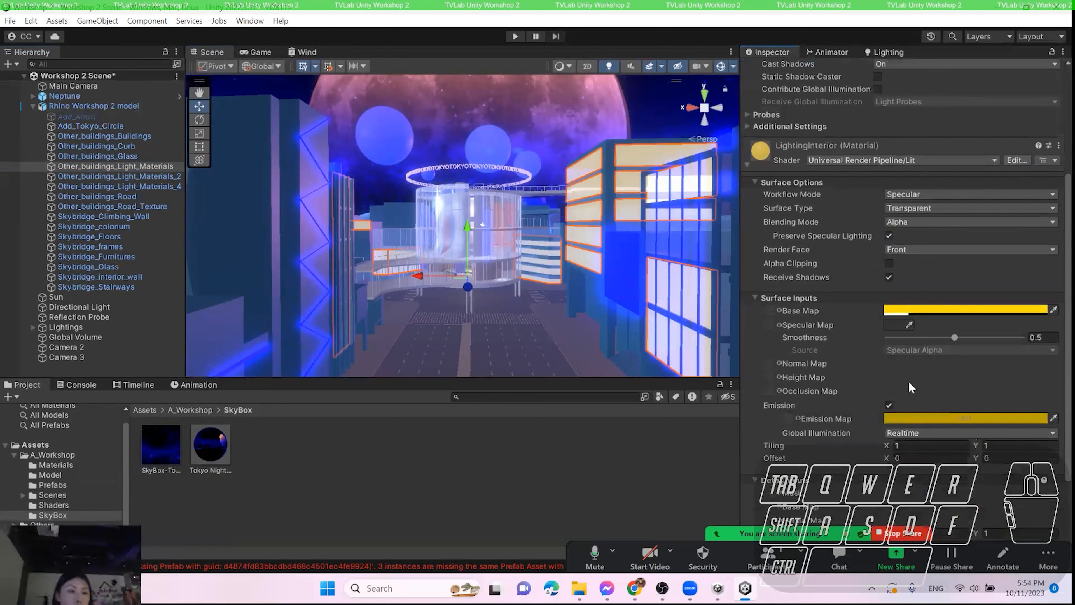
{"action": "left_click", "coordinate": [943, 418]}
{"action": "left_click_drag", "start_coordinate": [968, 266], "coordinate": [888, 178]}
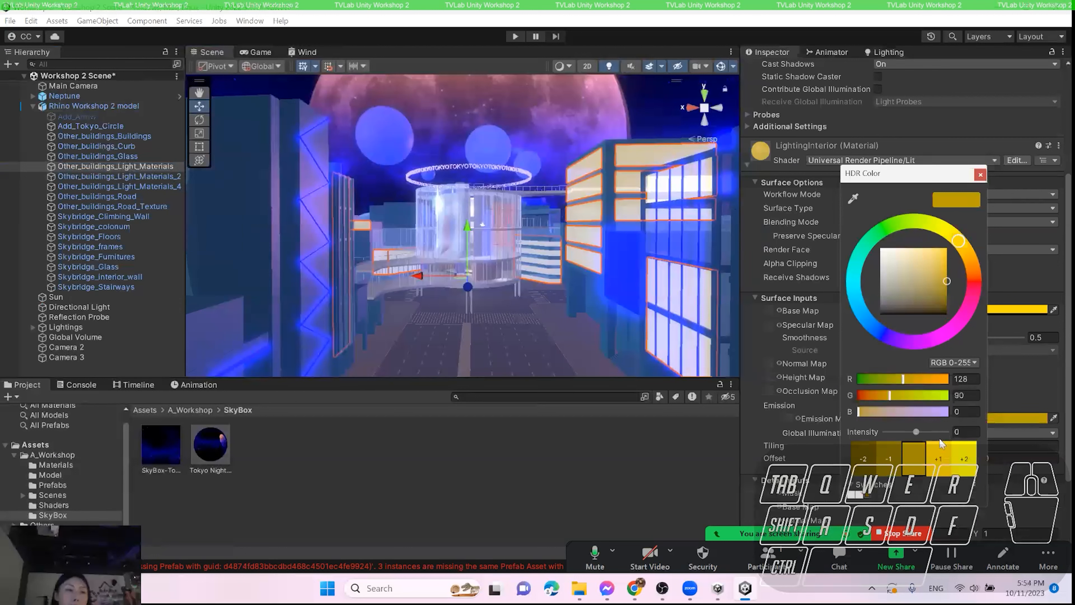
{"action": "left_click", "coordinate": [944, 464]}
{"action": "left_click", "coordinate": [964, 466]}
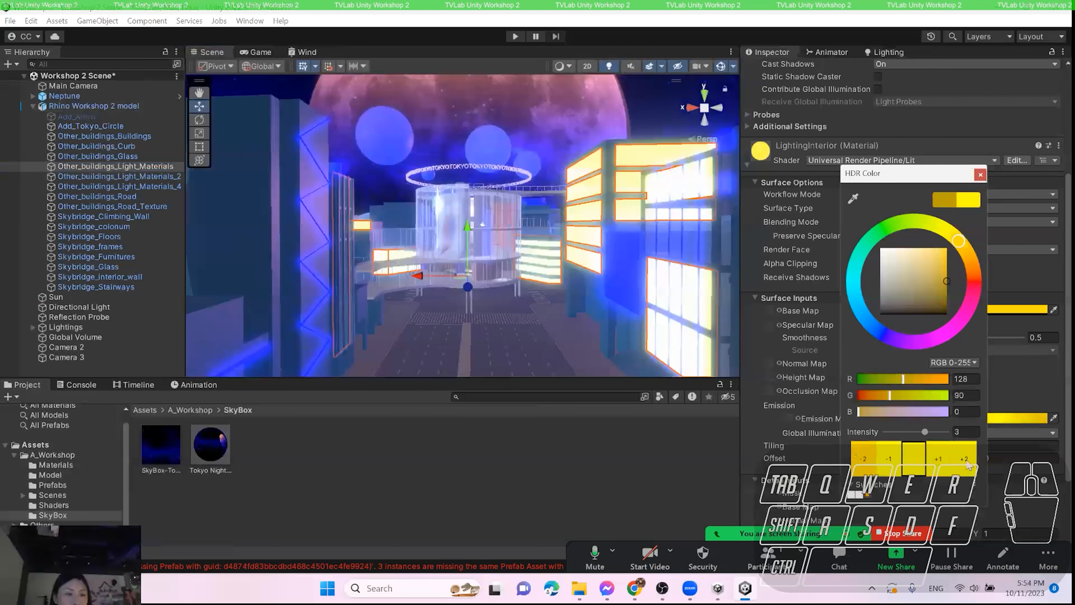
- Lower the HDR intensity of the LightingInterior material's emission color to 0, close the color picker and deselect the building lights
{"action": "left_click", "coordinate": [932, 457]}
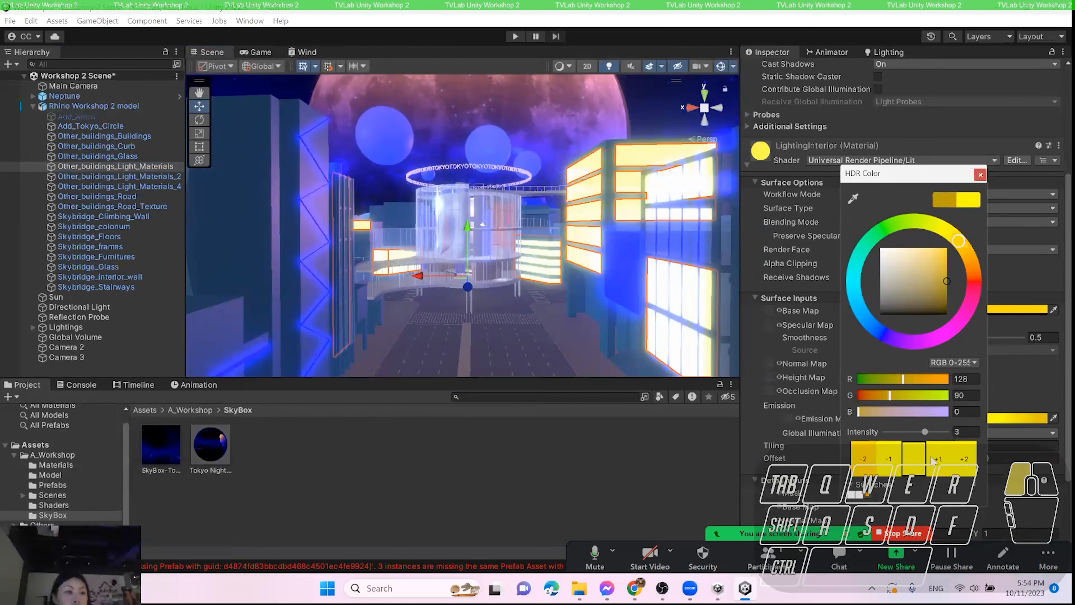
{"action": "left_click", "coordinate": [891, 459]}
{"action": "left_click", "coordinate": [864, 464]}
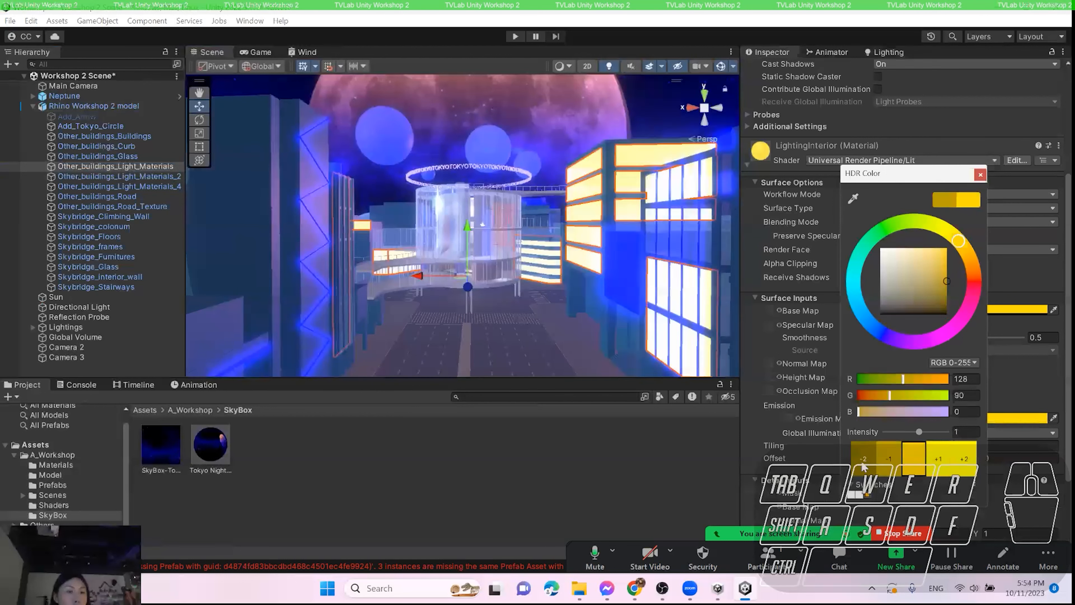
{"action": "left_click", "coordinate": [891, 462]}
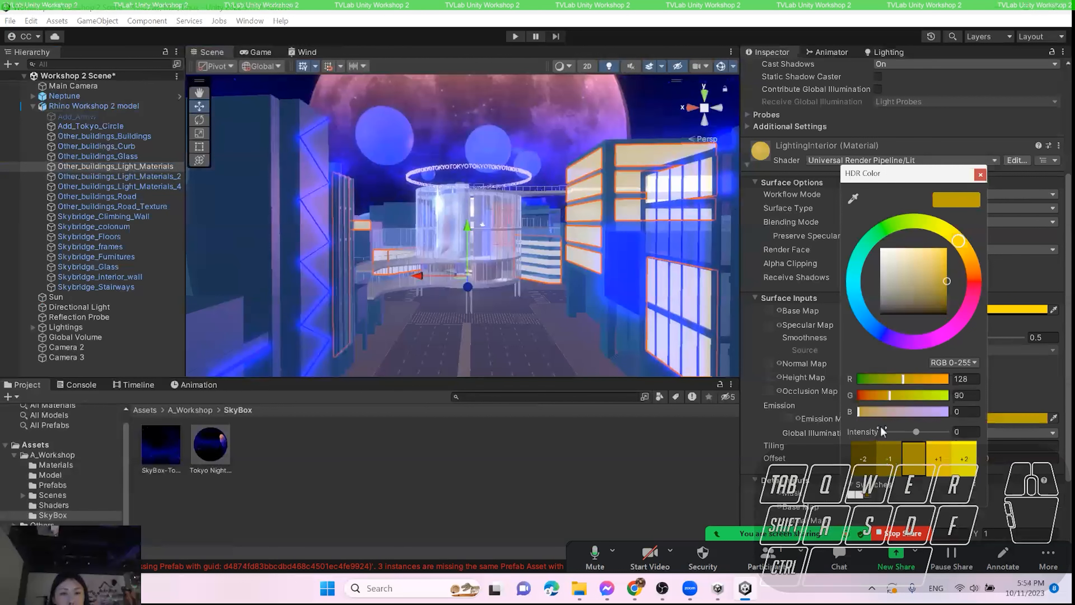
{"action": "left_click", "coordinate": [980, 174]}
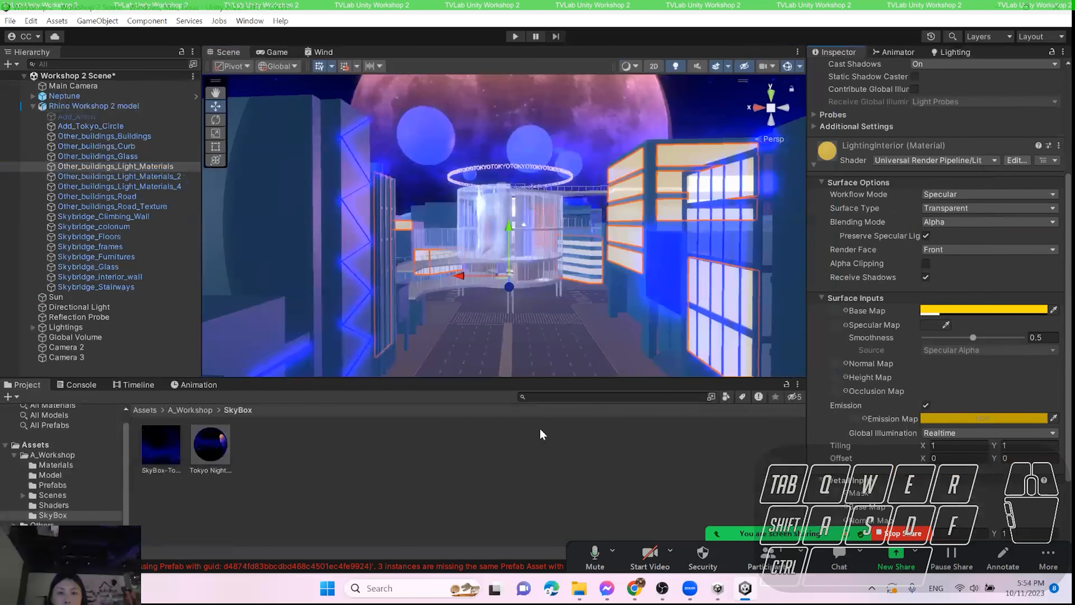
{"action": "left_click", "coordinate": [540, 432]}
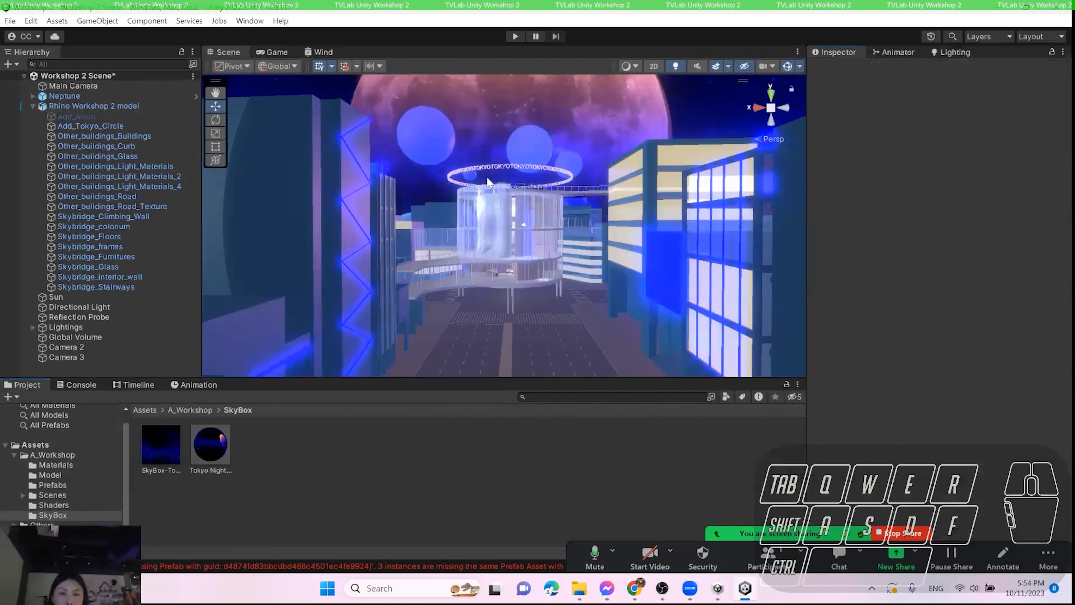
- Compare the scene with the Lightings group disabled and enabled again, and widen the Scene view
{"action": "left_click", "coordinate": [65, 327]}
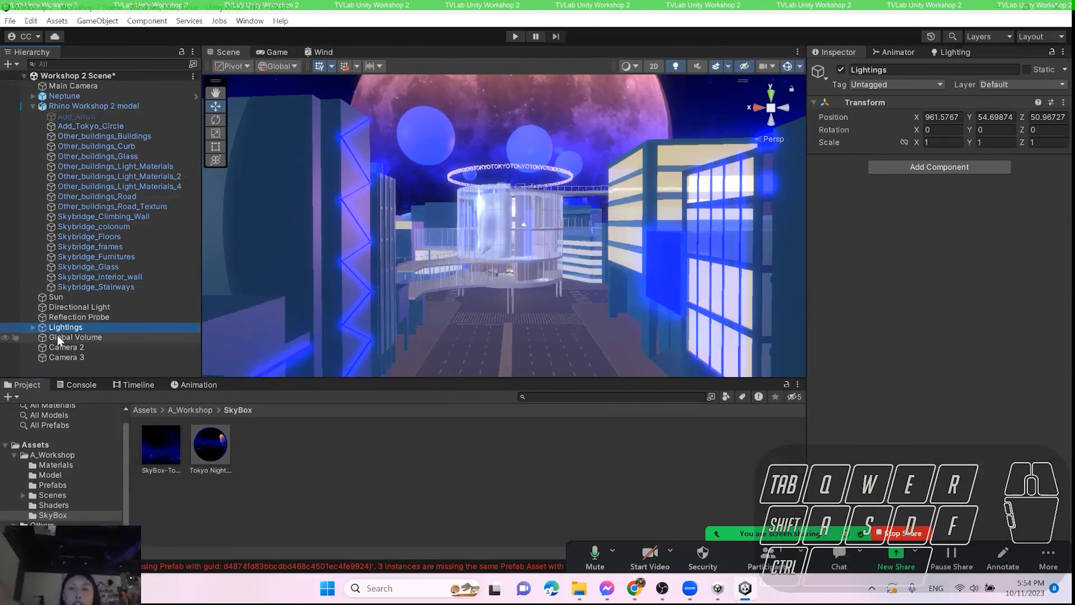
{"action": "left_click", "coordinate": [840, 71]}
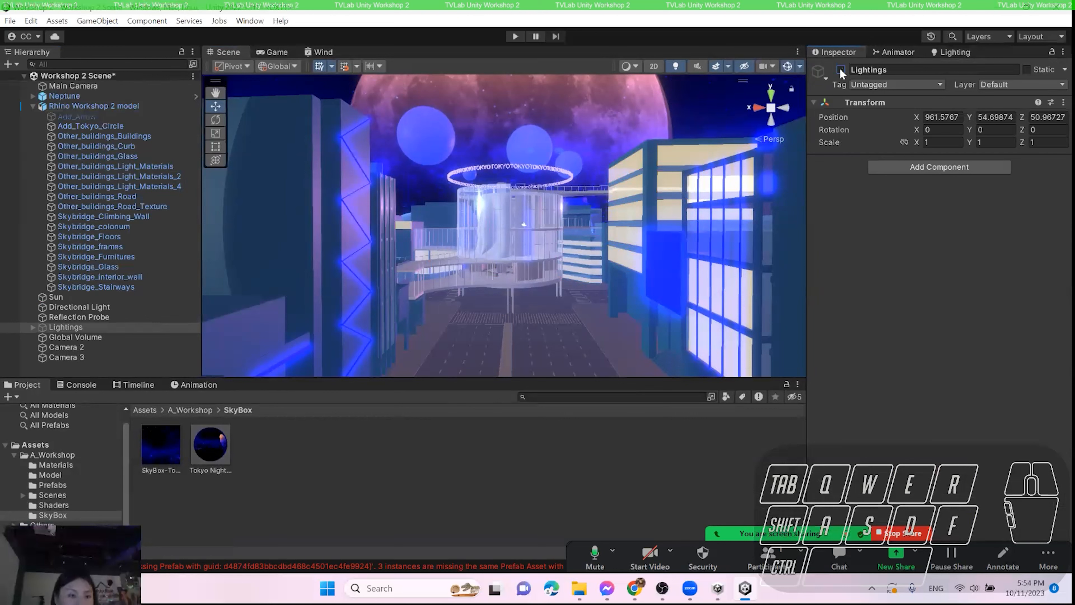
{"action": "left_click", "coordinate": [840, 70]}
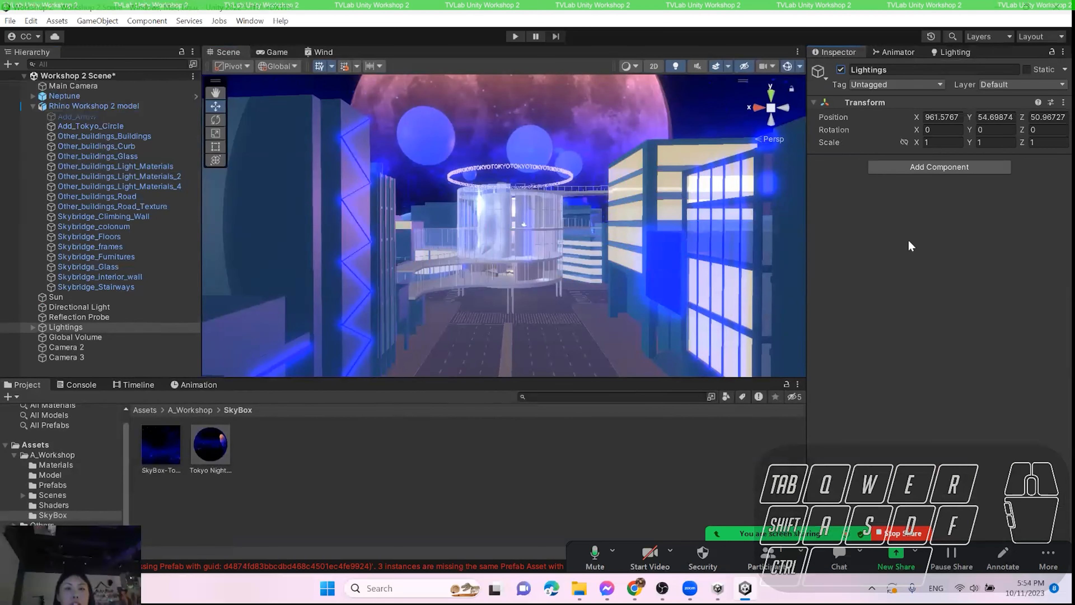
{"action": "left_click_drag", "start_coordinate": [805, 278], "coordinate": [852, 278]}
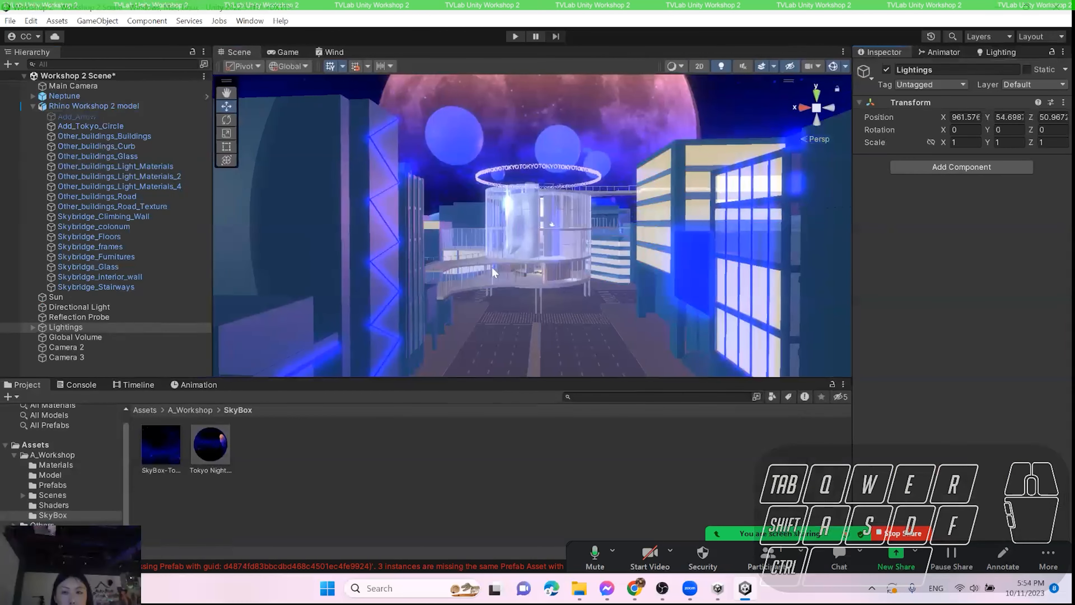
- Expand the Lightings group and examine the position and settings of several of its point and spot lights
{"action": "left_click", "coordinate": [33, 327]}
{"action": "scroll", "coordinate": [121, 268], "scroll_direction": "down", "scroll_amount": 5}
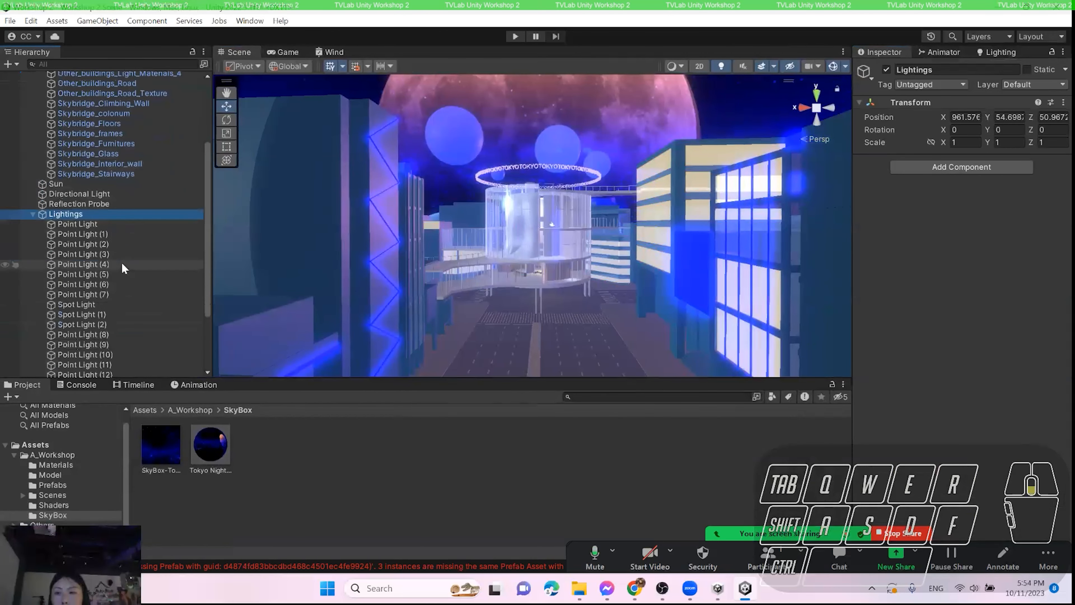
{"action": "left_click", "coordinate": [92, 224]}
{"action": "left_click", "coordinate": [96, 234]}
{"action": "left_click", "coordinate": [96, 244]}
{"action": "left_click", "coordinate": [97, 254]}
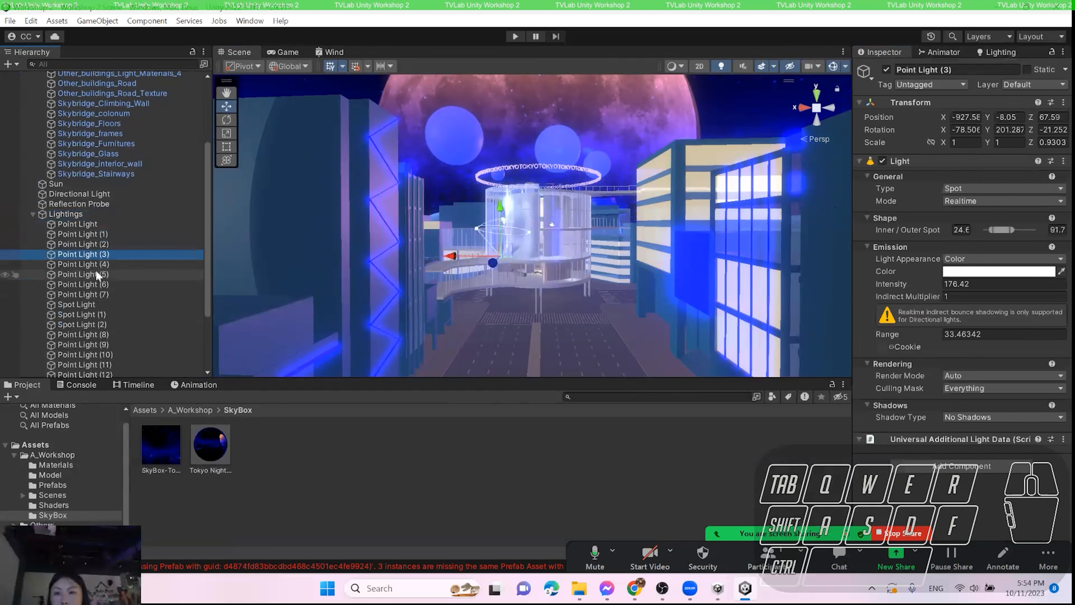
{"action": "scroll", "coordinate": [114, 233], "scroll_direction": "down", "scroll_amount": 2}
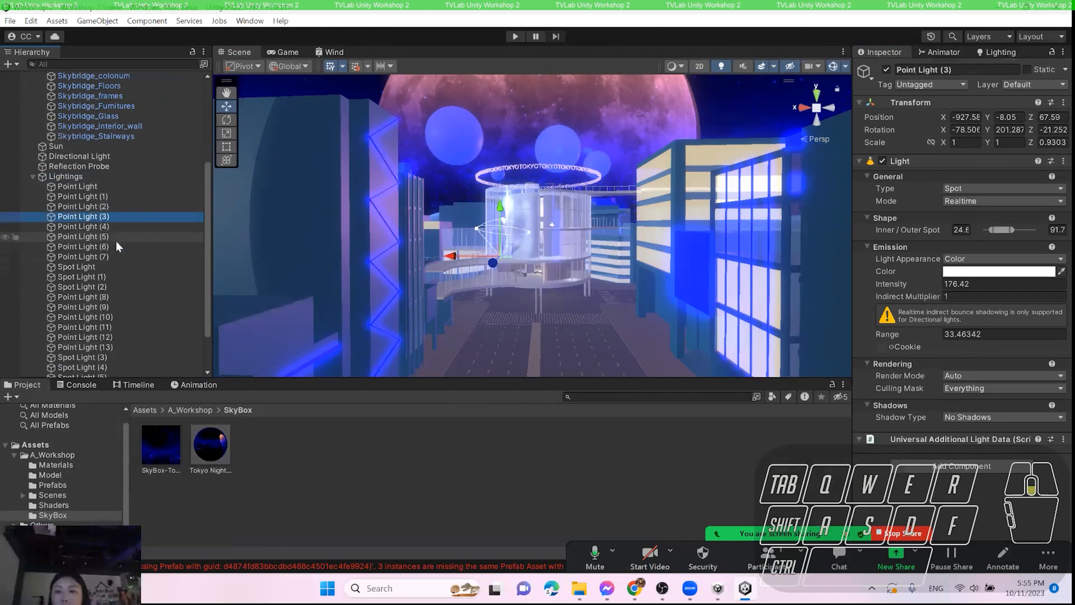
{"action": "left_click", "coordinate": [108, 277]}
{"action": "left_click", "coordinate": [104, 298]}
{"action": "left_click", "coordinate": [141, 257]}
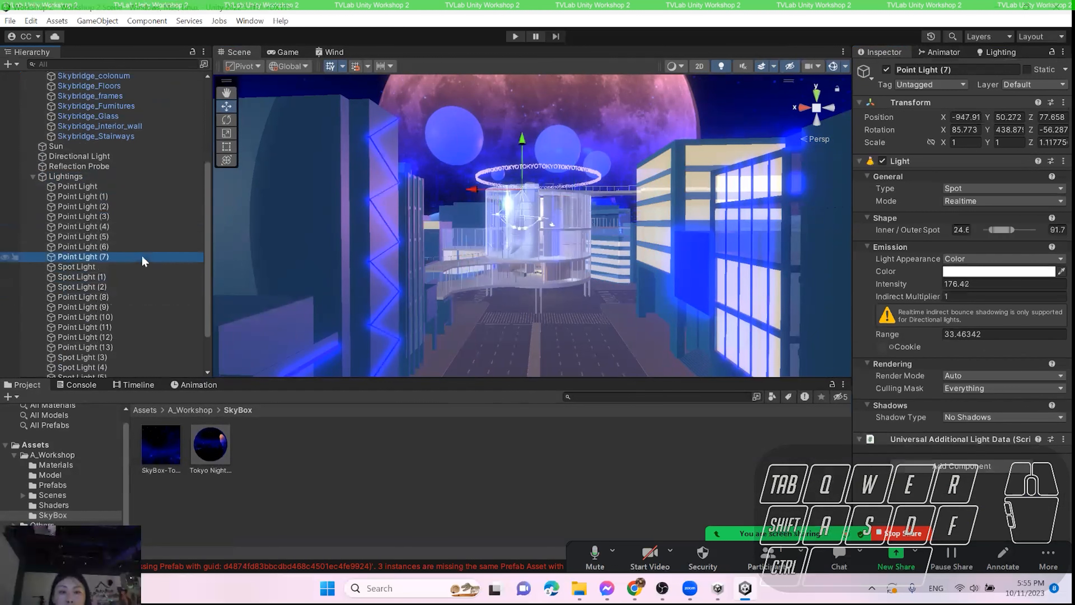
{"action": "left_click", "coordinate": [130, 196]}
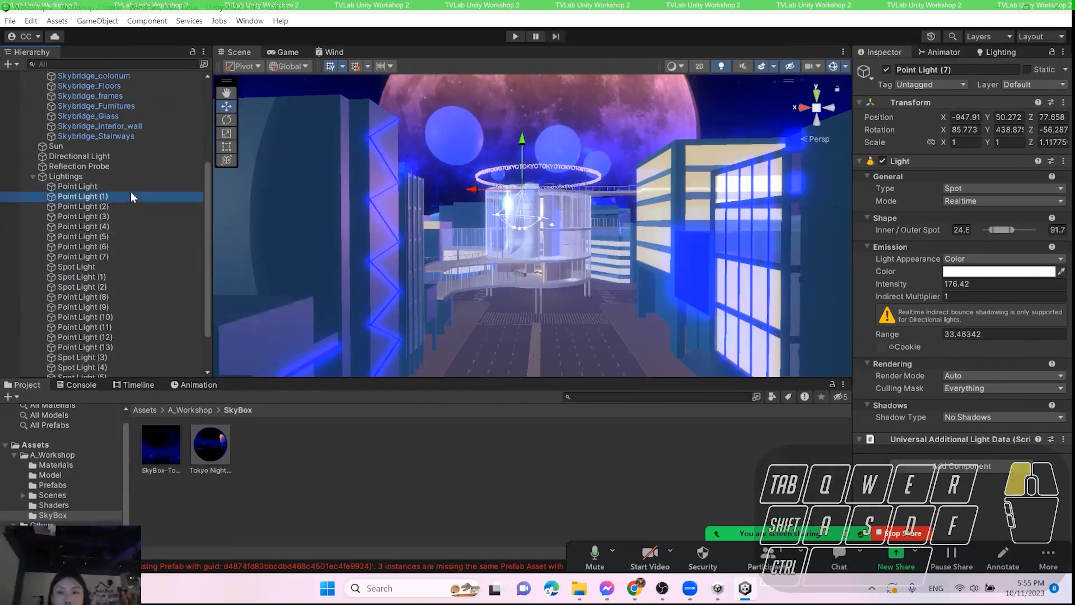
{"action": "scroll", "coordinate": [115, 265], "scroll_direction": "down", "scroll_amount": 3}
{"action": "left_click", "coordinate": [115, 311]}
{"action": "scroll", "coordinate": [147, 240], "scroll_direction": "up", "scroll_amount": 3}
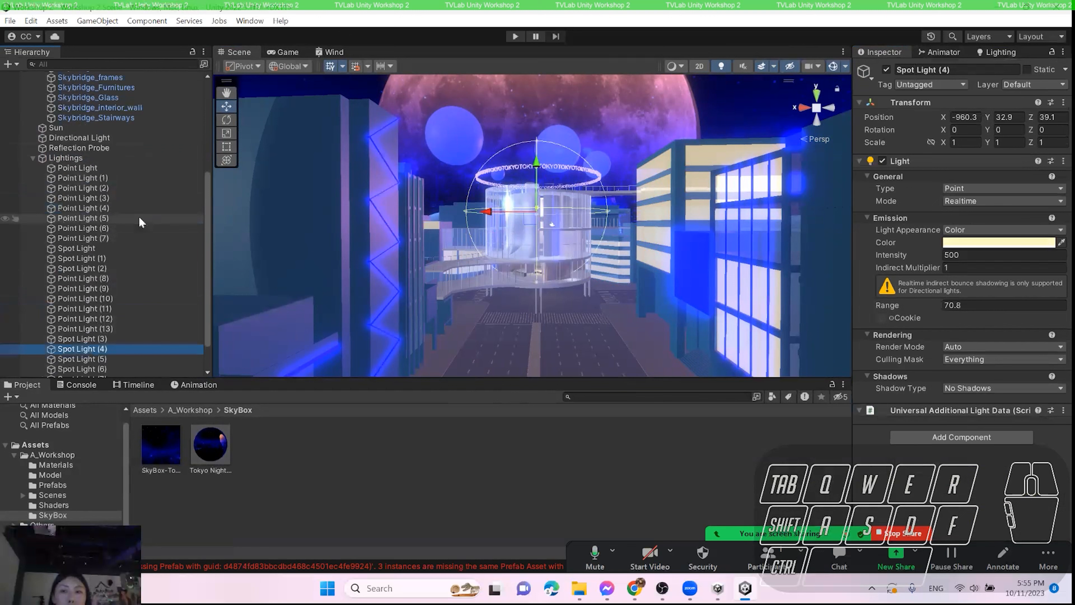
{"action": "left_click", "coordinate": [113, 159]}
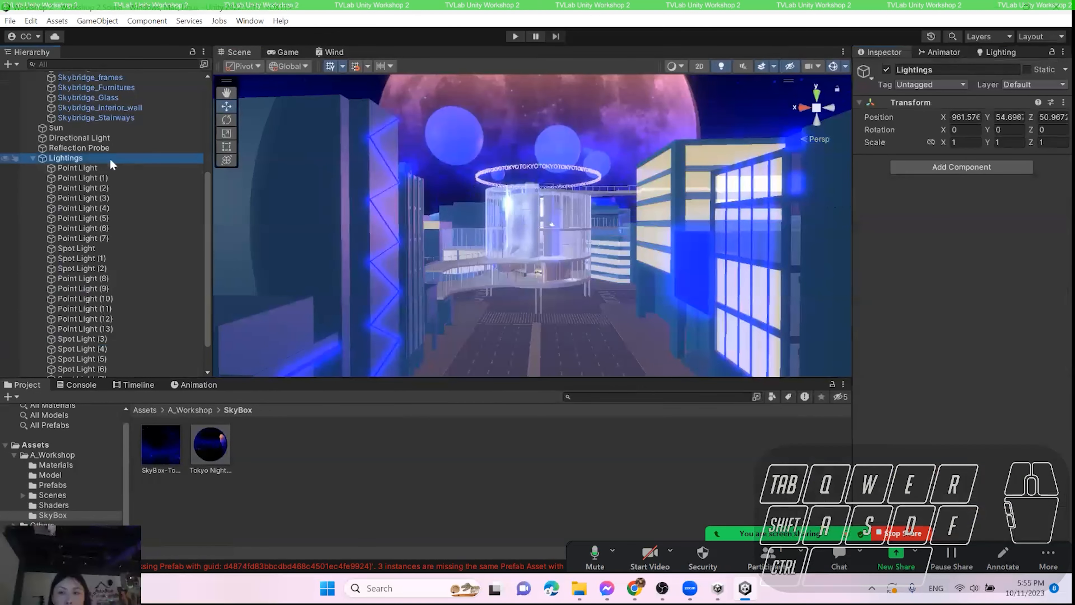
- Review the light types that can be created under the Lightings group, without adding one, and collapse the group
{"action": "right_click", "coordinate": [112, 163]}
{"action": "left_click", "coordinate": [81, 156]}
{"action": "right_click", "coordinate": [81, 157]}
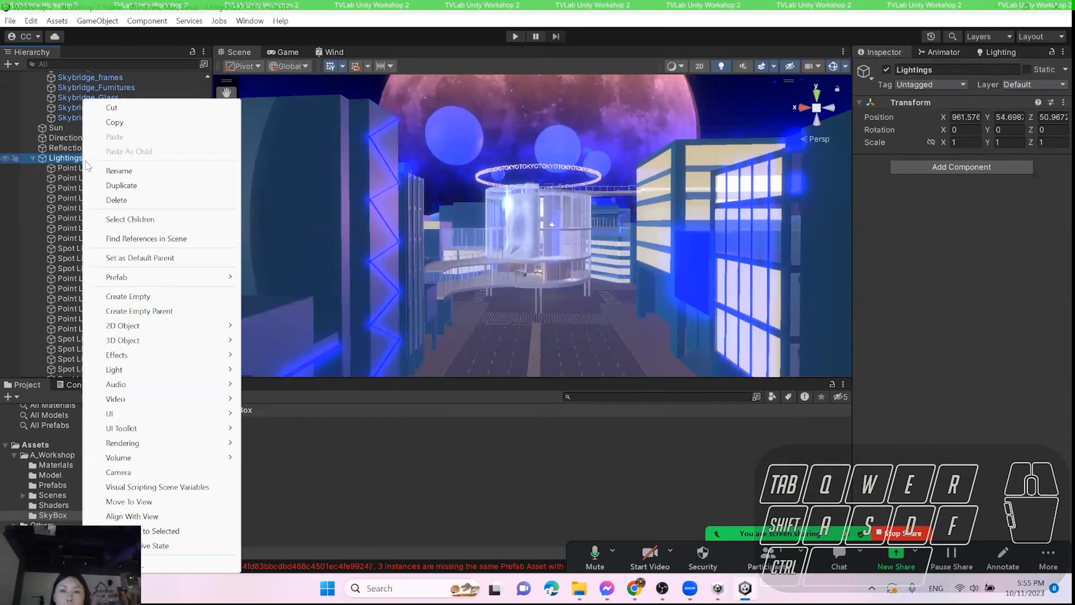
{"action": "mouse_move", "coordinate": [191, 370]}
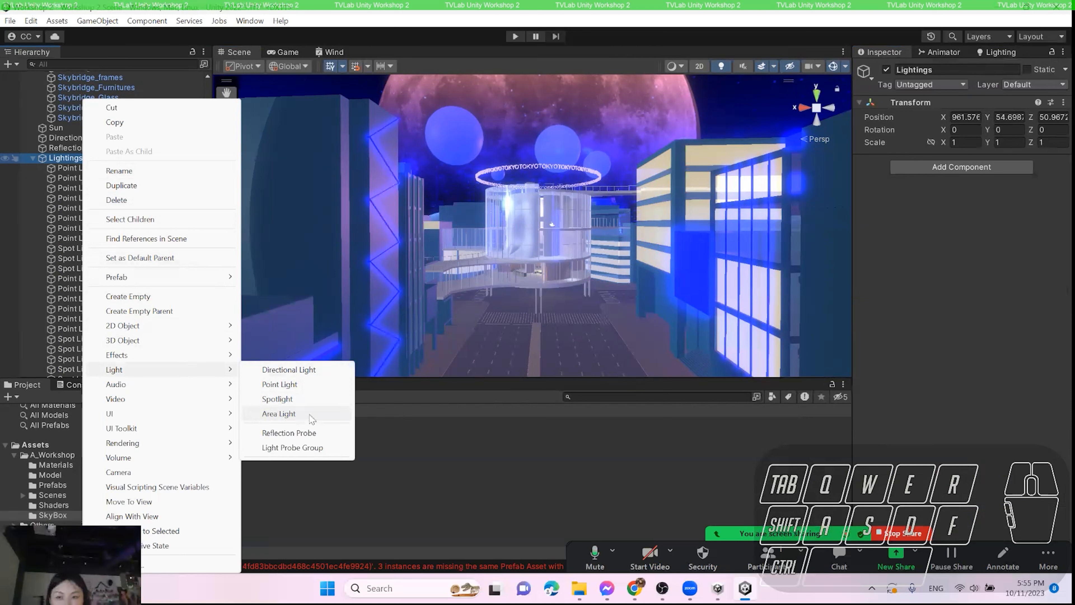
{"action": "left_click", "coordinate": [395, 434]}
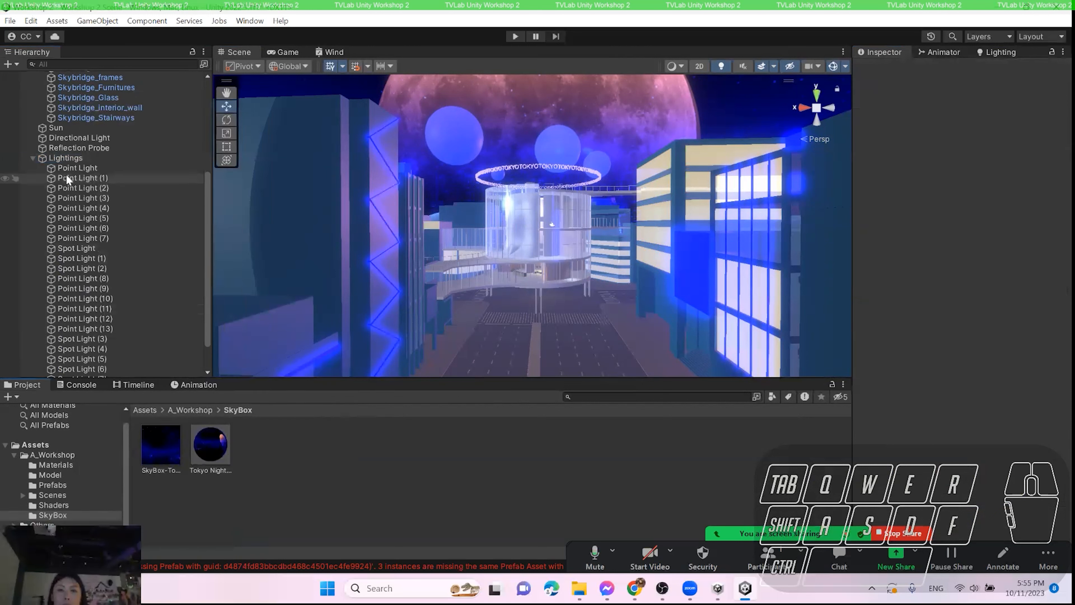
{"action": "left_click", "coordinate": [32, 158]}
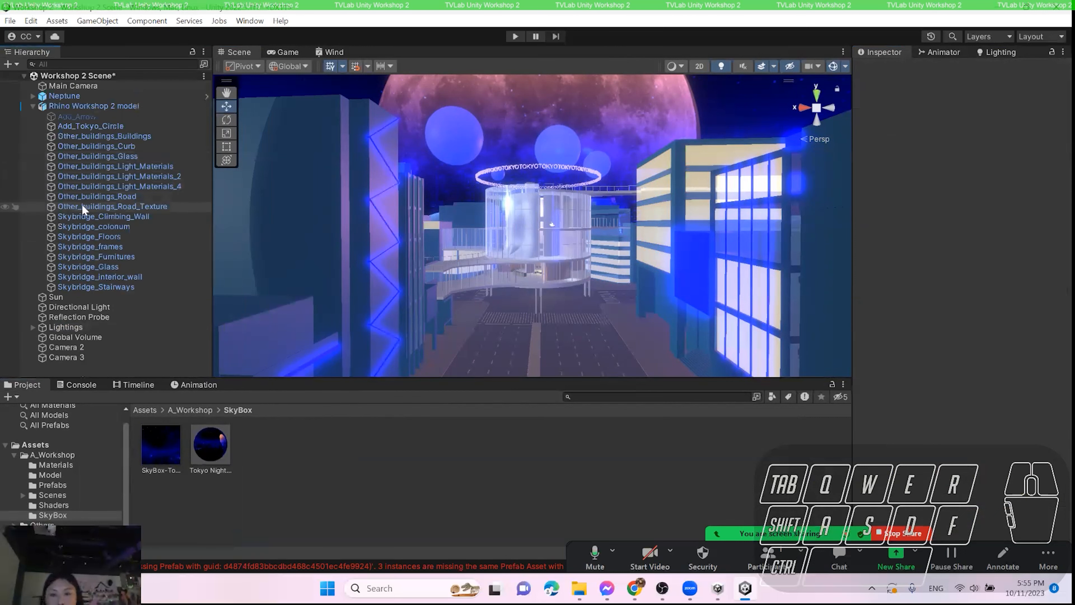
- Collapse Rhino Workshop 2 model, delete the existing Reflection Probe and inspect the skybridge building without it
{"action": "left_click", "coordinate": [90, 136]}
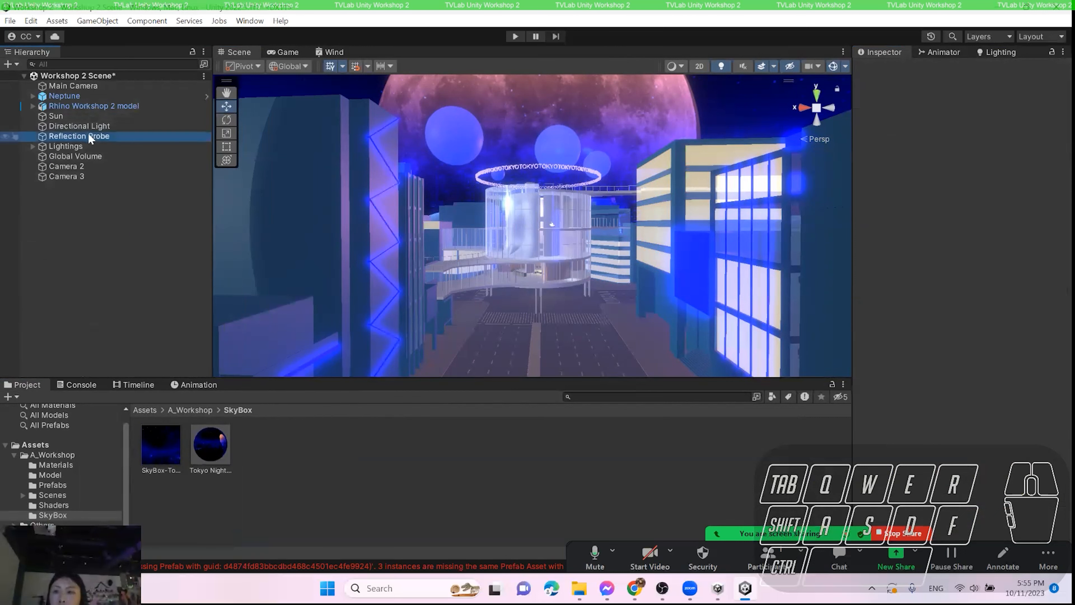
{"action": "key", "text": "Delete"}
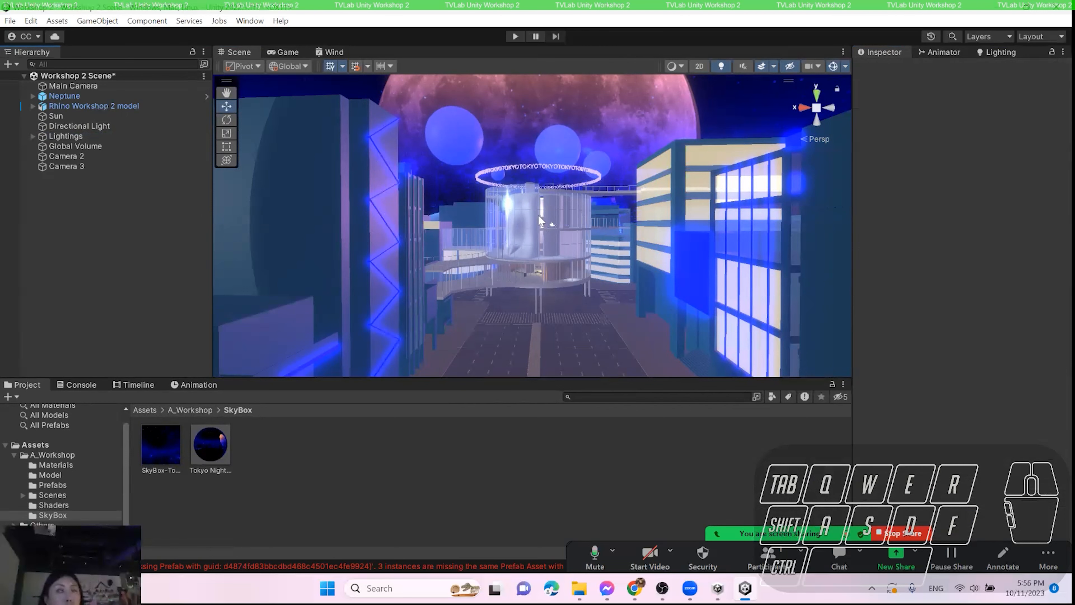
{"action": "scroll", "coordinate": [571, 274], "scroll_direction": "up", "scroll_amount": 3}
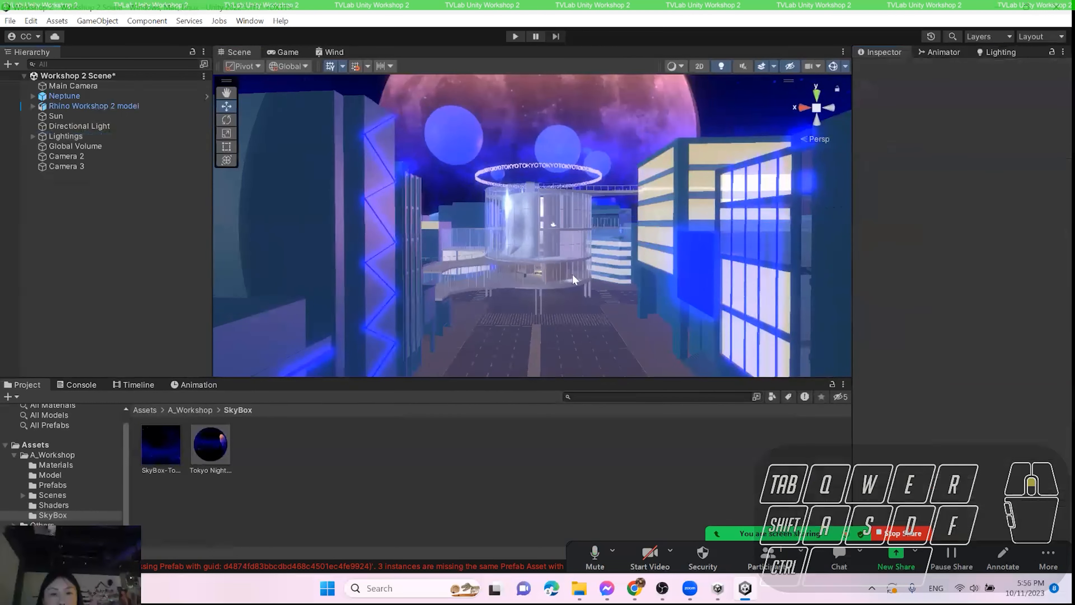
{"action": "scroll", "coordinate": [587, 227], "scroll_direction": "down", "scroll_amount": 2}
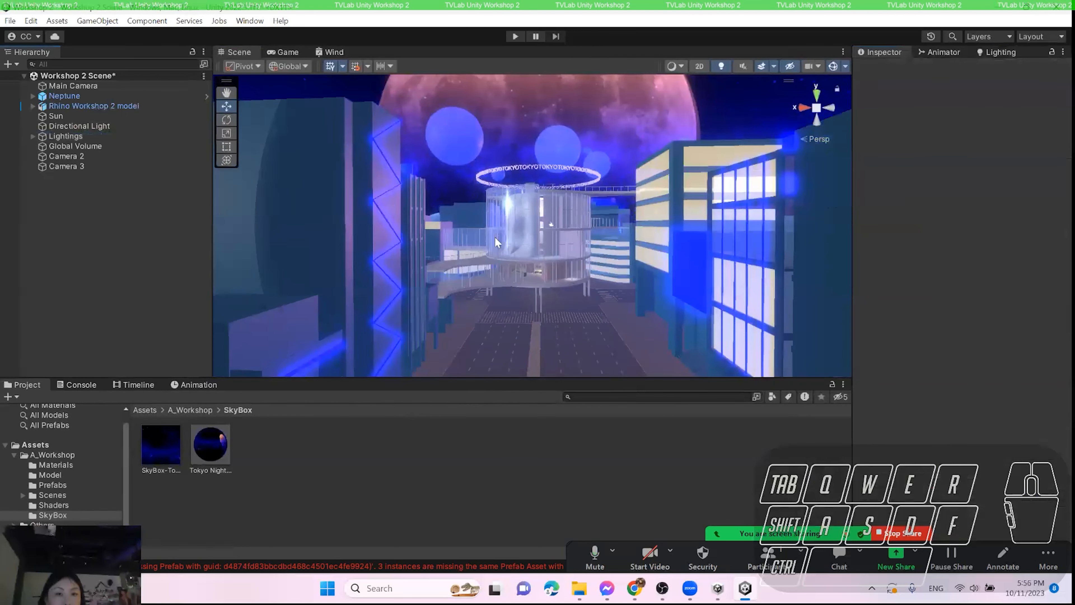
{"action": "scroll", "coordinate": [587, 231], "scroll_direction": "up", "scroll_amount": 2}
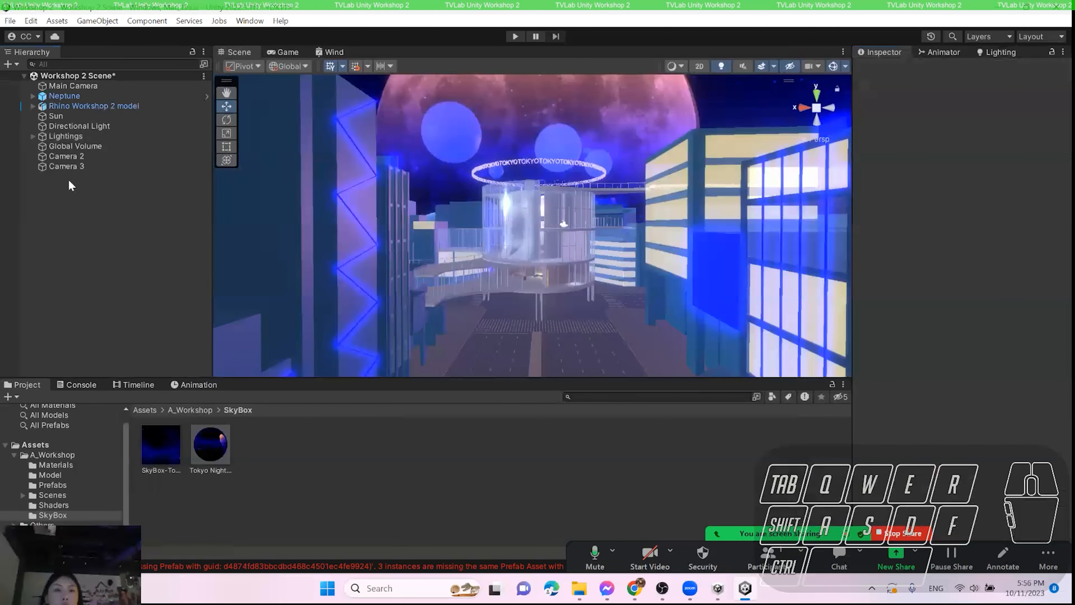
- Create an empty object at the scene's root level and name it Probes
{"action": "right_click", "coordinate": [51, 200]}
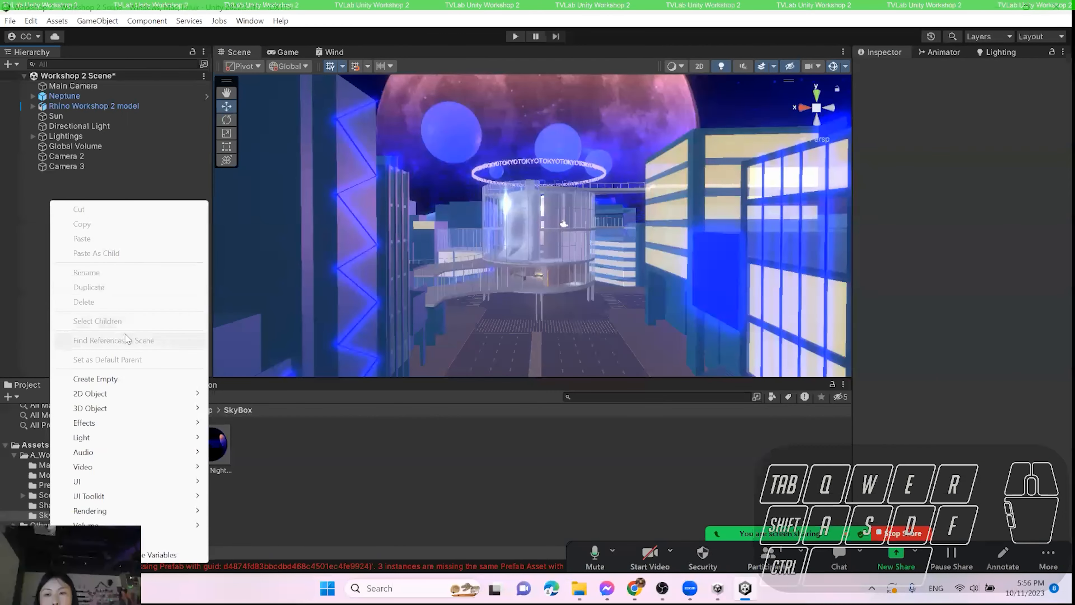
{"action": "left_click", "coordinate": [91, 381]}
{"action": "key", "text": "Caps_Lock"}
{"action": "type", "text": "P"}
{"action": "key", "text": "Caps_Lock"}
{"action": "type", "text": "robes"}
{"action": "key", "text": "Return"}
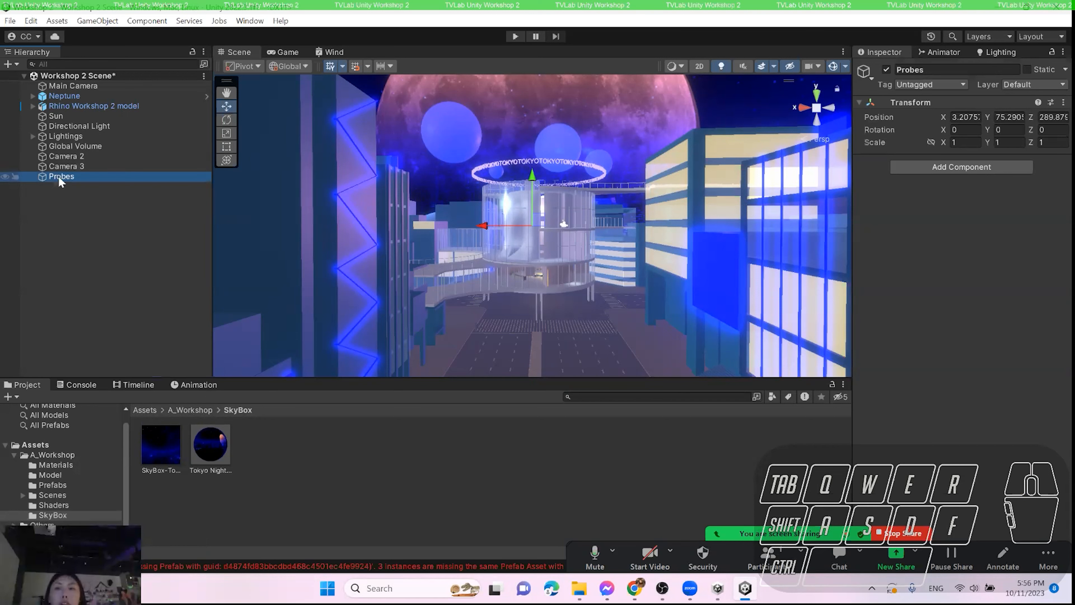
- Add a Reflection Probe as a child of the Probes object
{"action": "right_click", "coordinate": [60, 177]}
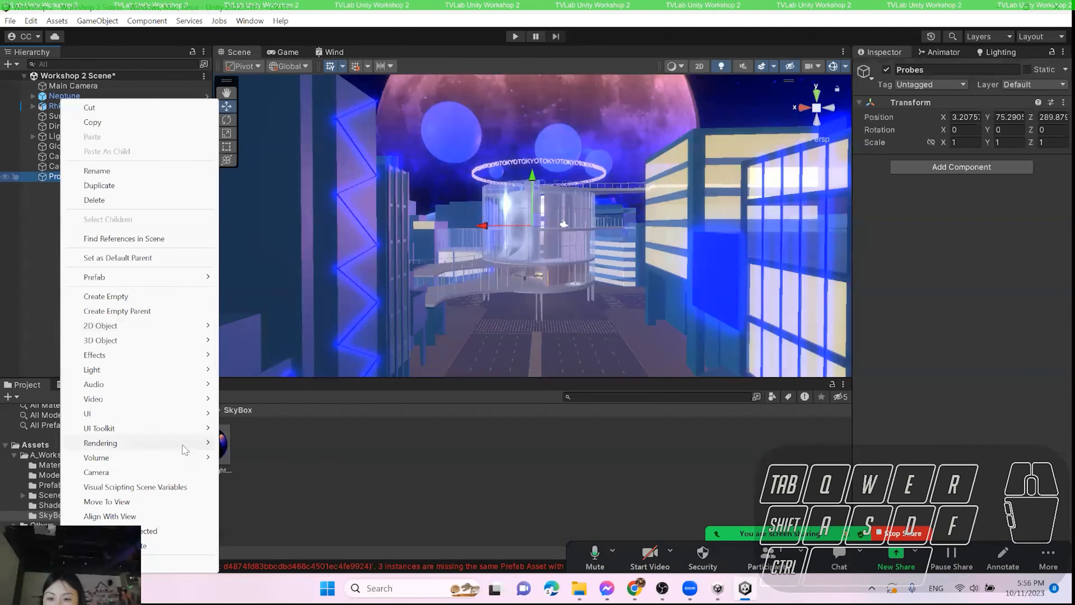
{"action": "mouse_move", "coordinate": [158, 375]}
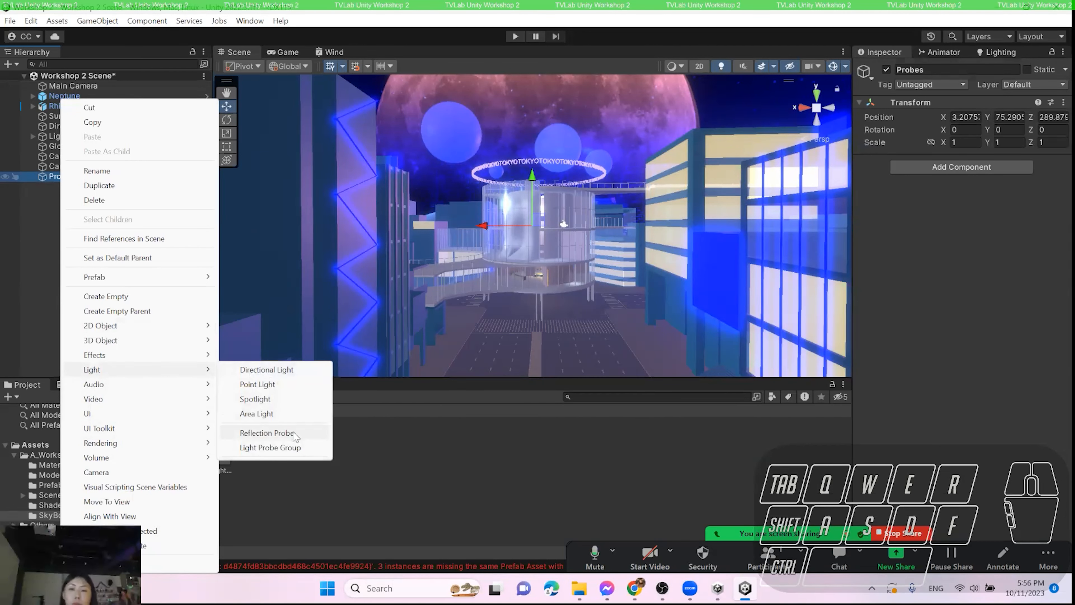
{"action": "left_click", "coordinate": [266, 432]}
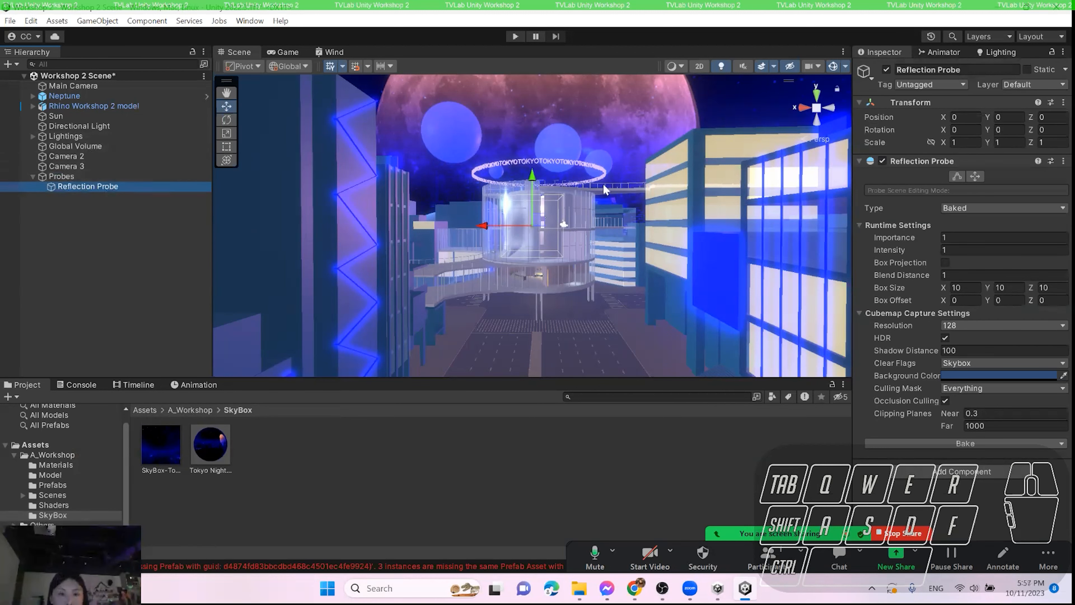
- Move the Reflection Probe along Z to -137.8 in the top view, near the round skybridge building, and widen the Inspector
{"action": "left_click", "coordinate": [816, 92]}
{"action": "scroll", "coordinate": [615, 127], "scroll_direction": "down", "scroll_amount": 5}
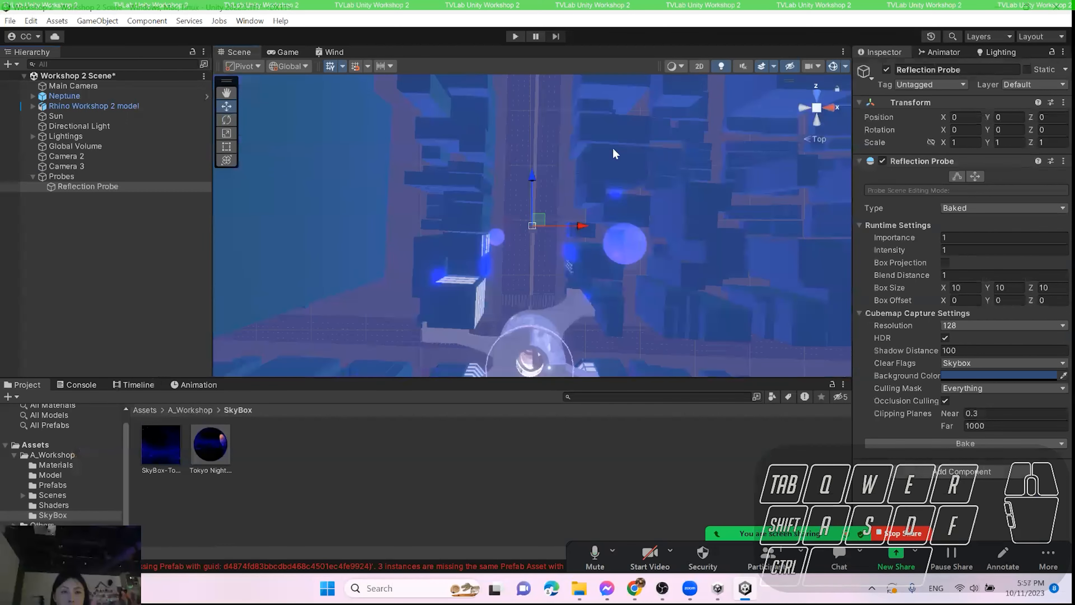
{"action": "left_click_drag", "start_coordinate": [532, 178], "coordinate": [549, 275]}
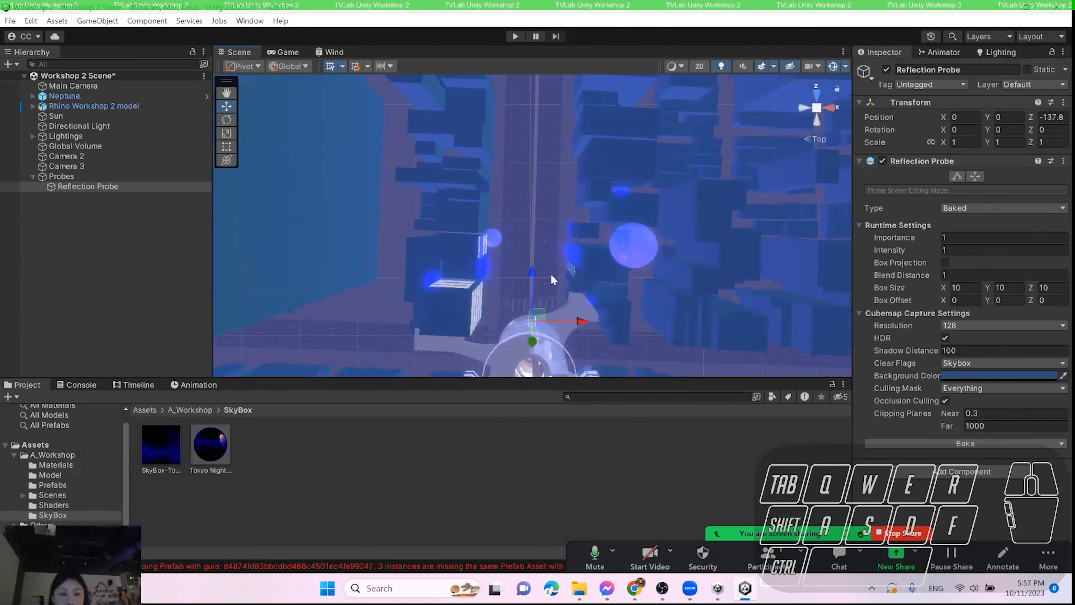
{"action": "left_click_drag", "start_coordinate": [851, 269], "coordinate": [640, 269]}
{"action": "scroll", "coordinate": [365, 350], "scroll_direction": "up", "scroll_amount": 3}
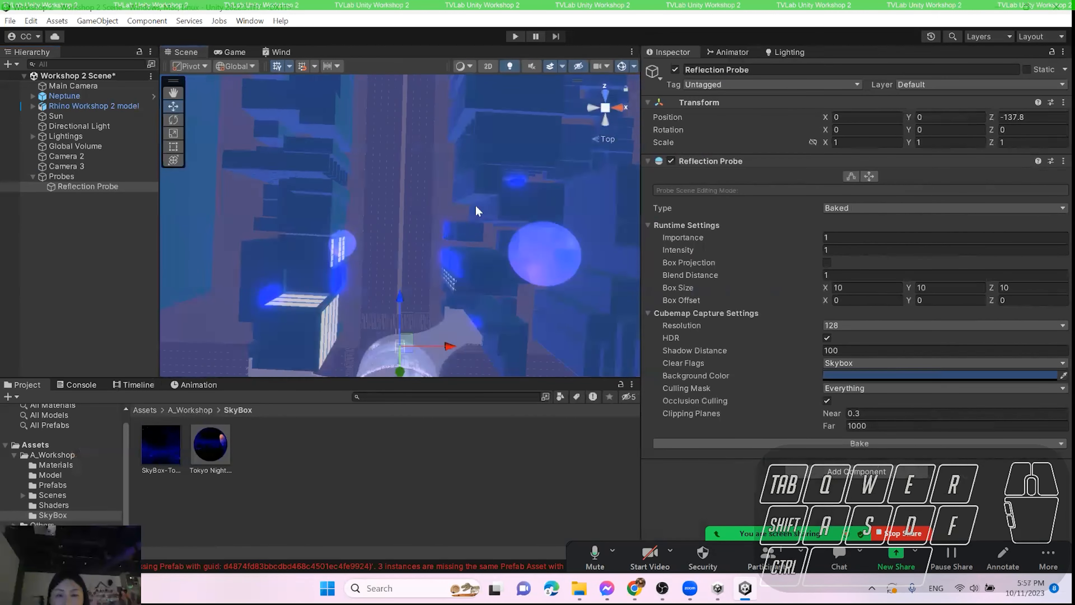
{"action": "scroll", "coordinate": [480, 202], "scroll_direction": "down", "scroll_amount": 2}
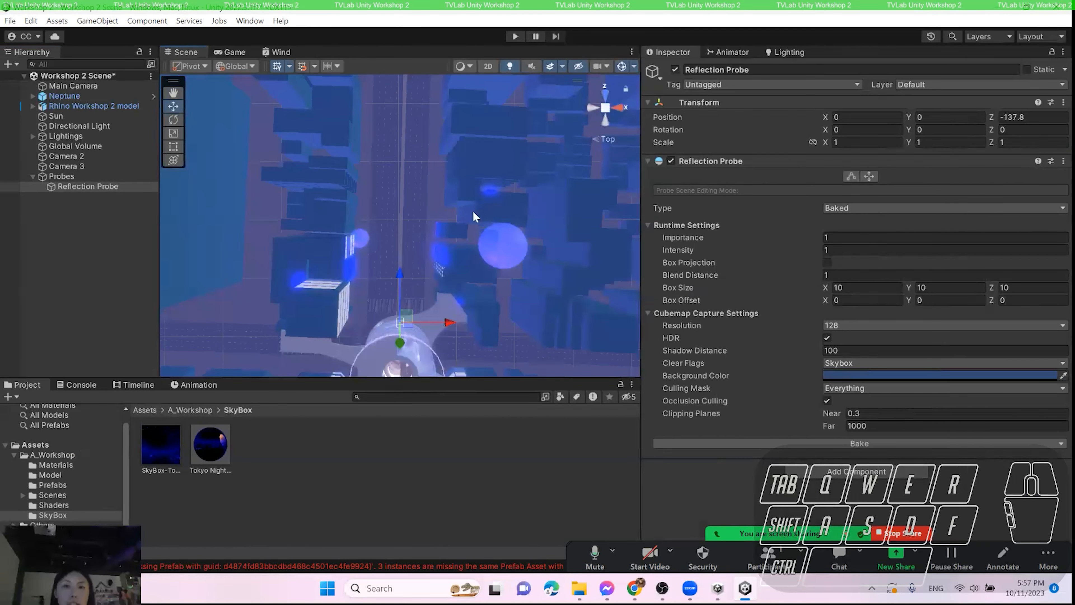
- Set the Reflection Probe's Box Size to 100 in X and 1000 in Y
{"action": "left_click", "coordinate": [864, 287]}
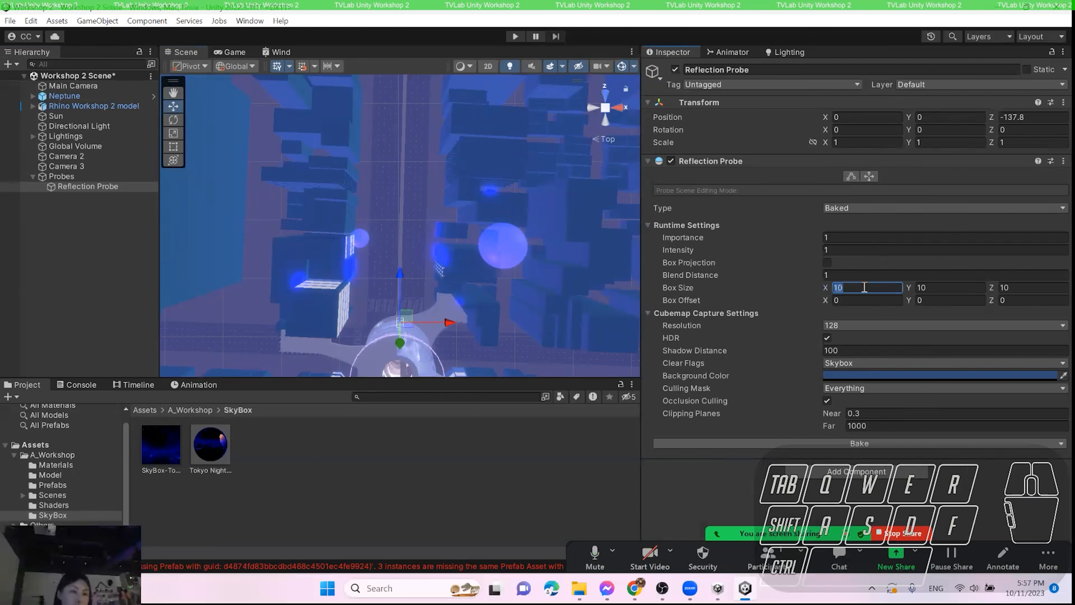
{"action": "type", "text": "100"}
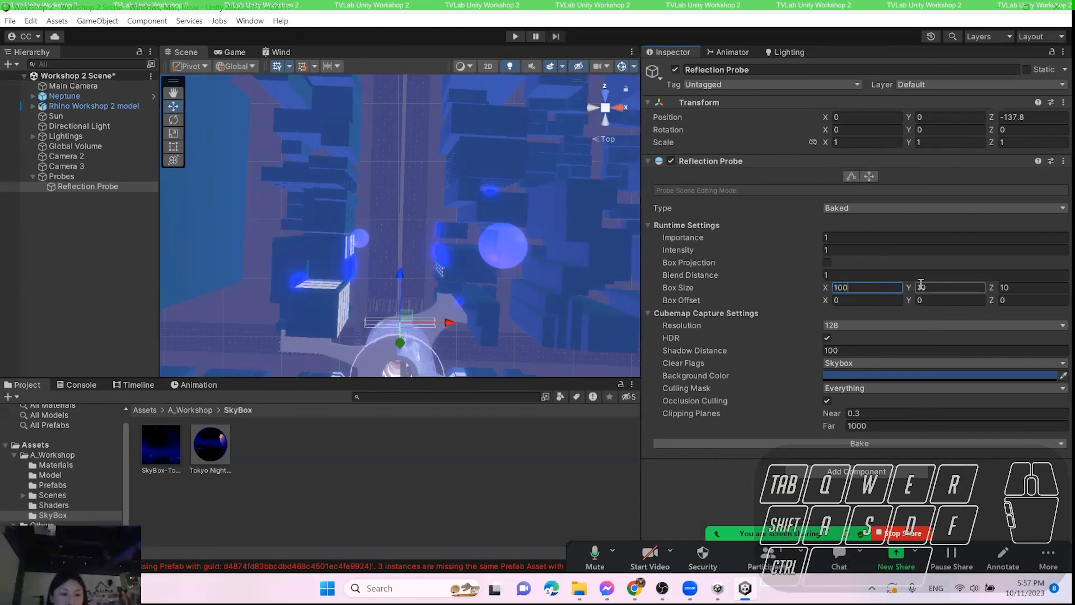
{"action": "left_click", "coordinate": [931, 287]}
{"action": "type", "text": "1000"}
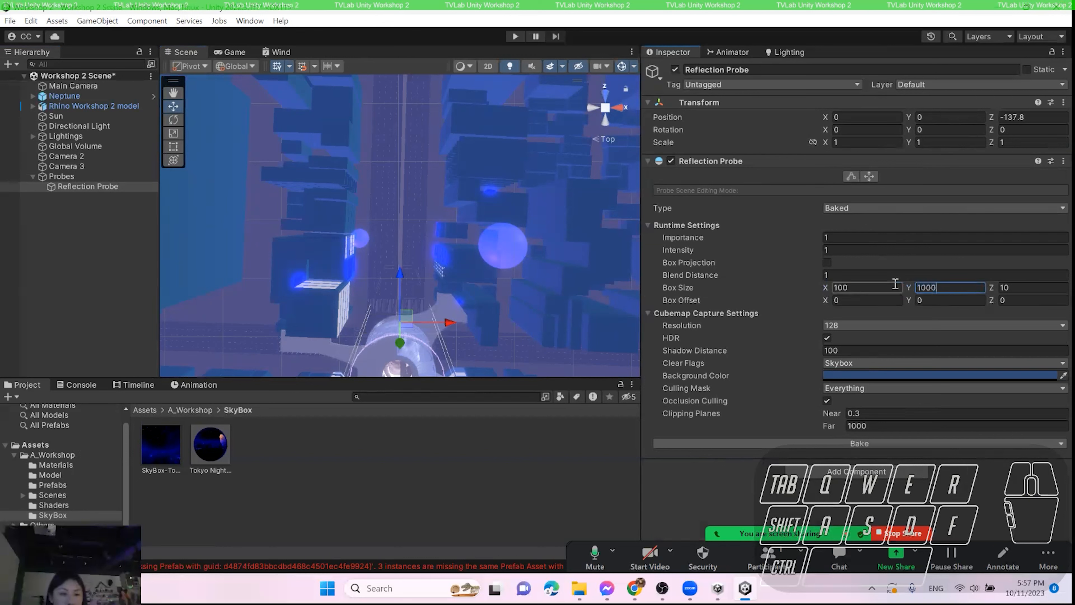